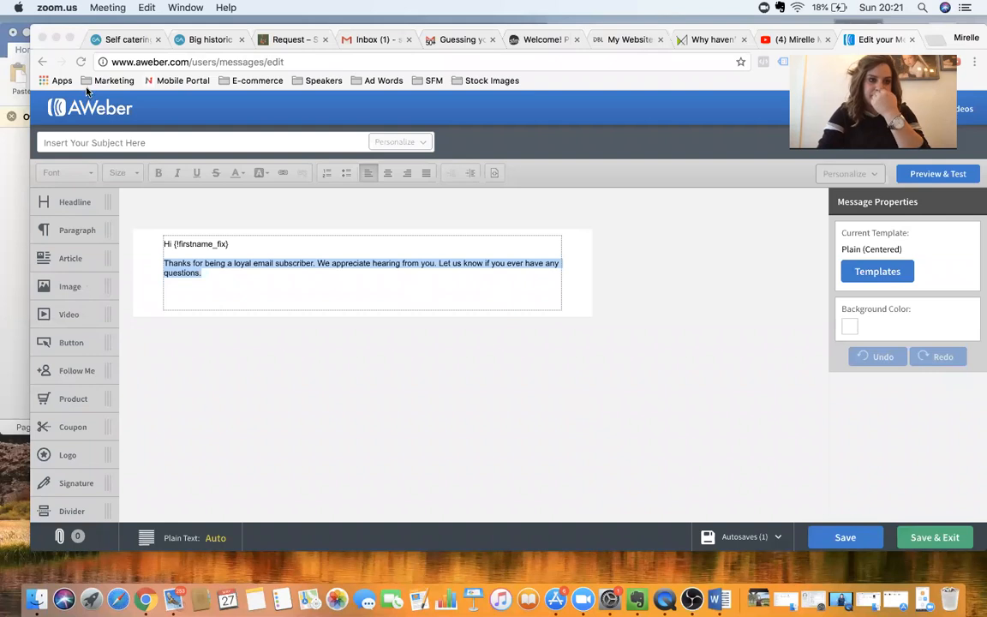
# Step: Leave the open draft and create a new email message from the Drafts page
pyautogui.click(53, 114)
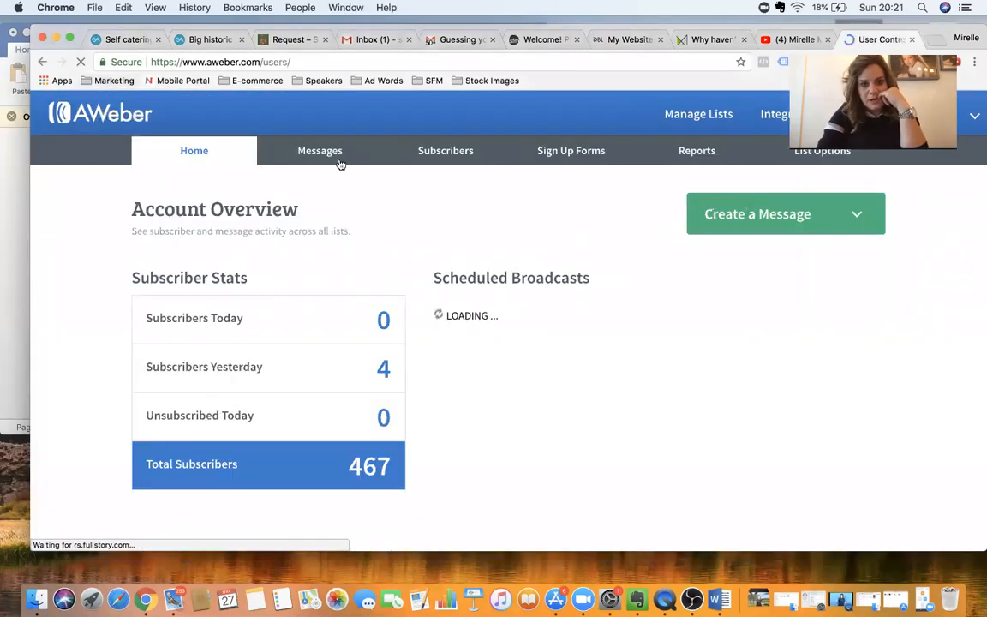
pyautogui.moveTo(331, 155)
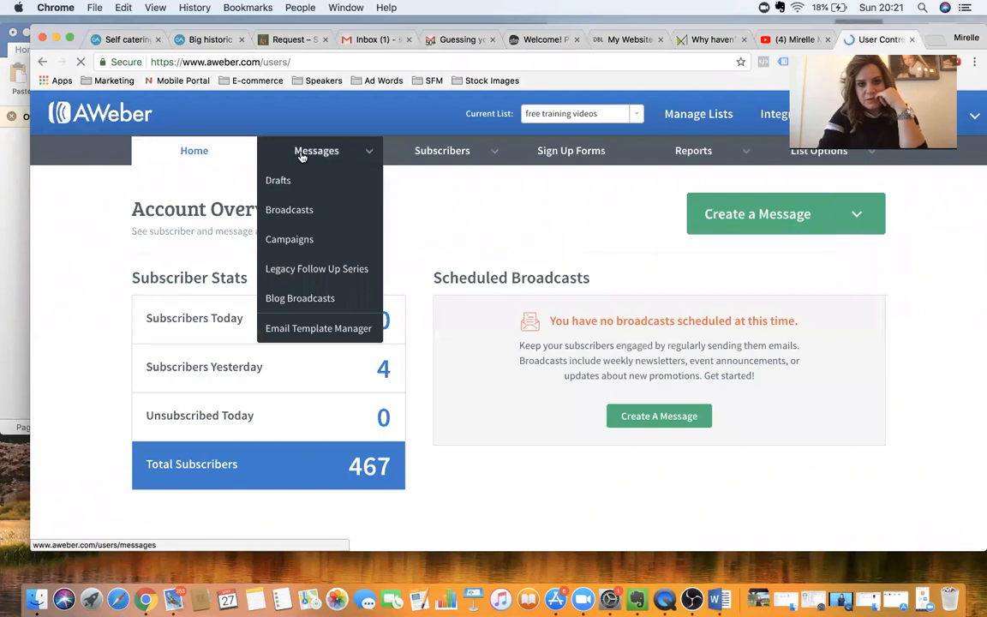
pyautogui.click(302, 155)
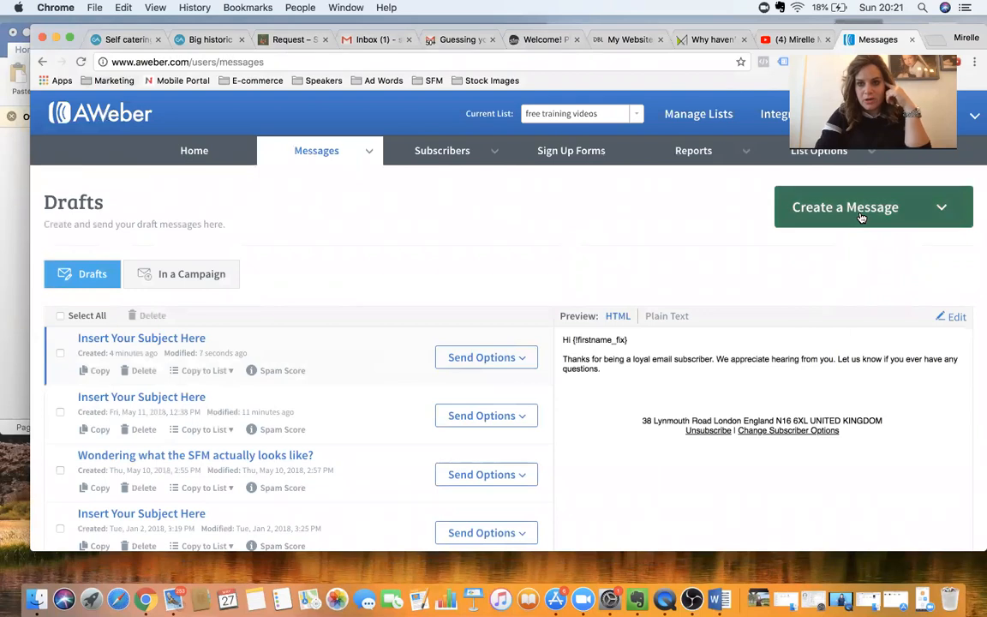
pyautogui.click(860, 210)
pyautogui.click(859, 248)
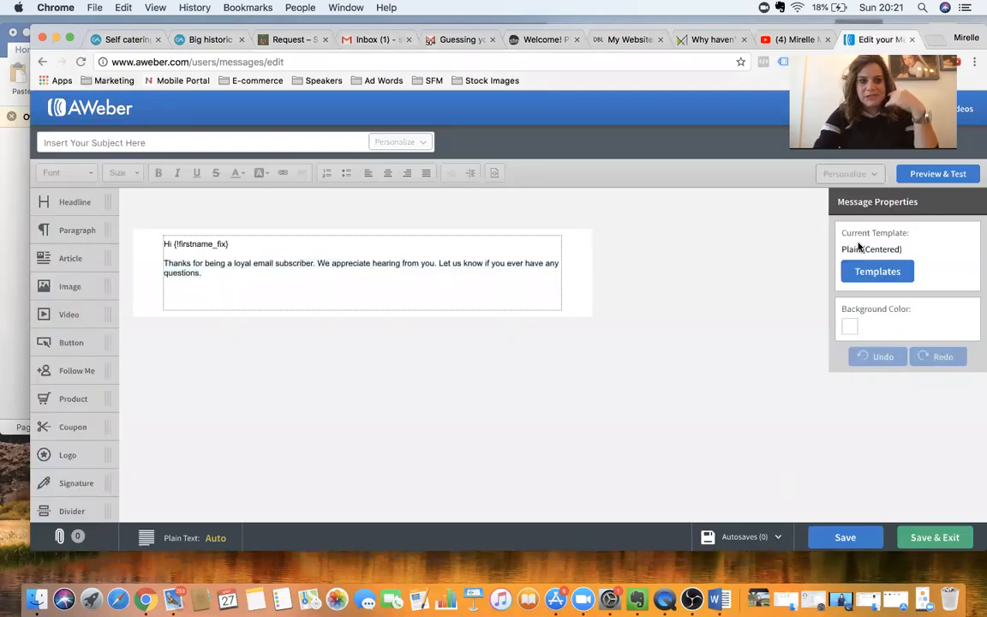
# Step: Browse the email template gallery for alternatives to the plain centered template, keeping the current template
pyautogui.moveTo(286, 277)
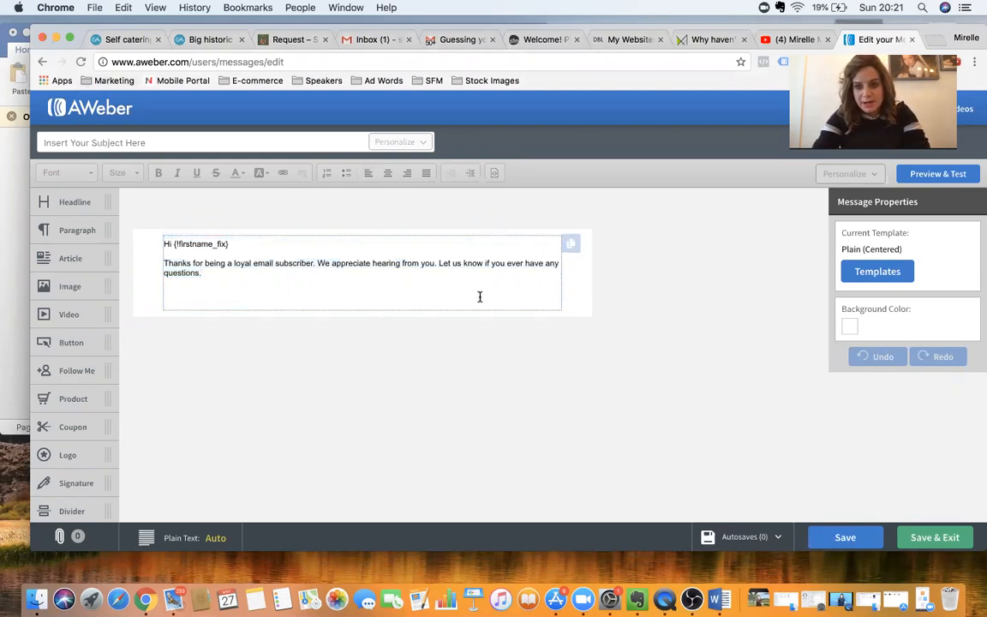
pyautogui.click(884, 273)
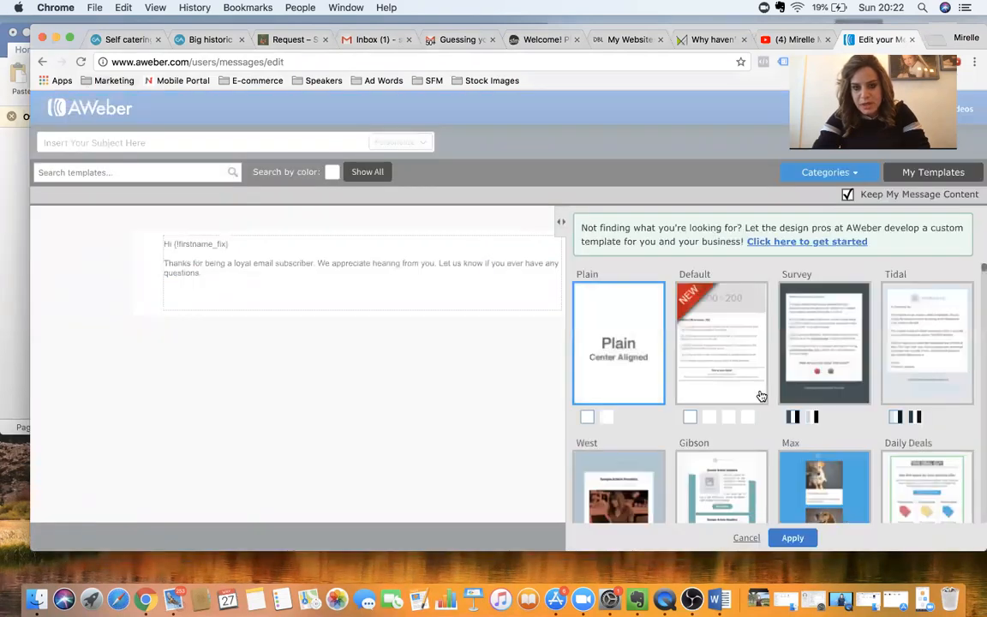
pyautogui.scroll(-10, 761, 395)
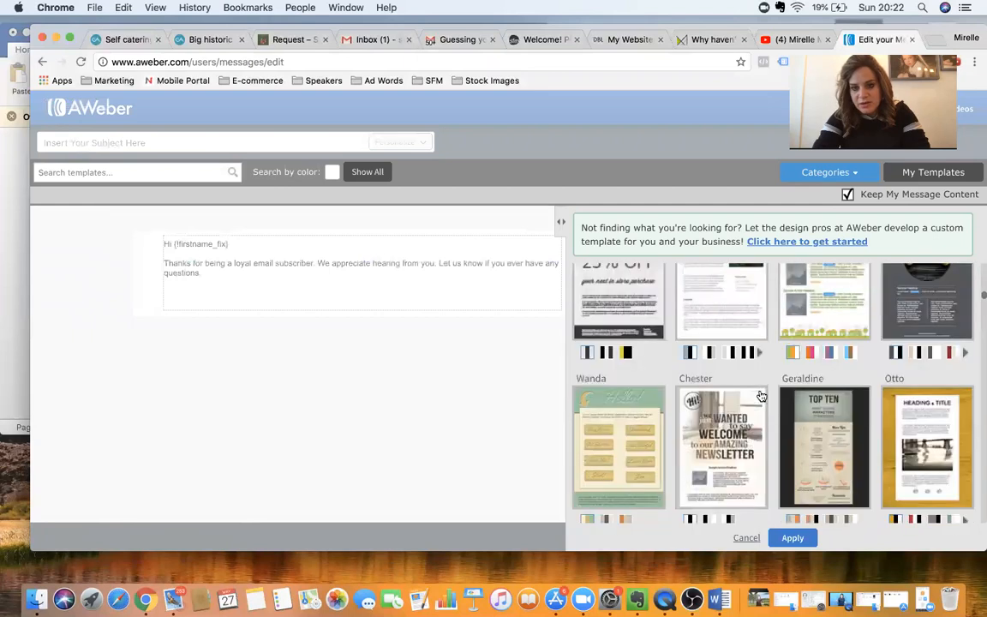
pyautogui.scroll(-10, 761, 395)
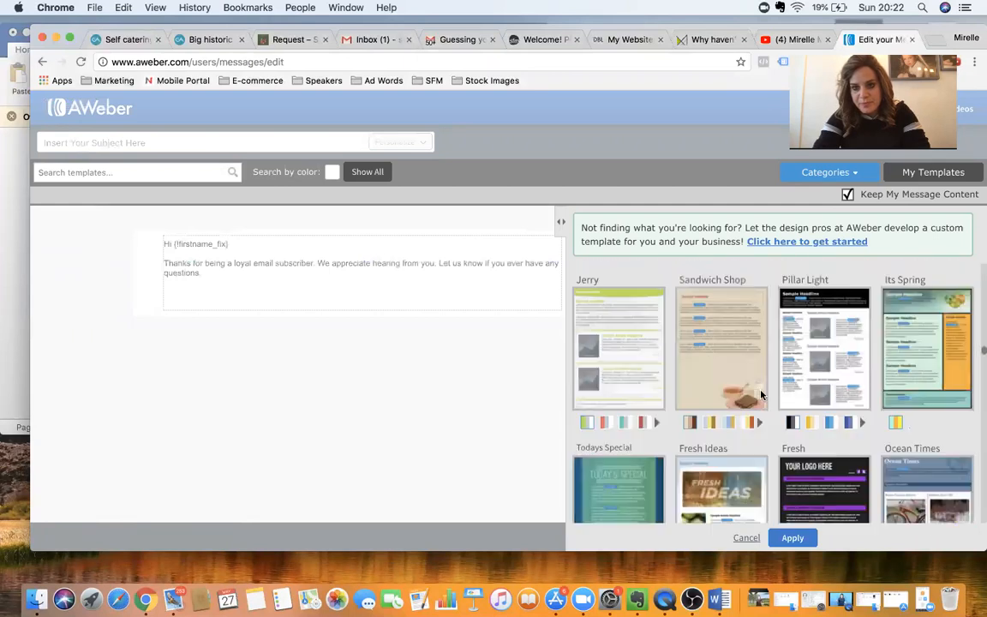
pyautogui.scroll(-10, 761, 395)
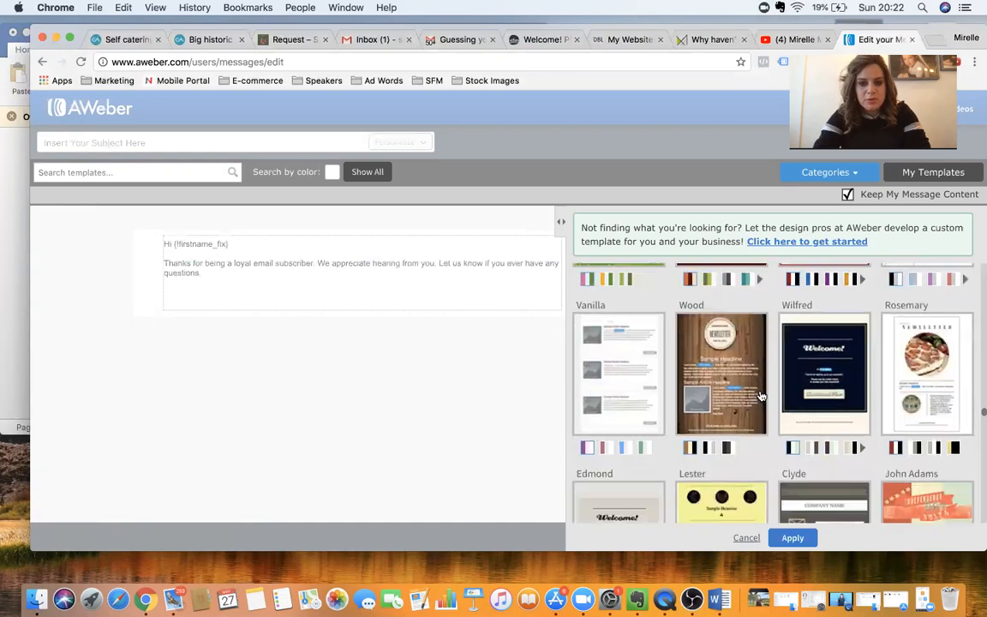
pyautogui.scroll(-5, 761, 395)
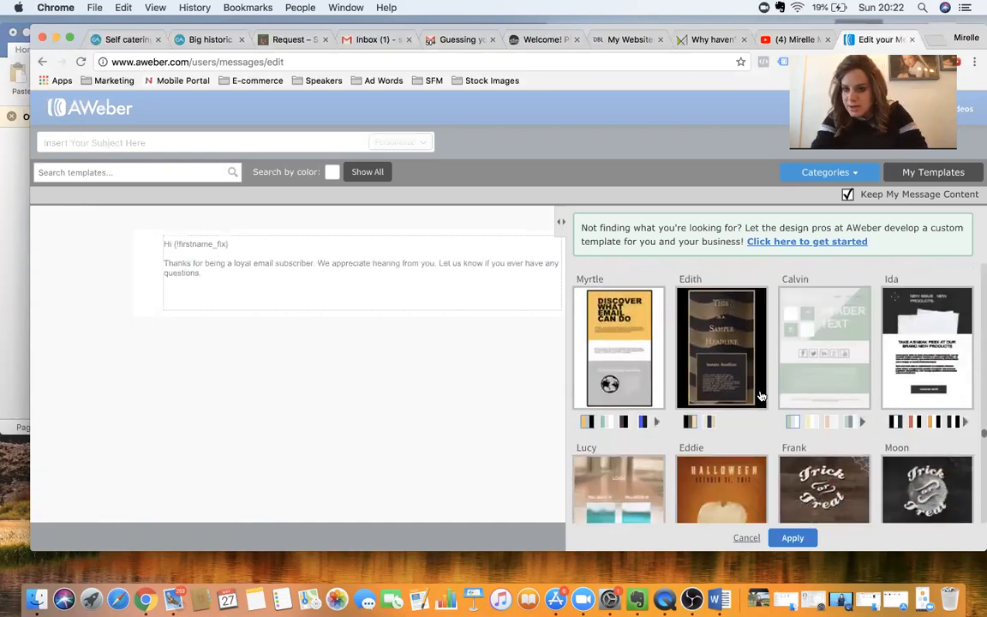
pyautogui.scroll(-10, 760, 395)
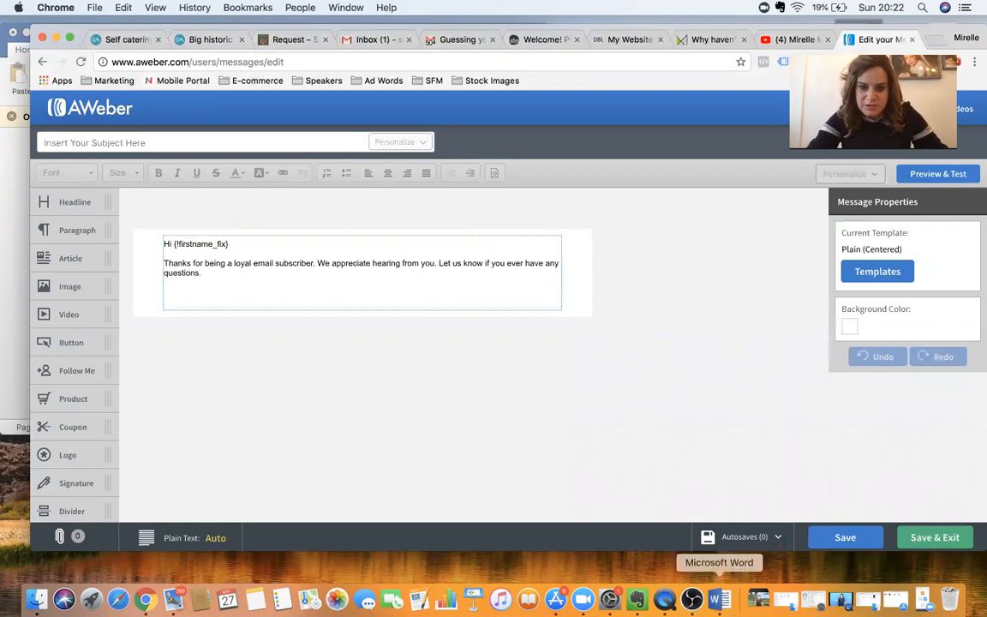
# Step: Copy the whole email text from the Word document and paste it over the placeholder paragraph below the greeting in the AWeber message
pyautogui.click(720, 599)
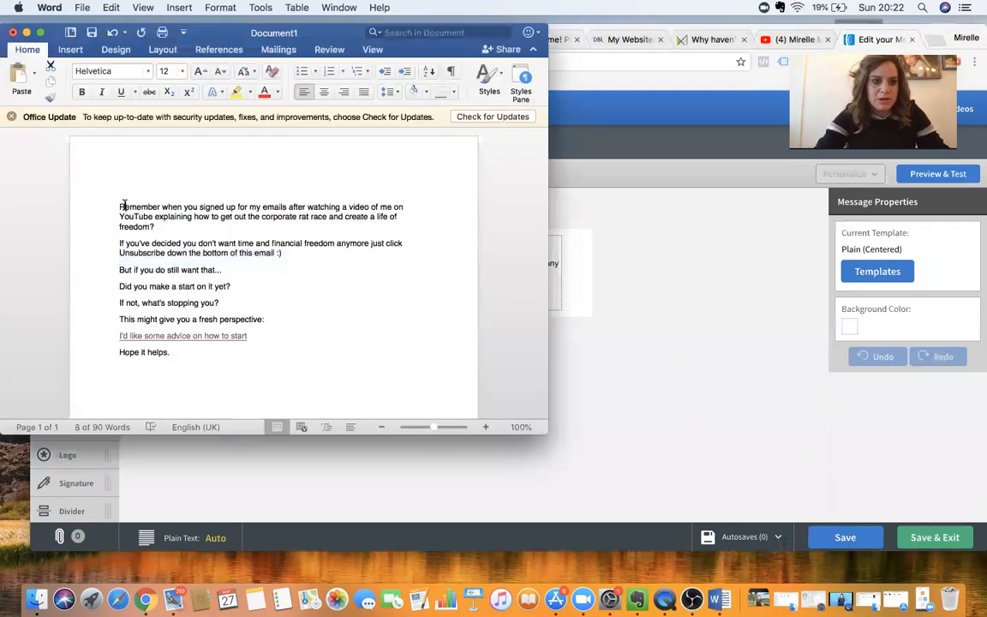
pyautogui.moveTo(118, 207); pyautogui.dragTo(174, 352)
pyautogui.press('super+c')
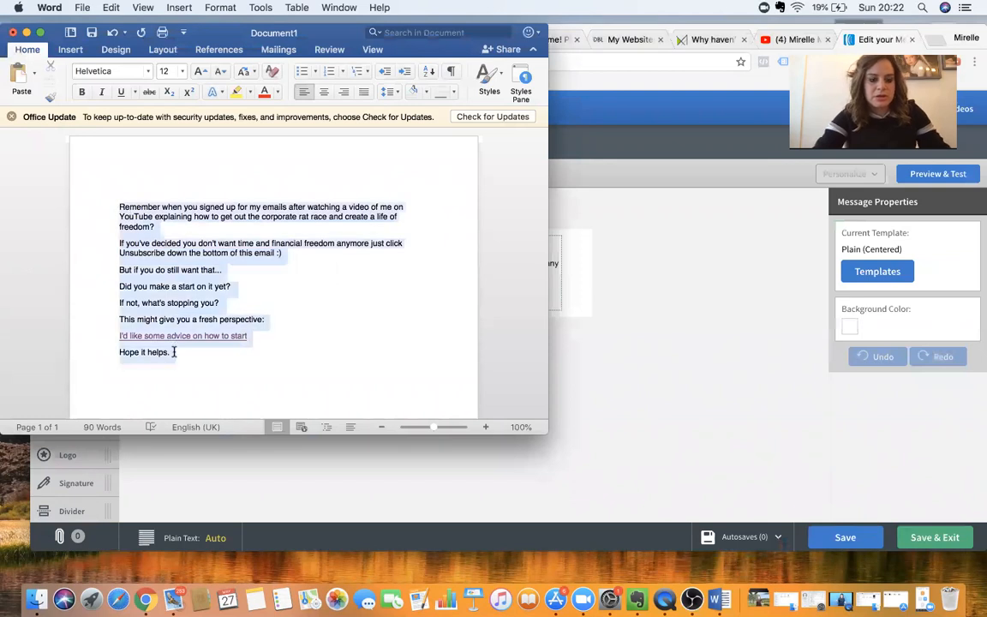
pyautogui.click(548, 307)
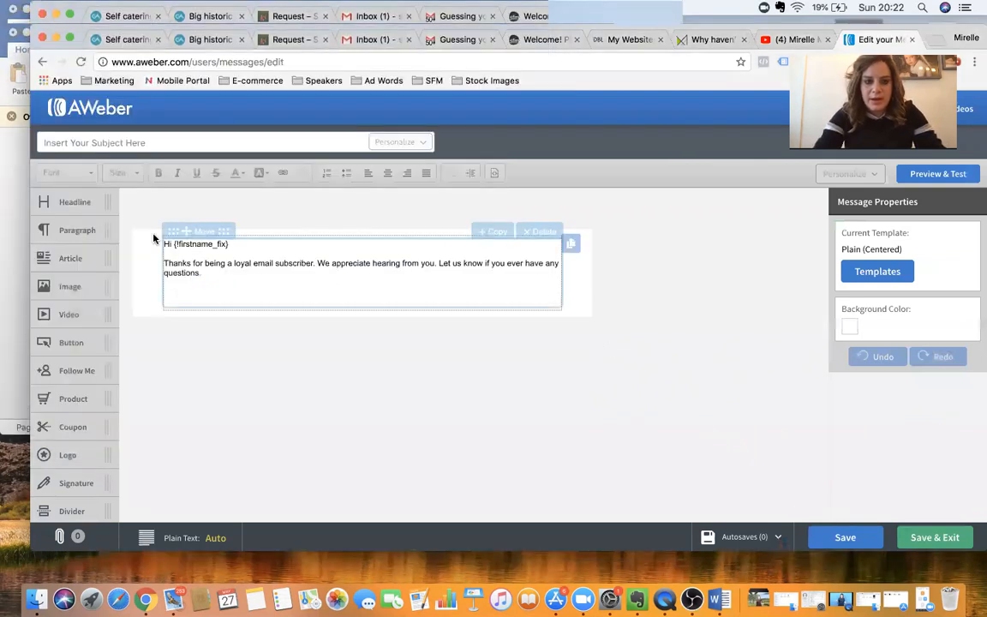
pyautogui.moveTo(202, 273); pyautogui.dragTo(165, 265)
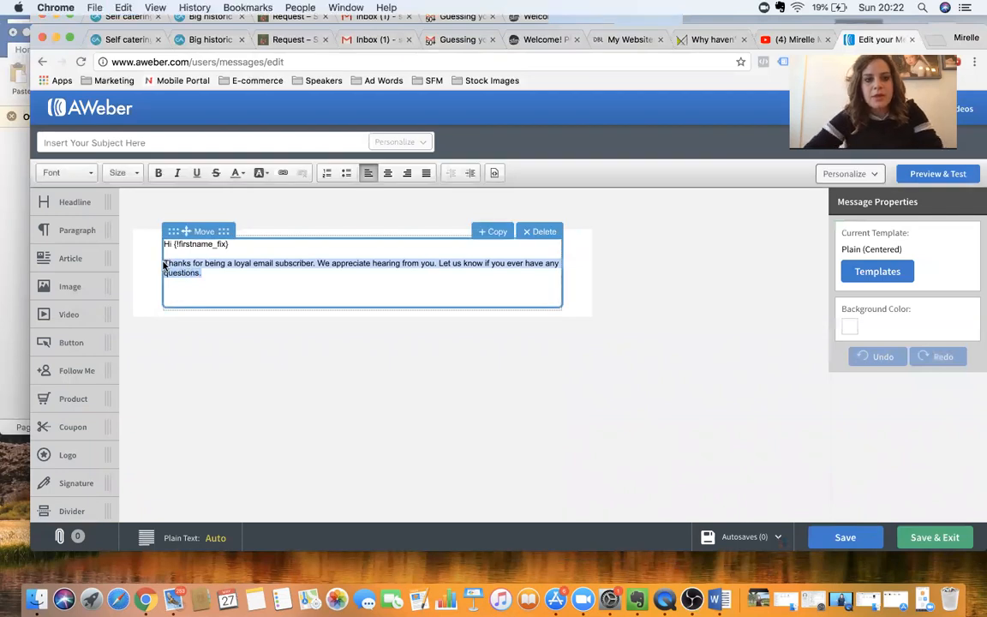
pyautogui.press('super+v')
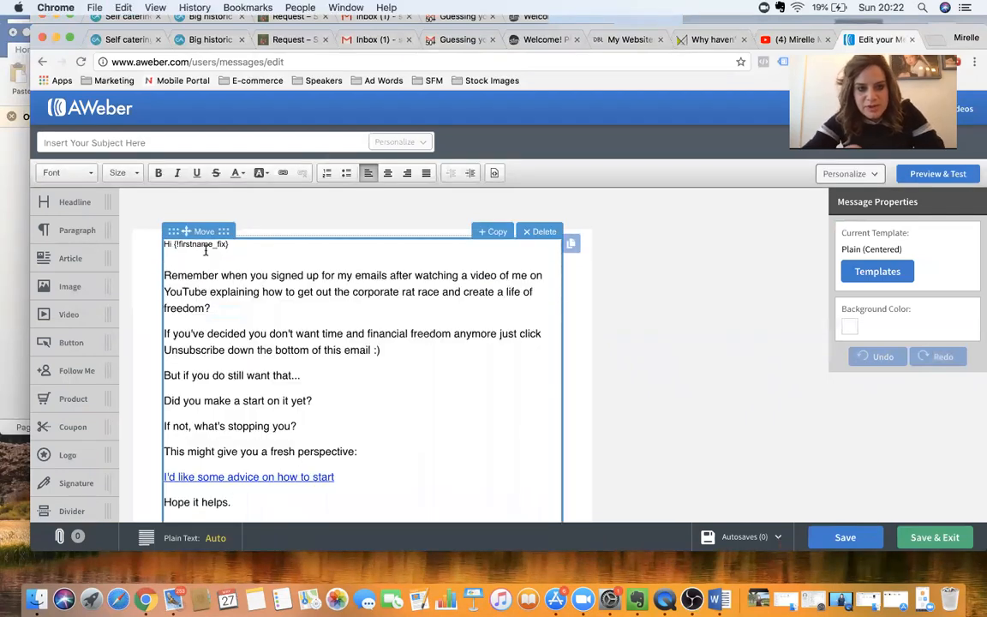
# Step: Open the link settings of "I'd like some advice on how to start" and clear its URL
pyautogui.click(168, 245)
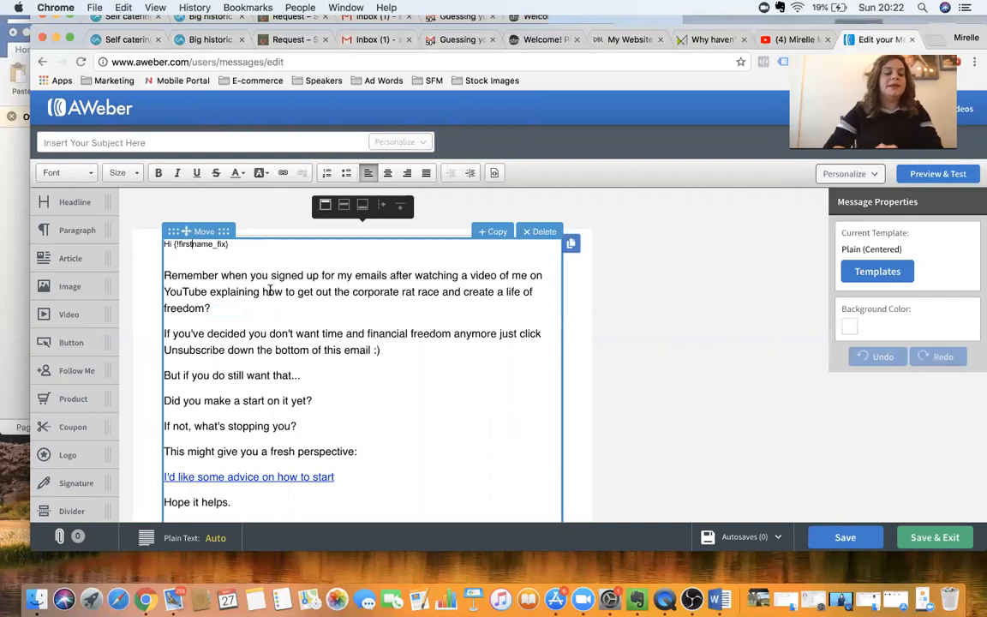
pyautogui.scroll(-2, 351, 341)
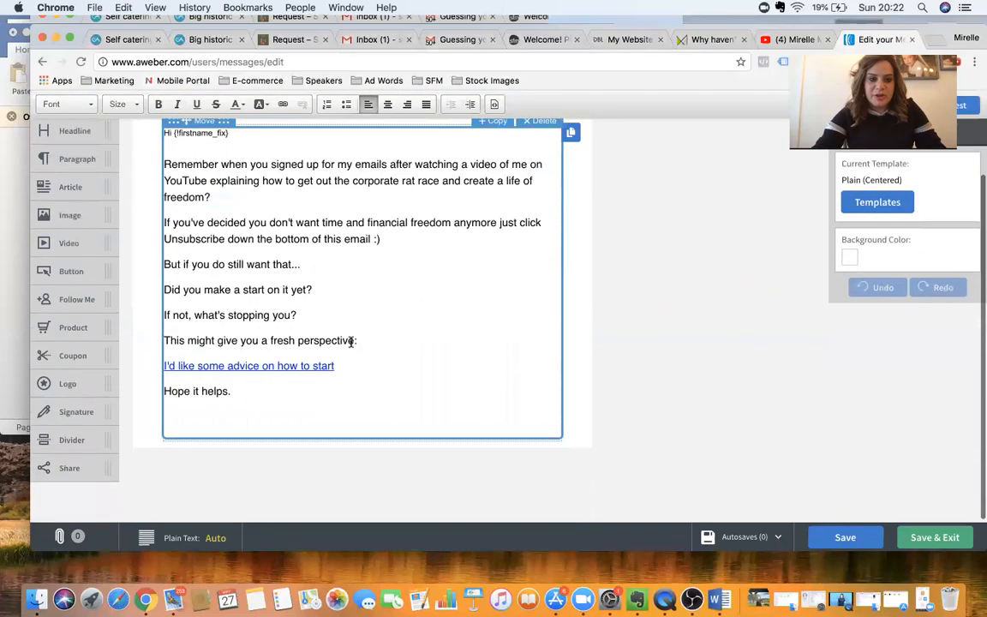
pyautogui.scroll(-1, 350, 342)
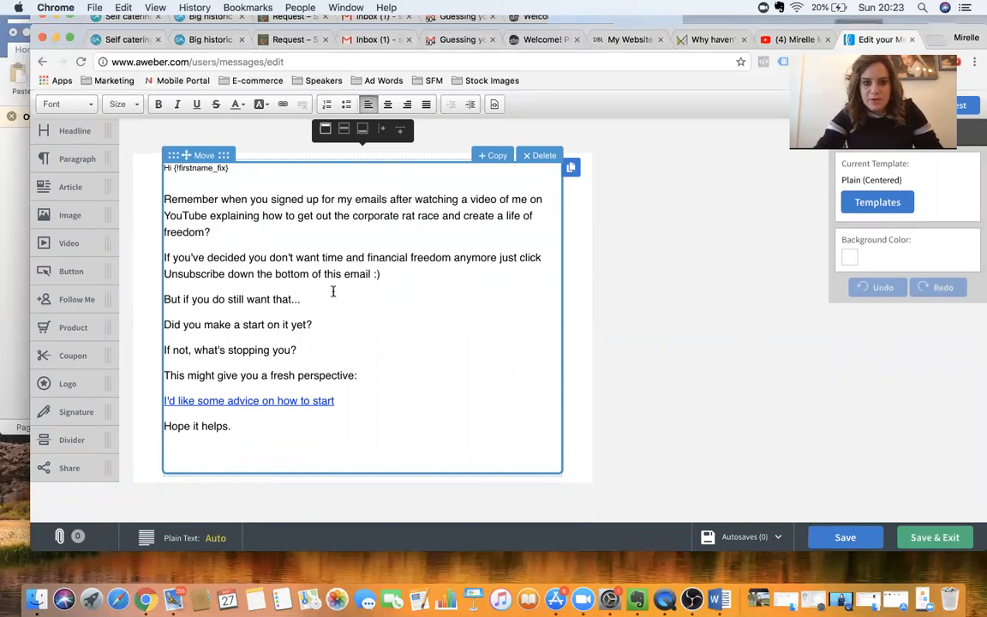
pyautogui.doubleClick(293, 400)
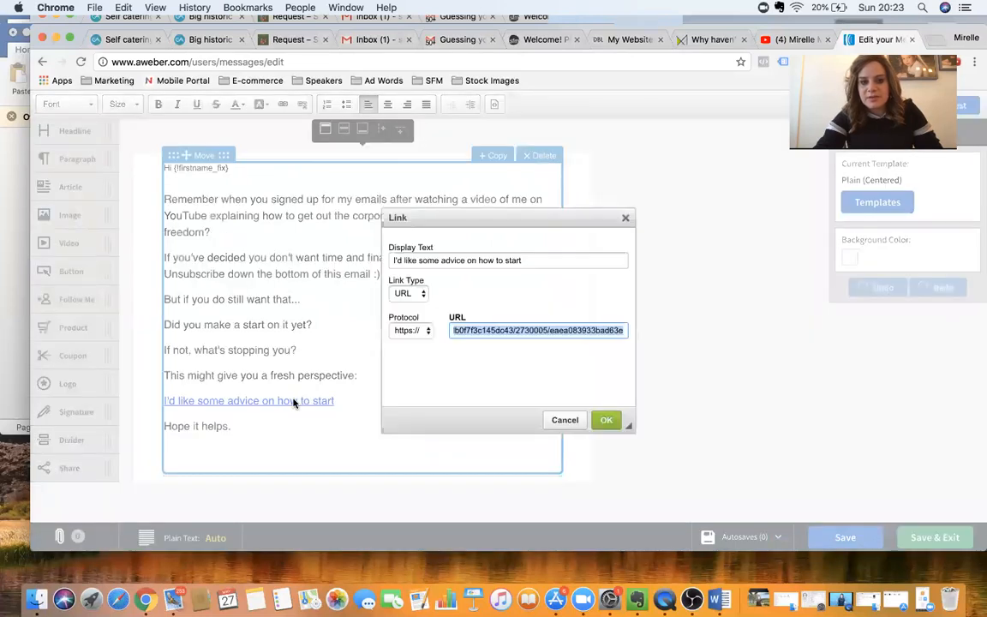
pyautogui.press('BackSpace')
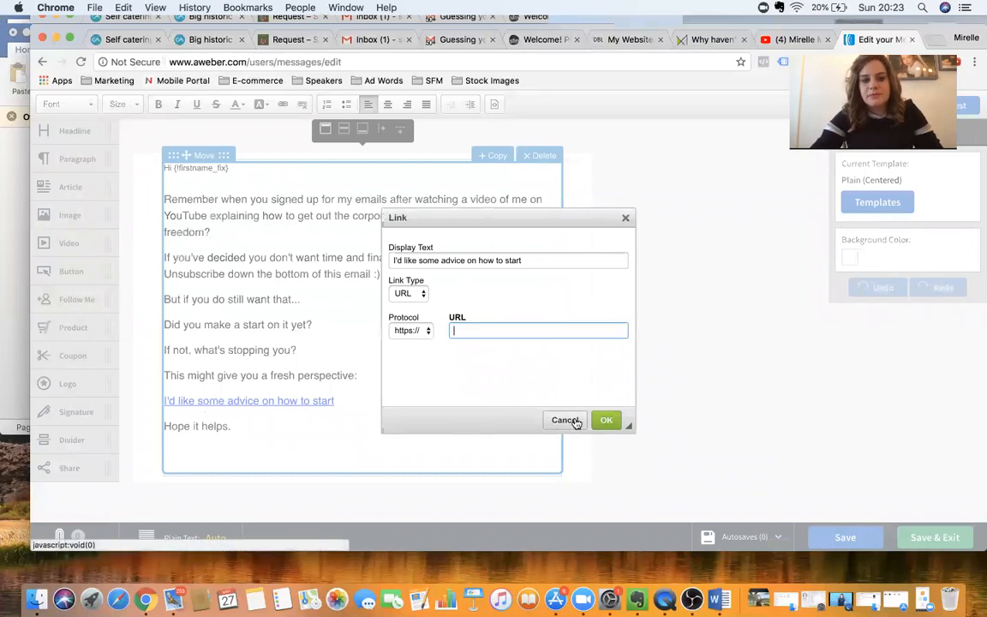
# Step: Examine the "Why haven't you started?" landing page on the website, from its headline through the offer to the footer
pyautogui.click(710, 40)
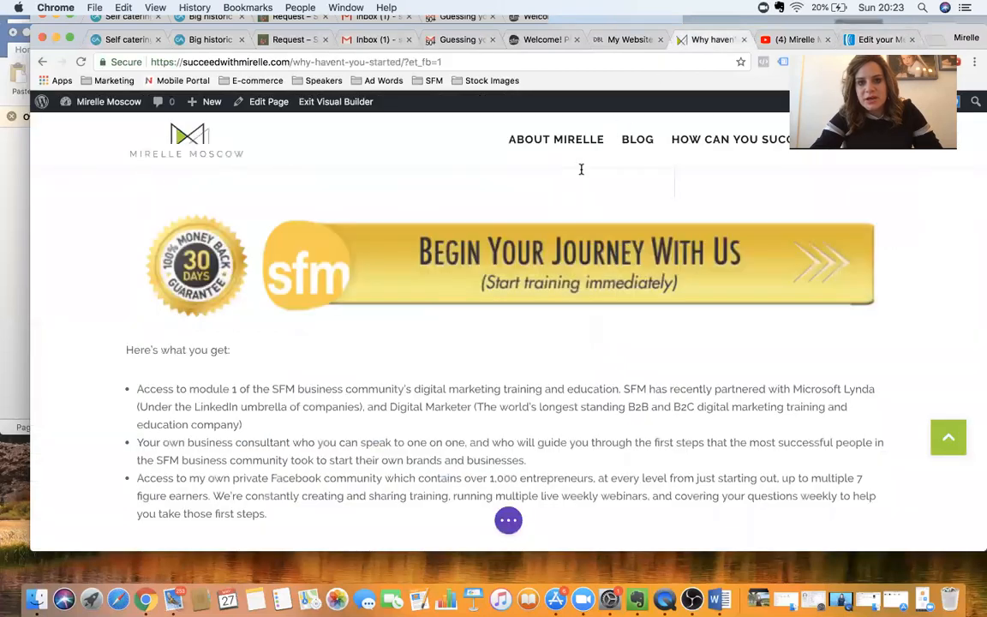
pyautogui.scroll(8, 531, 214)
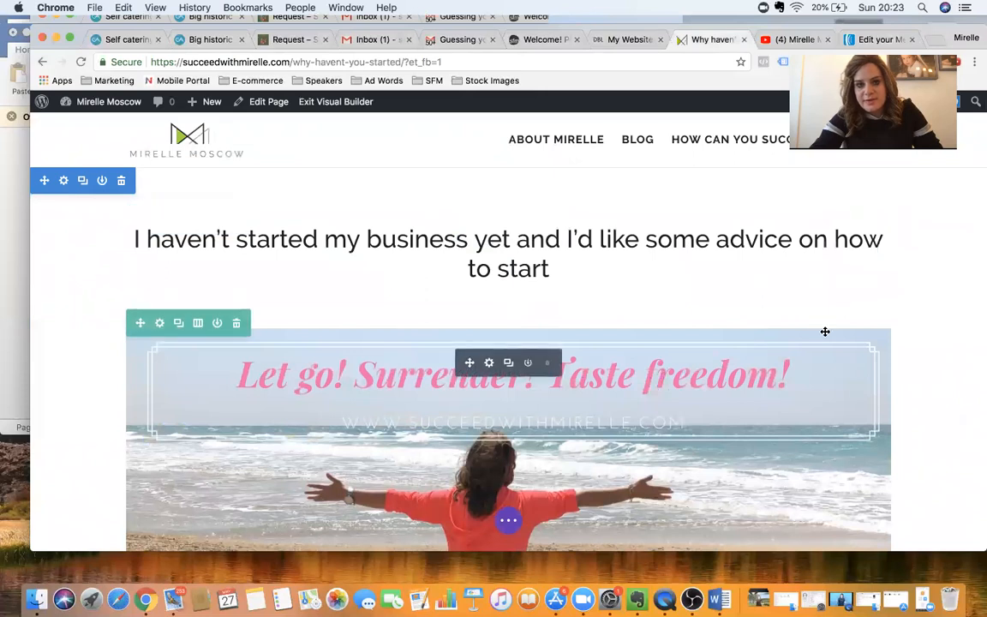
pyautogui.scroll(-3, 824, 333)
pyautogui.scroll(-15, 824, 332)
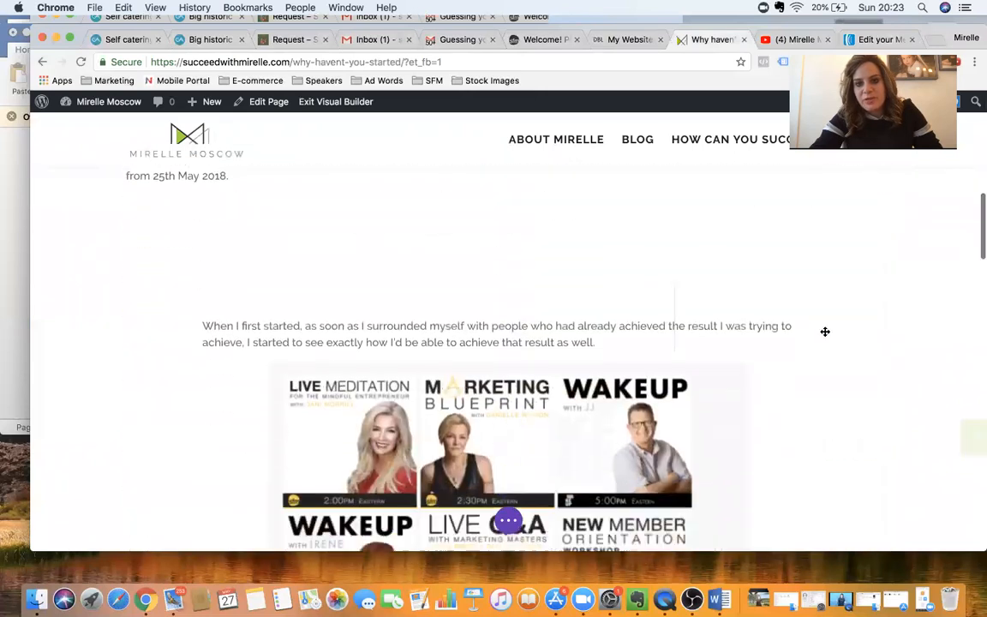
pyautogui.scroll(-10, 825, 331)
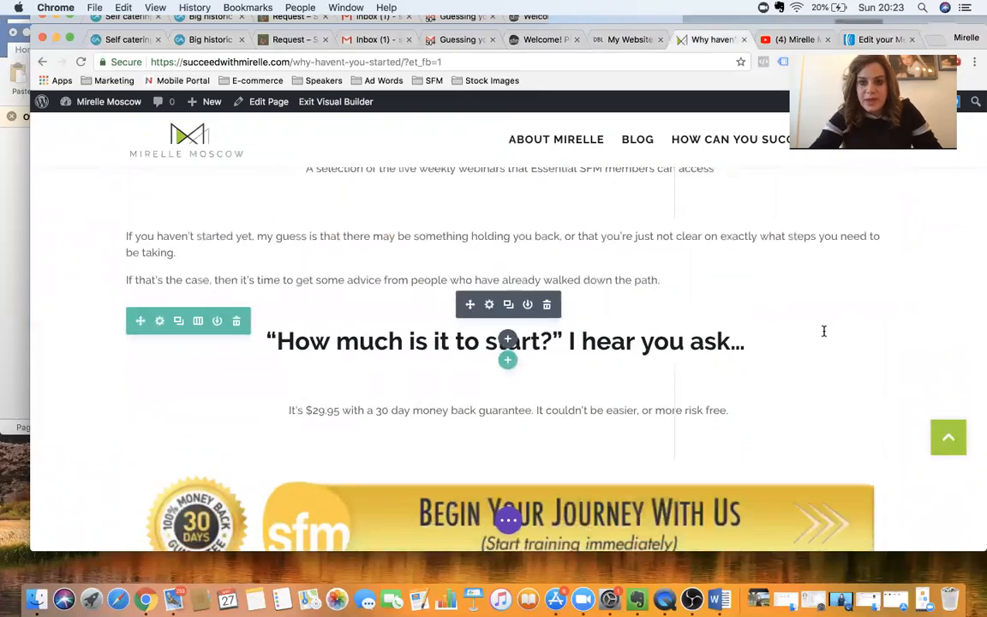
pyautogui.scroll(-5, 824, 332)
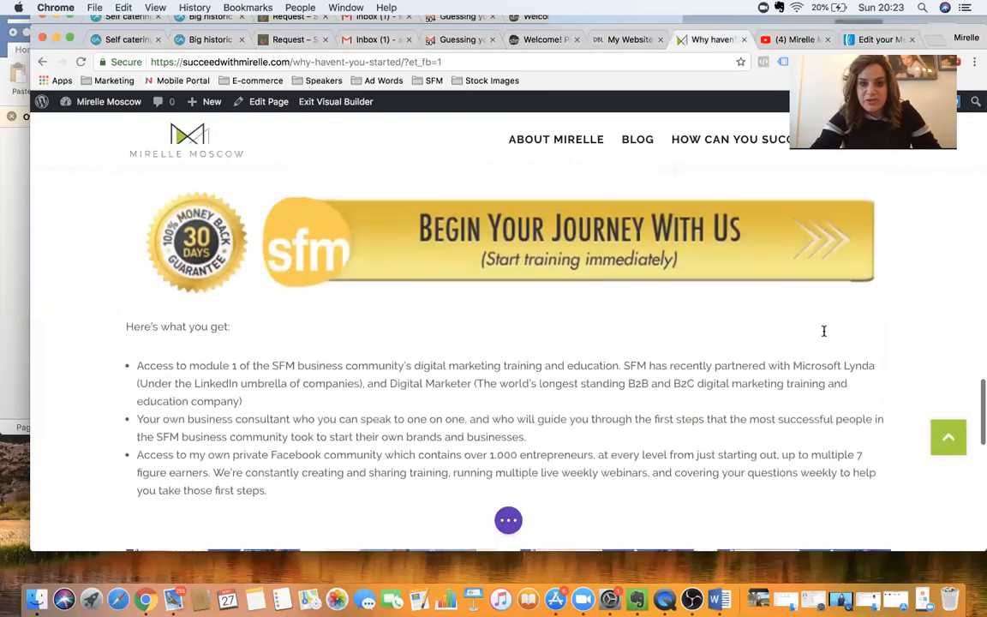
pyautogui.scroll(3, 824, 332)
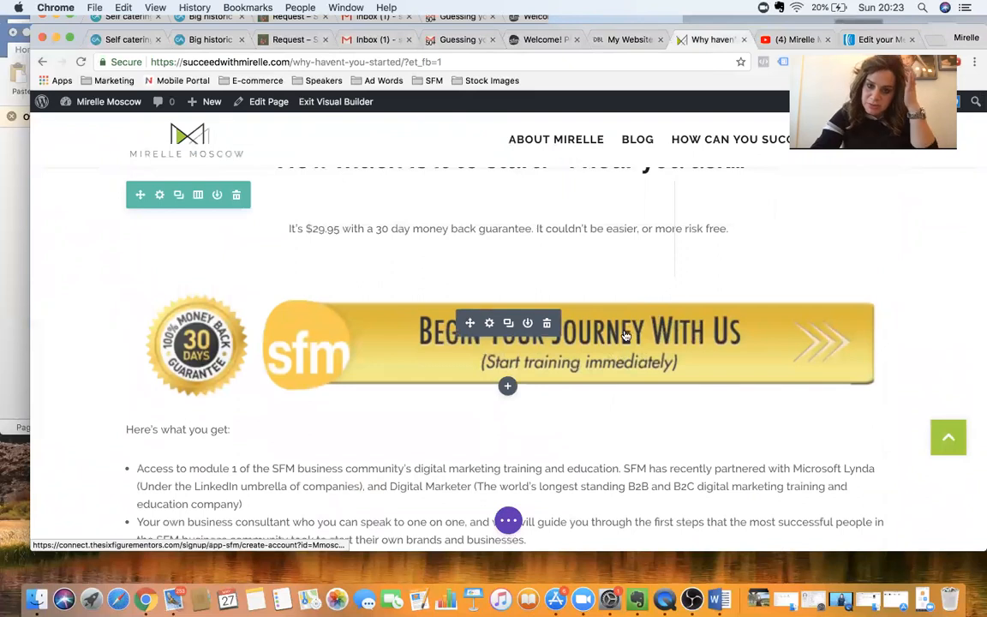
pyautogui.scroll(-10, 664, 367)
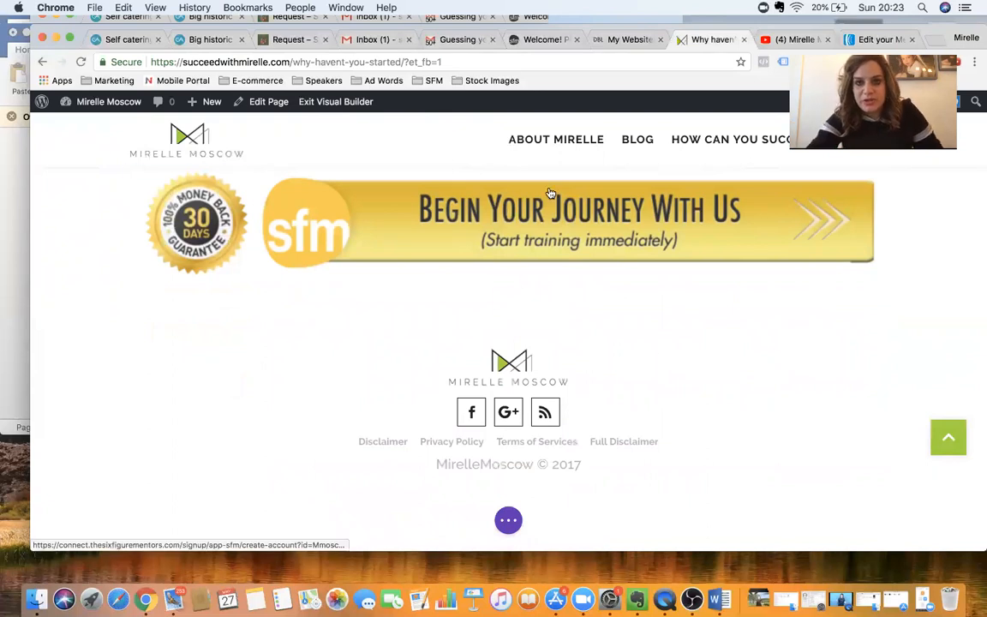
pyautogui.scroll(15, 554, 185)
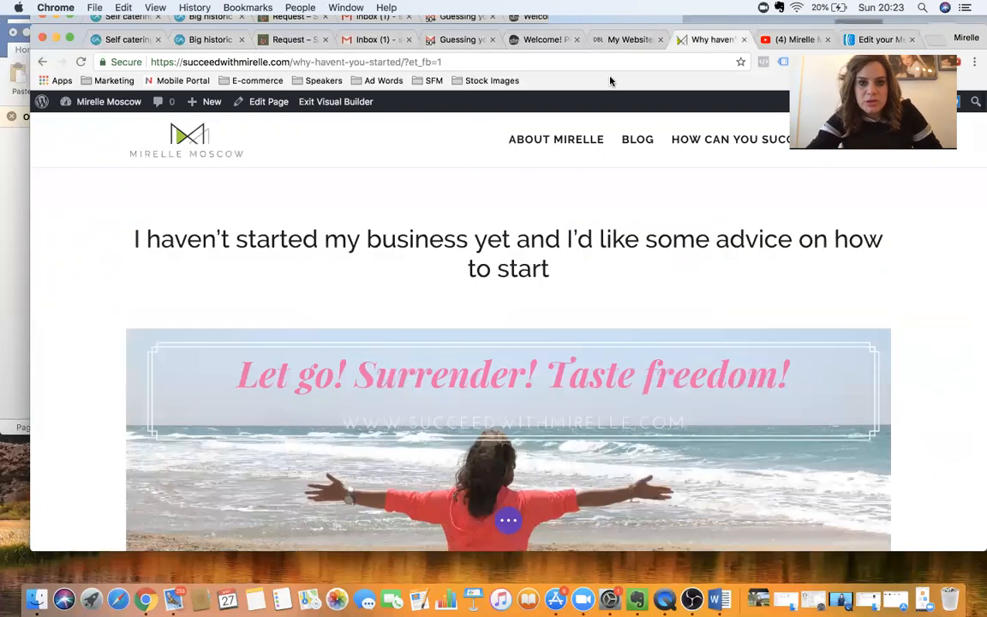
pyautogui.click(627, 40)
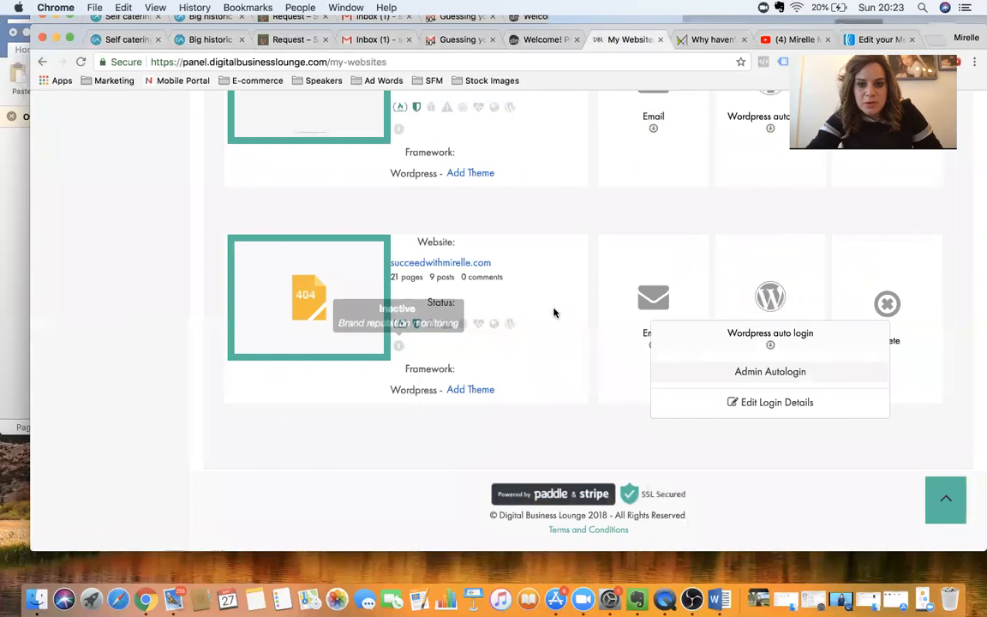
pyautogui.click(763, 376)
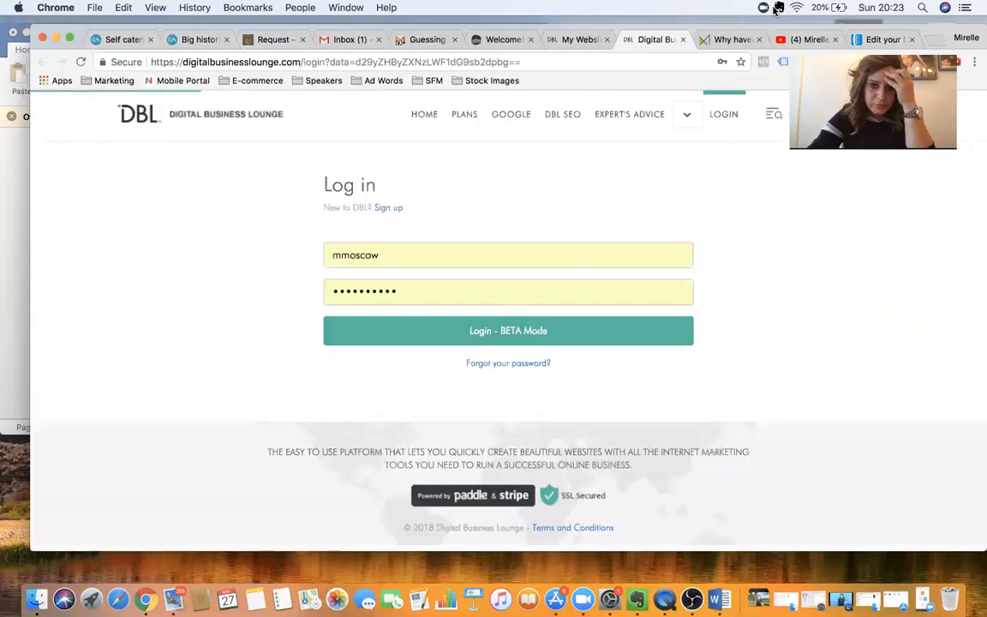
pyautogui.click(727, 40)
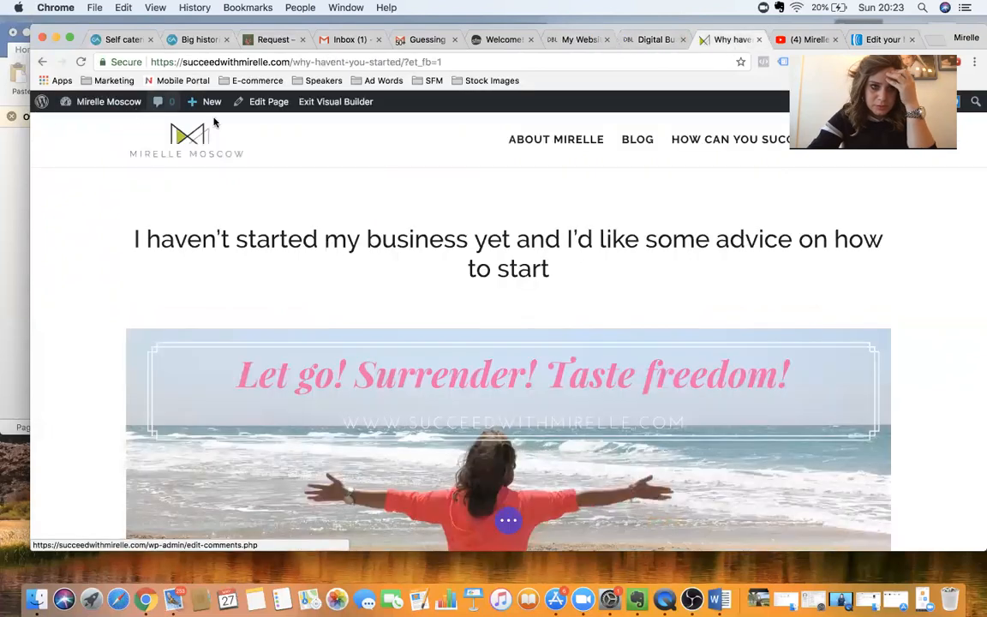
# Step: Open the "Why haven't you started?" page for editing in WordPress, copy its permalink address and return to the AWeber message
pyautogui.click(321, 103)
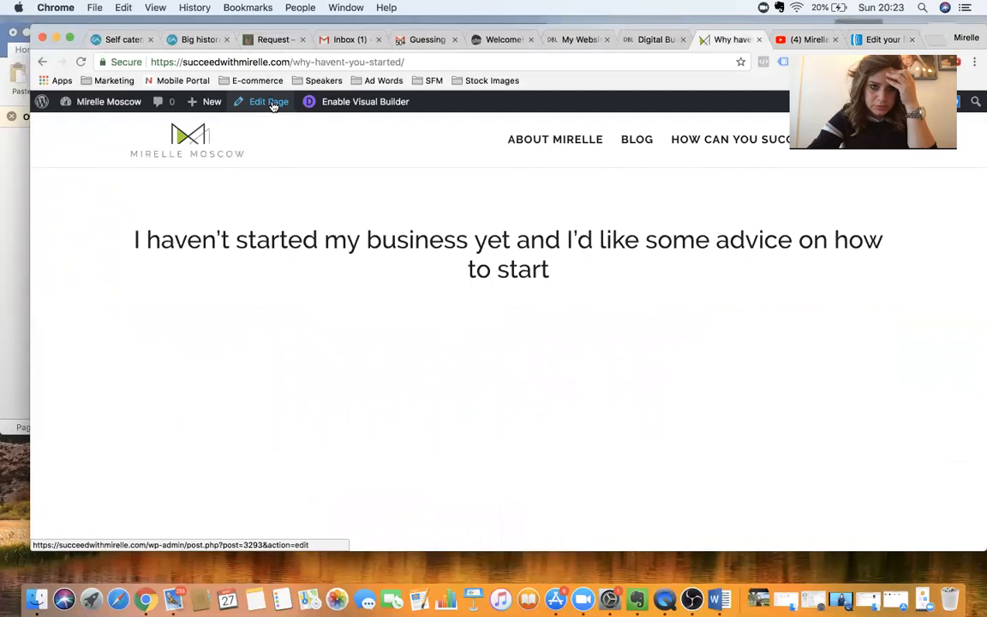
pyautogui.click(274, 104)
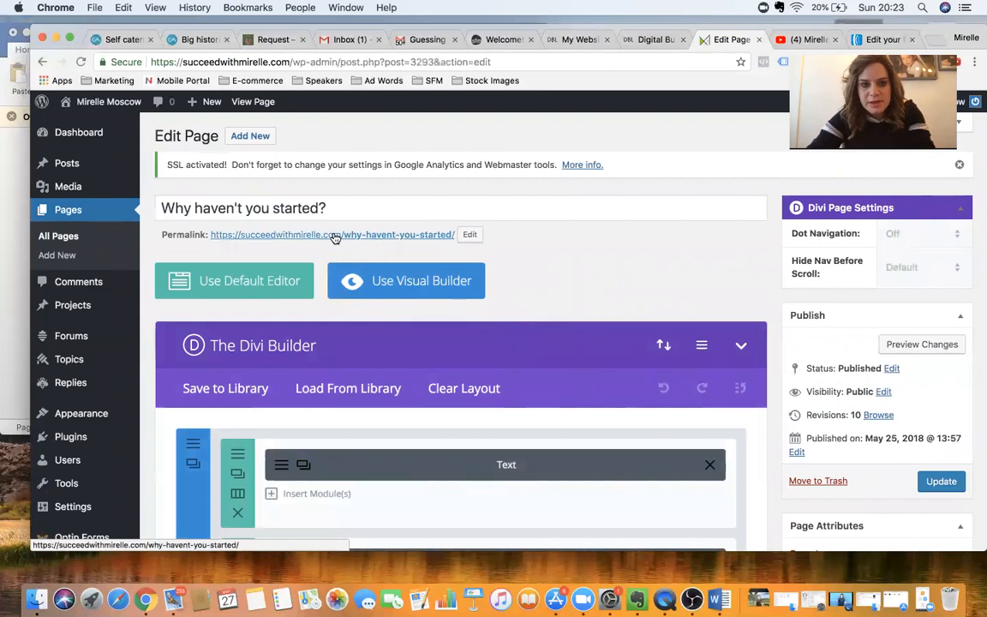
pyautogui.rightClick(335, 237)
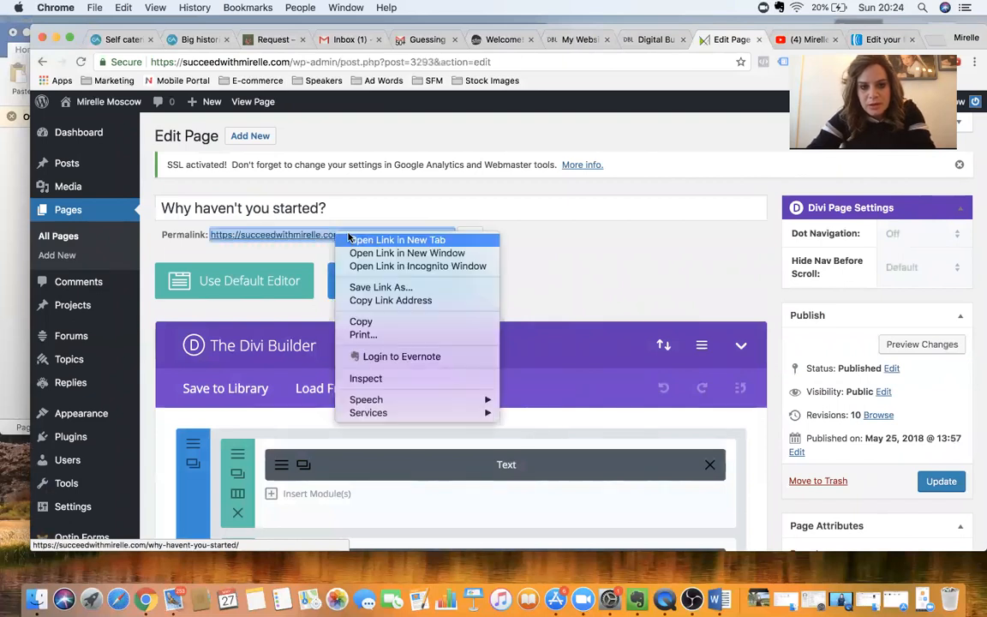
pyautogui.click(412, 301)
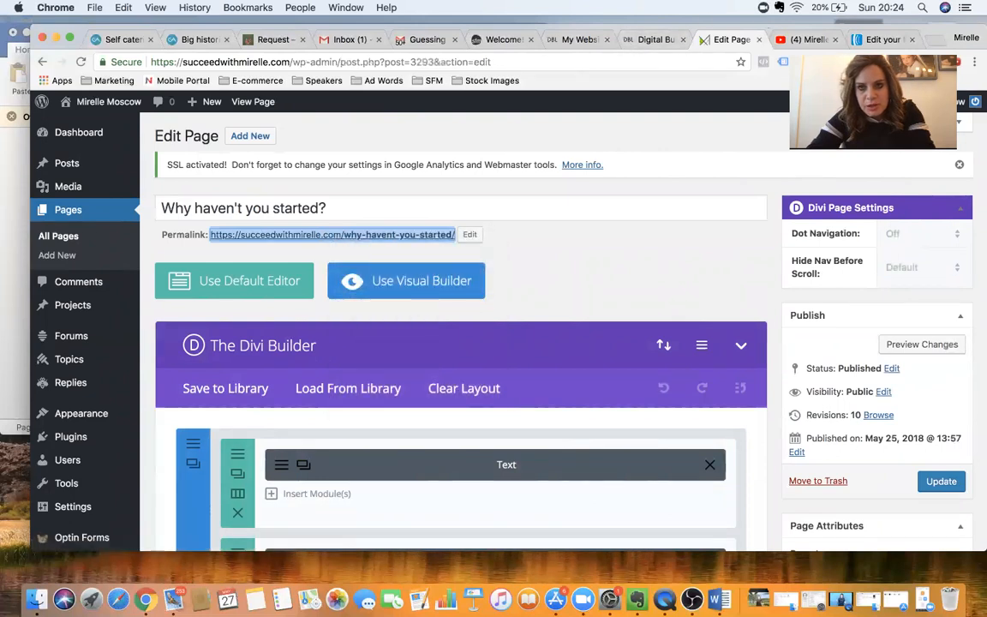
pyautogui.click(882, 40)
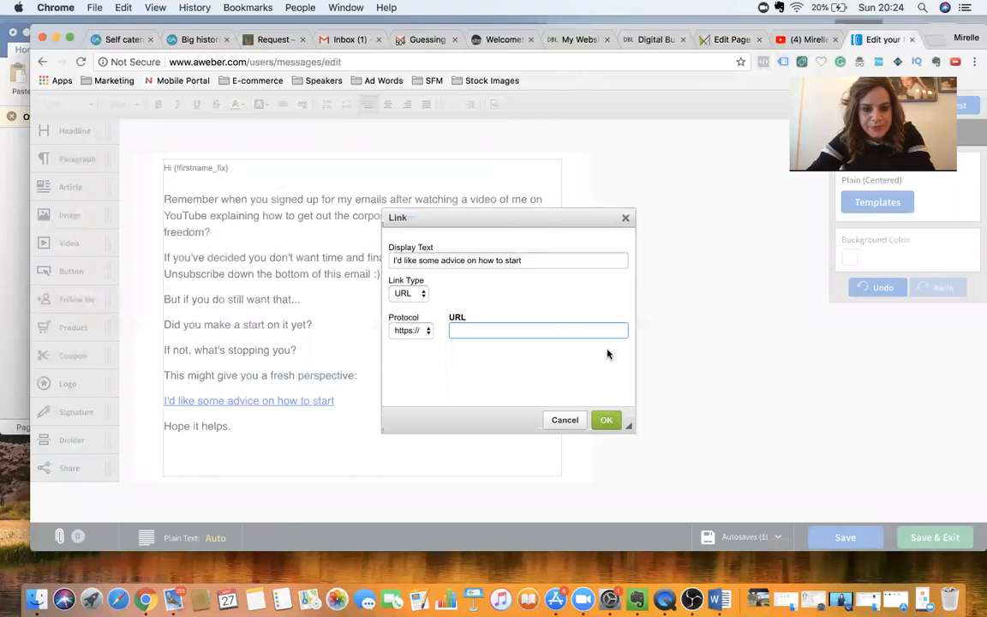
# Step: Close the link settings that have the empty URL, discarding the changed options
pyautogui.click(607, 419)
pyautogui.click(628, 153)
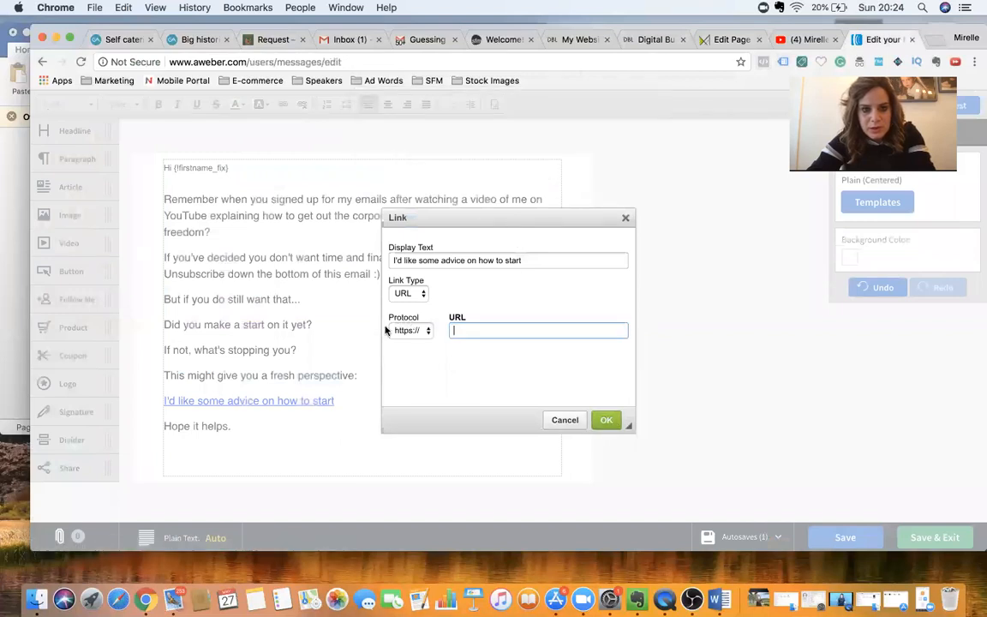
pyautogui.click(626, 218)
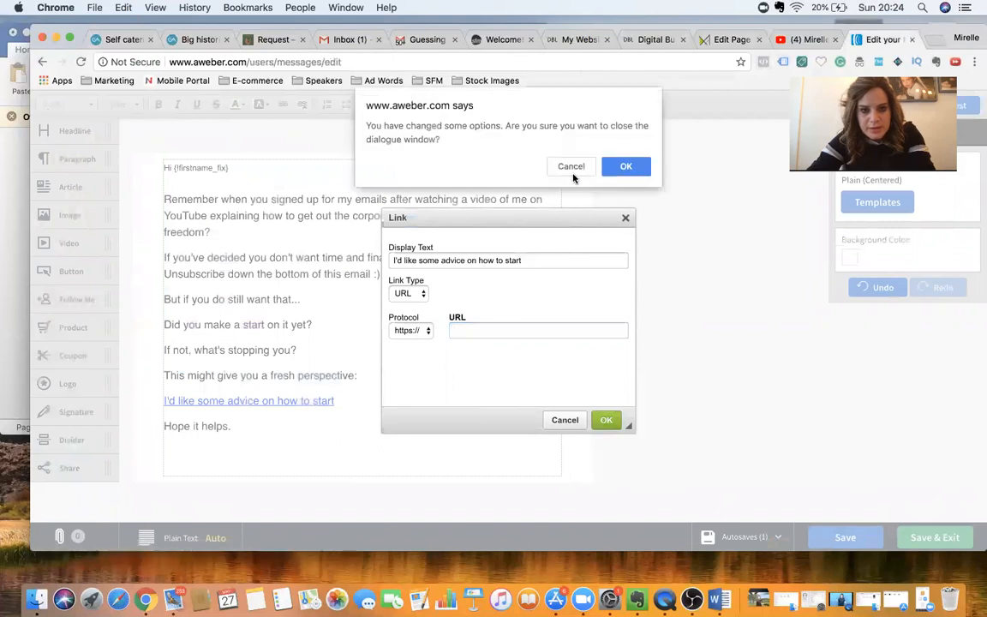
pyautogui.click(571, 167)
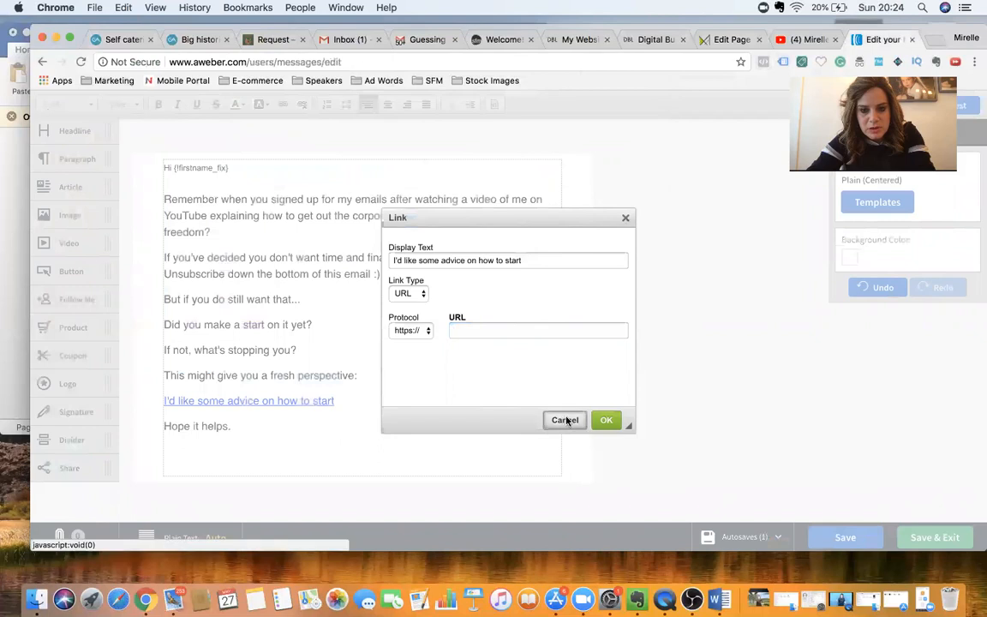
pyautogui.click(565, 420)
pyautogui.click(569, 168)
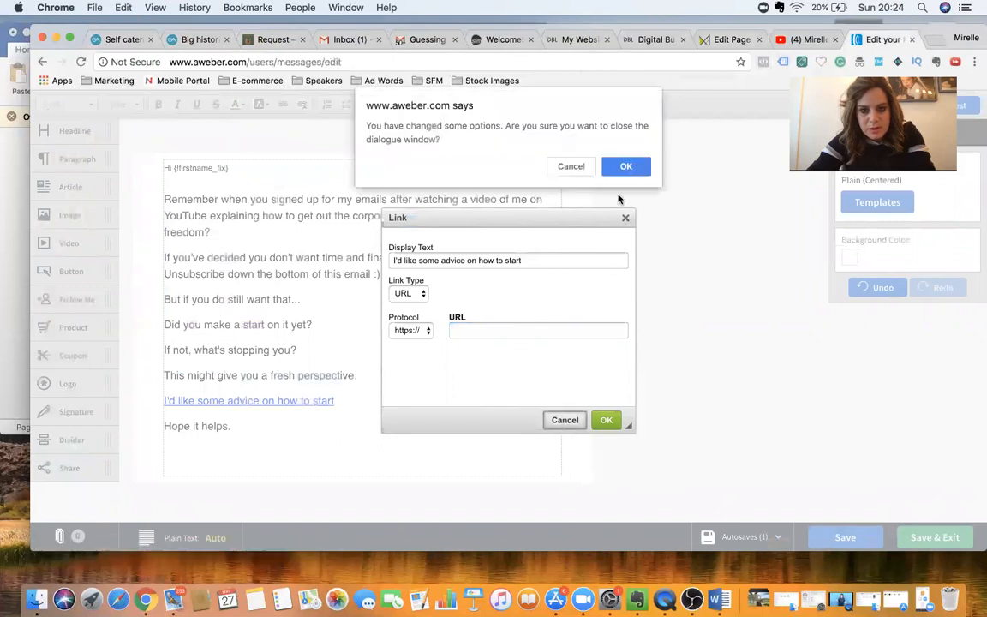
pyautogui.click(627, 167)
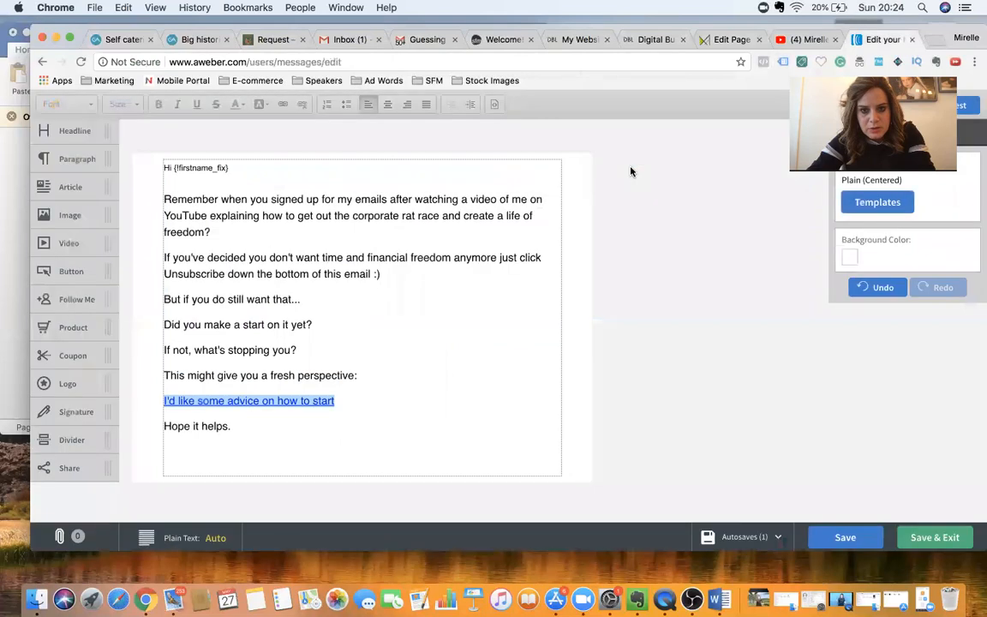
# Step: Replace the URL behind "I'd like some advice on how to start" with the copied why-havent-you-started page address and recheck the link settings
pyautogui.click(268, 402)
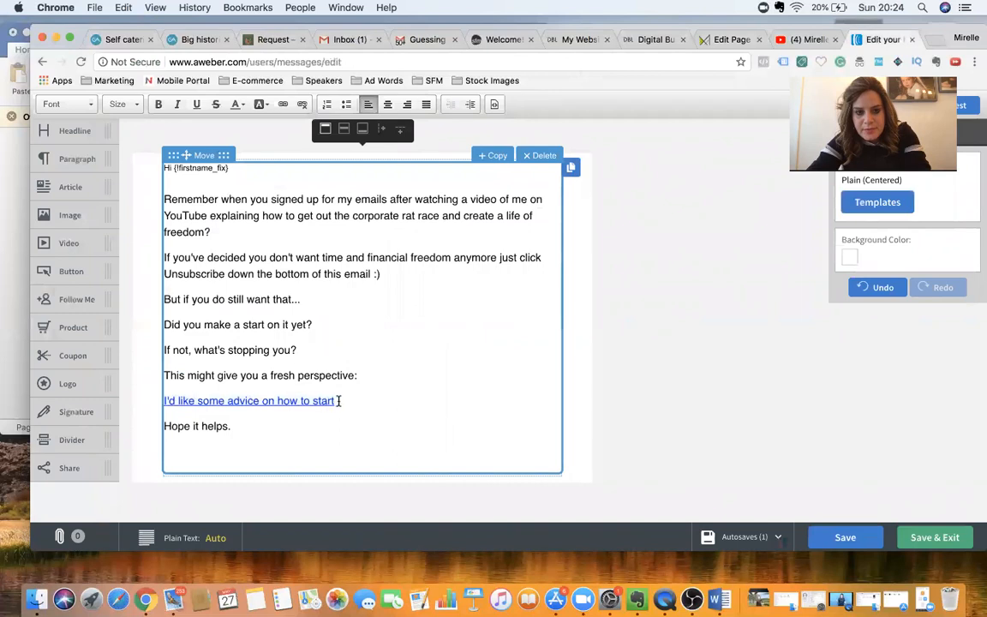
pyautogui.moveTo(340, 400); pyautogui.dragTo(163, 400)
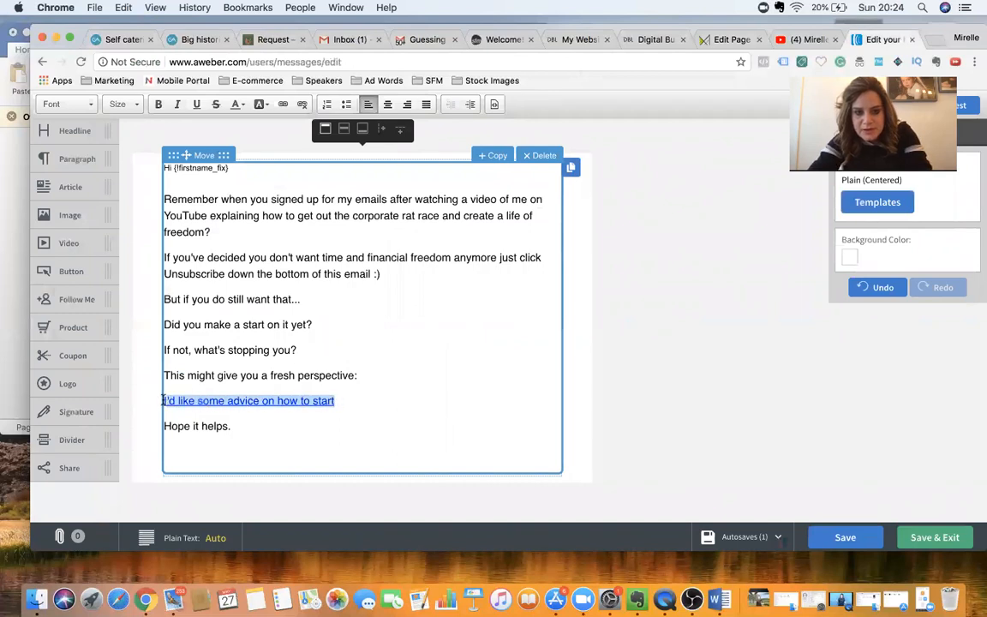
pyautogui.click(284, 106)
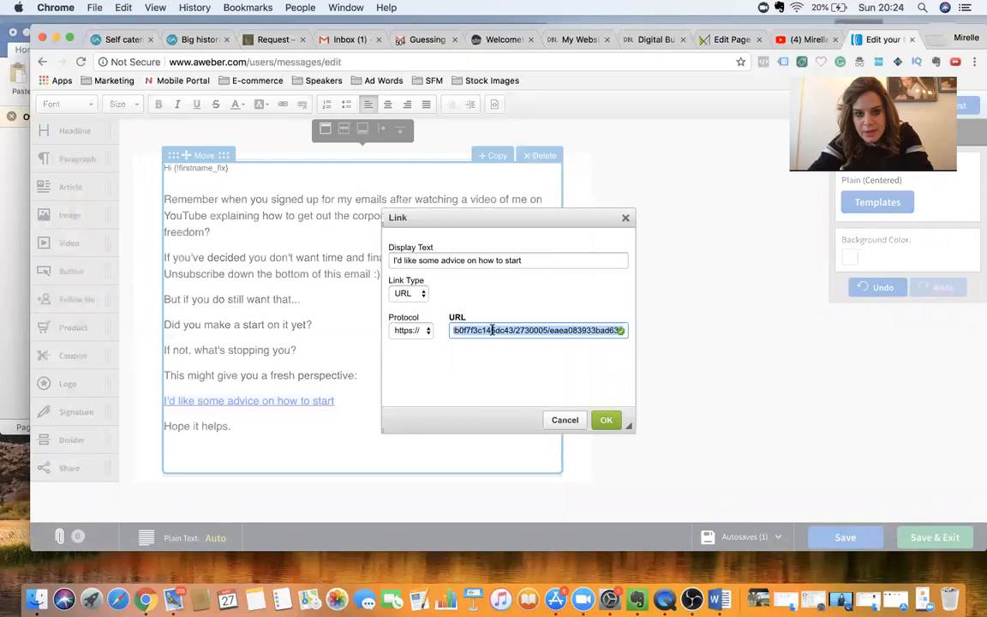
pyautogui.press('BackSpace')
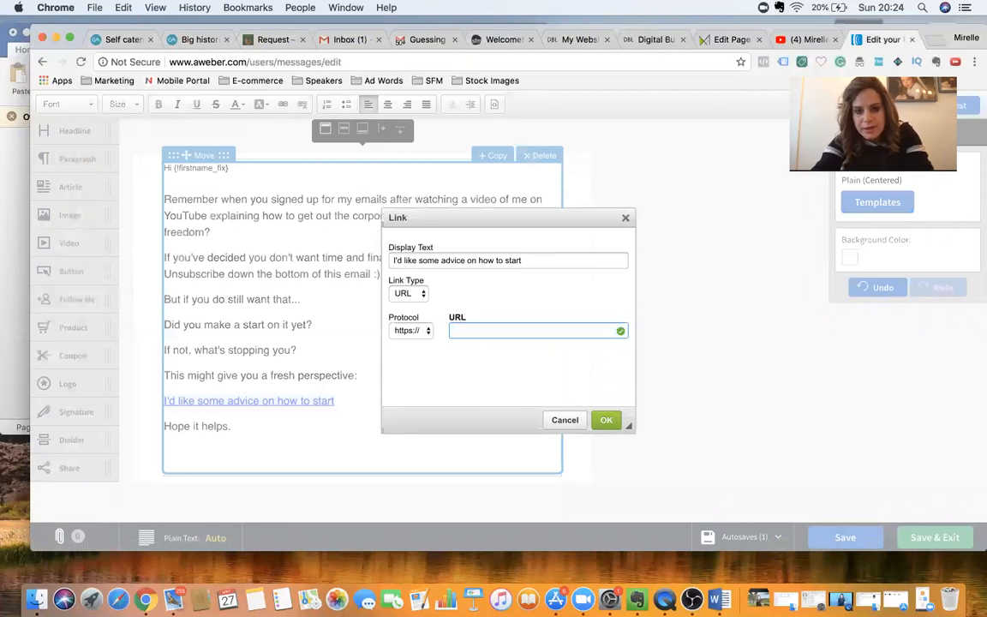
pyautogui.press('super+v')
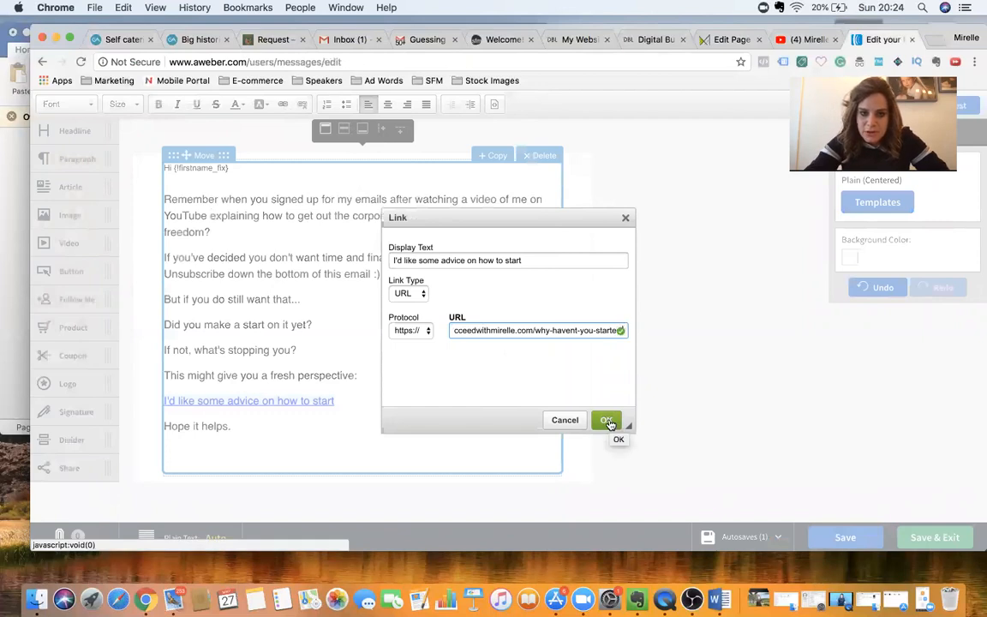
pyautogui.click(607, 420)
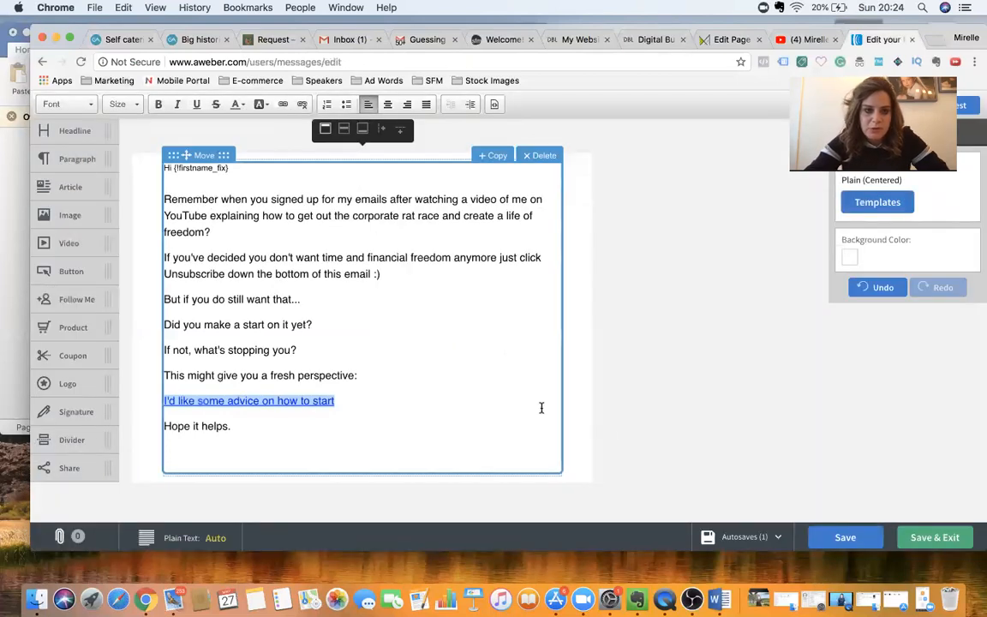
pyautogui.click(268, 401)
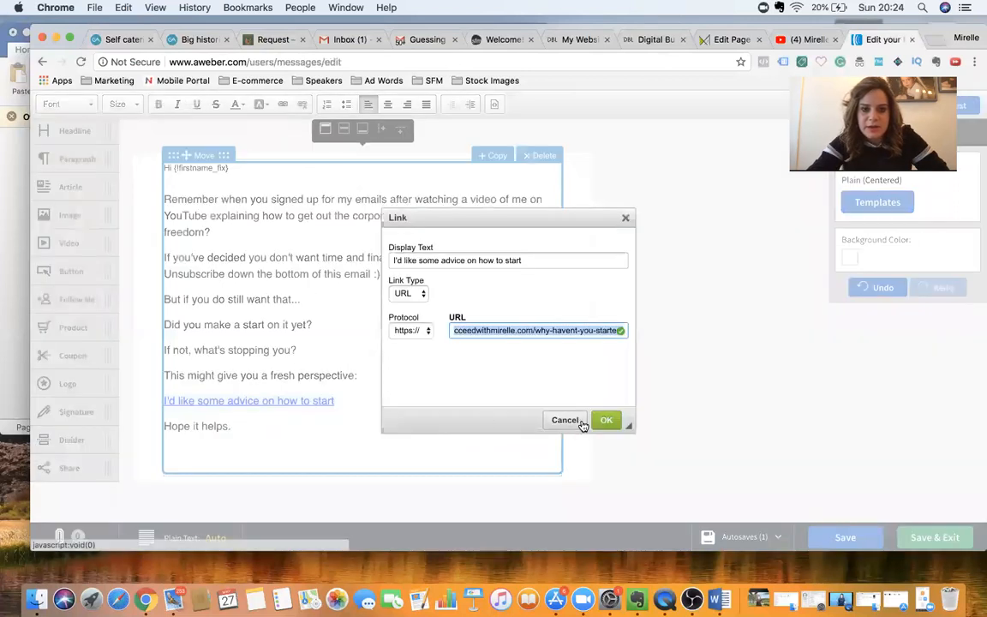
pyautogui.click(606, 420)
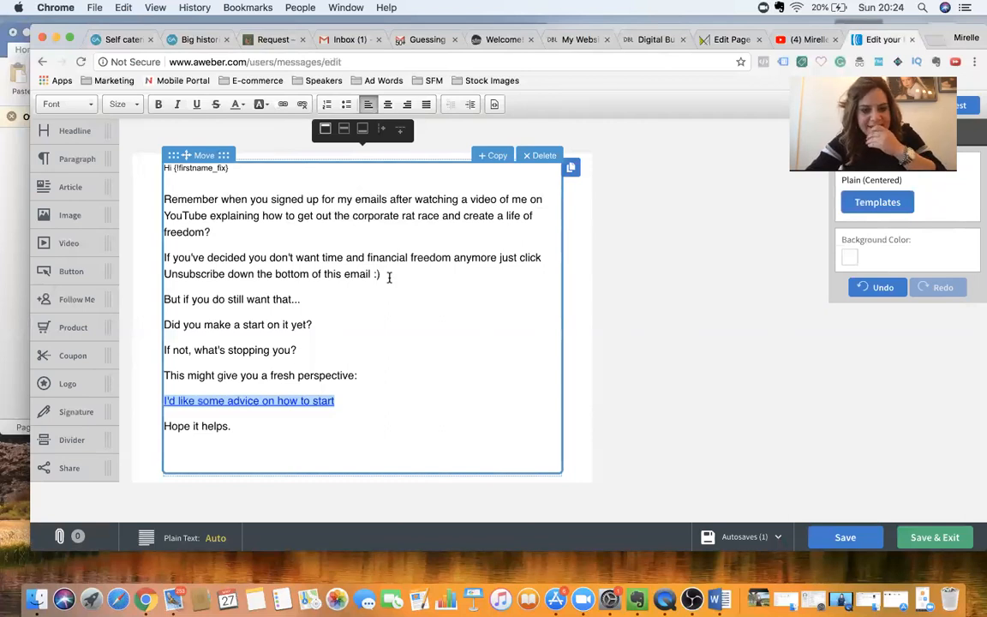
# Step: Add a Follow Me element below the email text and a Signature element beneath it
pyautogui.scroll(-2, 434, 302)
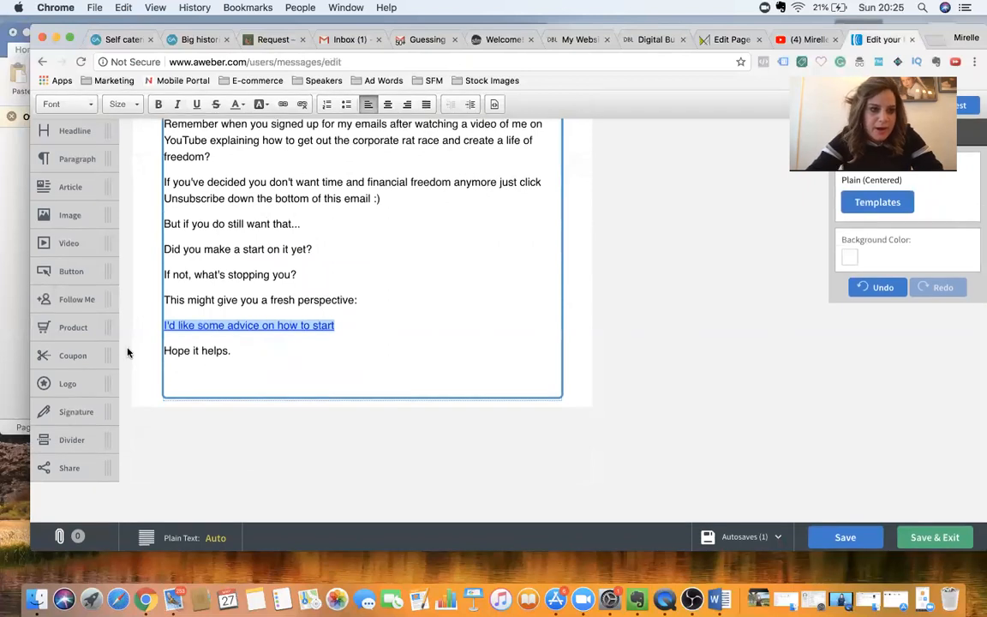
pyautogui.moveTo(76, 300); pyautogui.dragTo(184, 397)
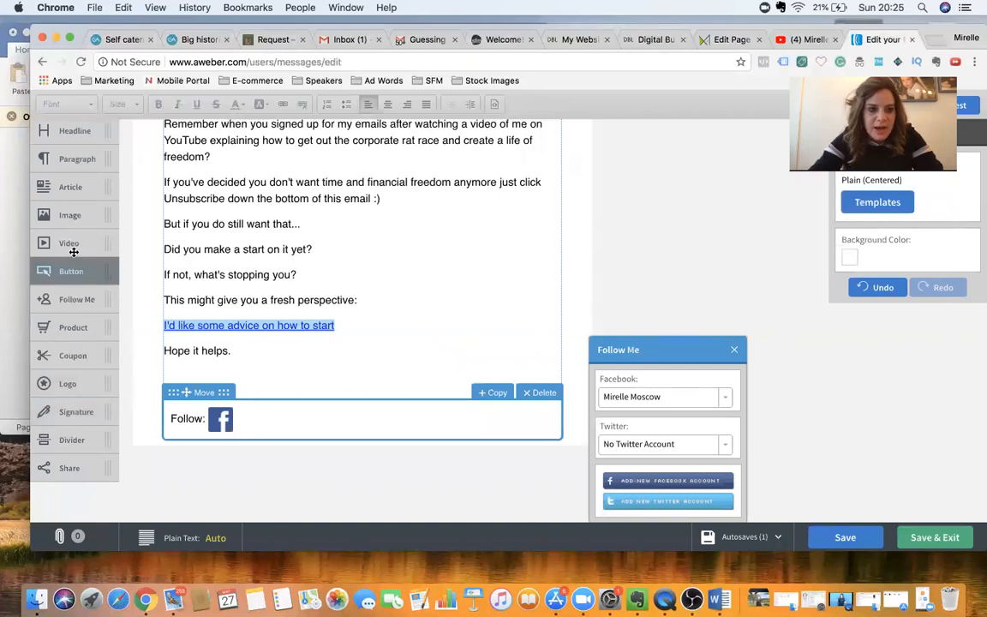
pyautogui.moveTo(77, 412)
pyautogui.mouseDown()
pyautogui.moveTo(150, 395)
pyautogui.moveTo(219, 446)
pyautogui.moveTo(223, 435)
pyautogui.mouseUp()
# Step: Fill the signature's image placeholder with the portrait photo from the account's own uploaded images
pyautogui.click(204, 473)
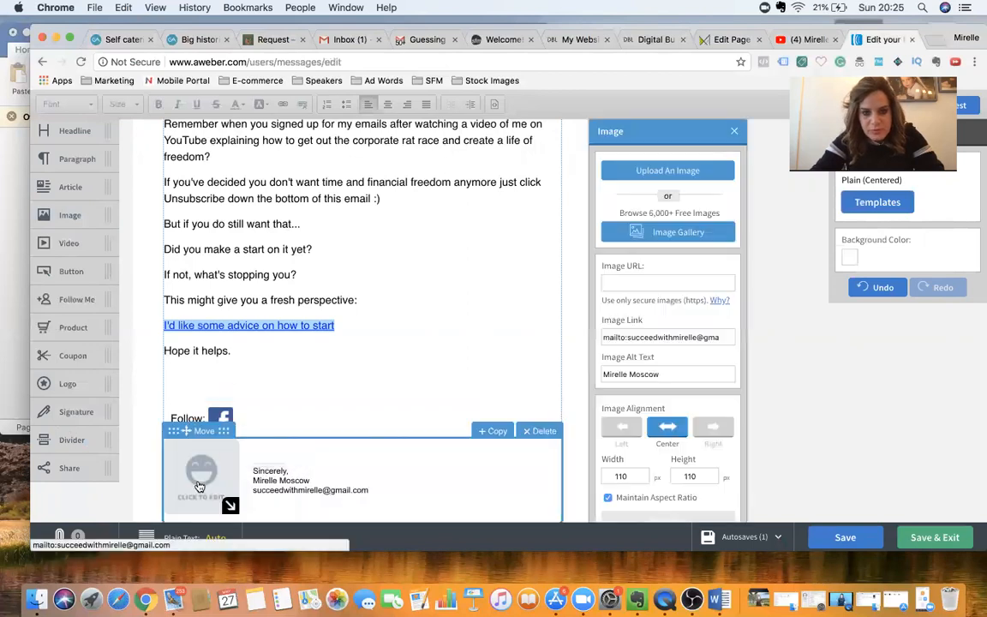
pyautogui.click(652, 234)
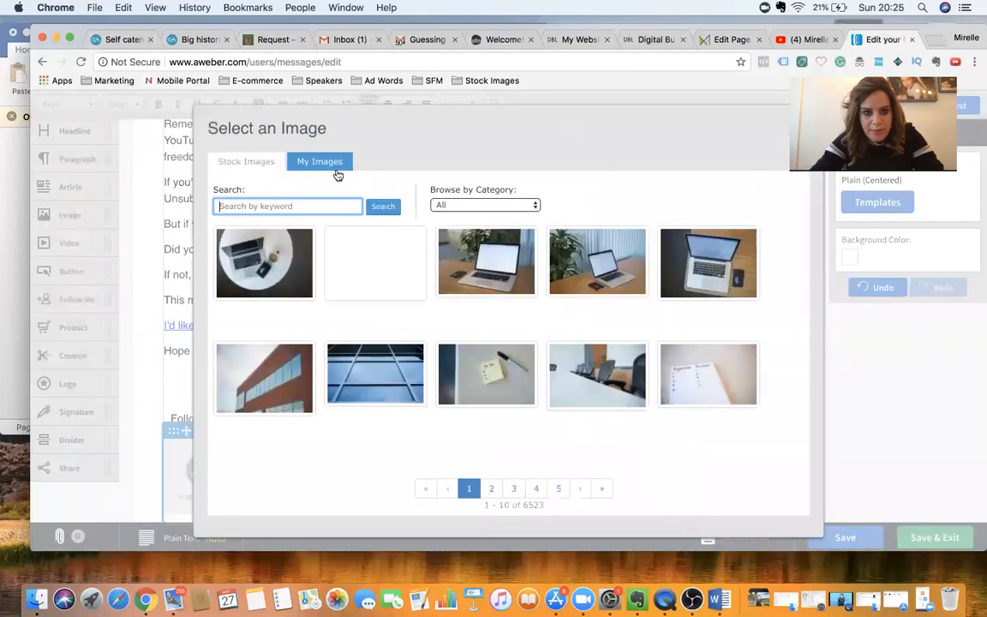
pyautogui.click(320, 161)
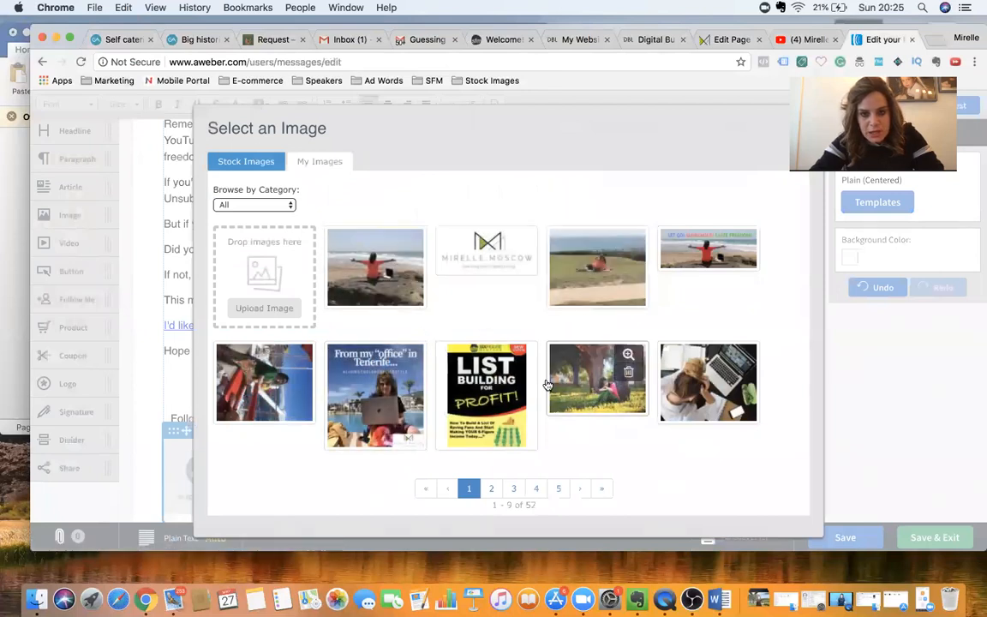
pyautogui.click(533, 487)
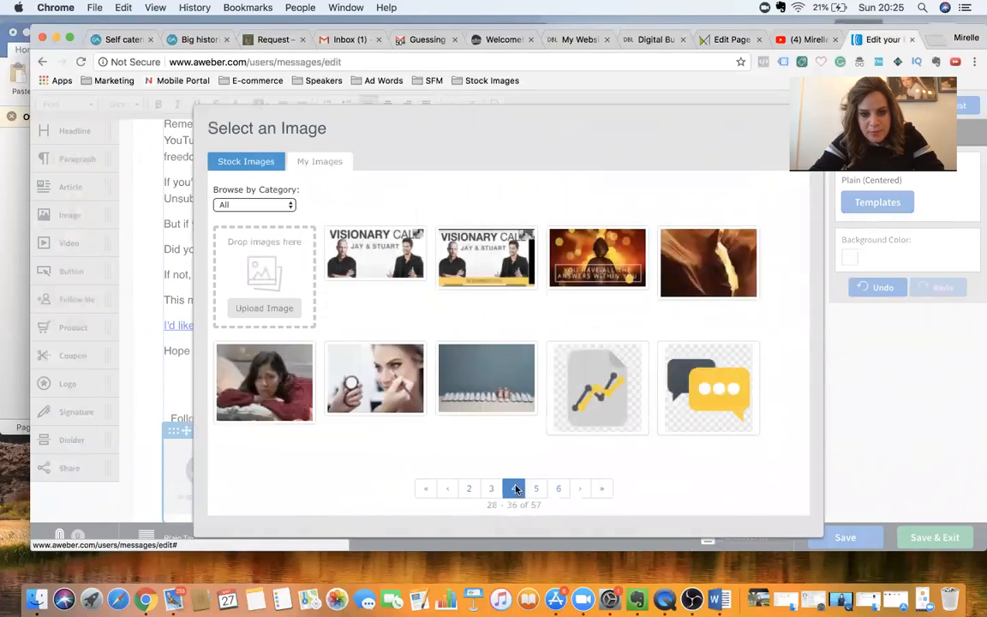
pyautogui.click(493, 489)
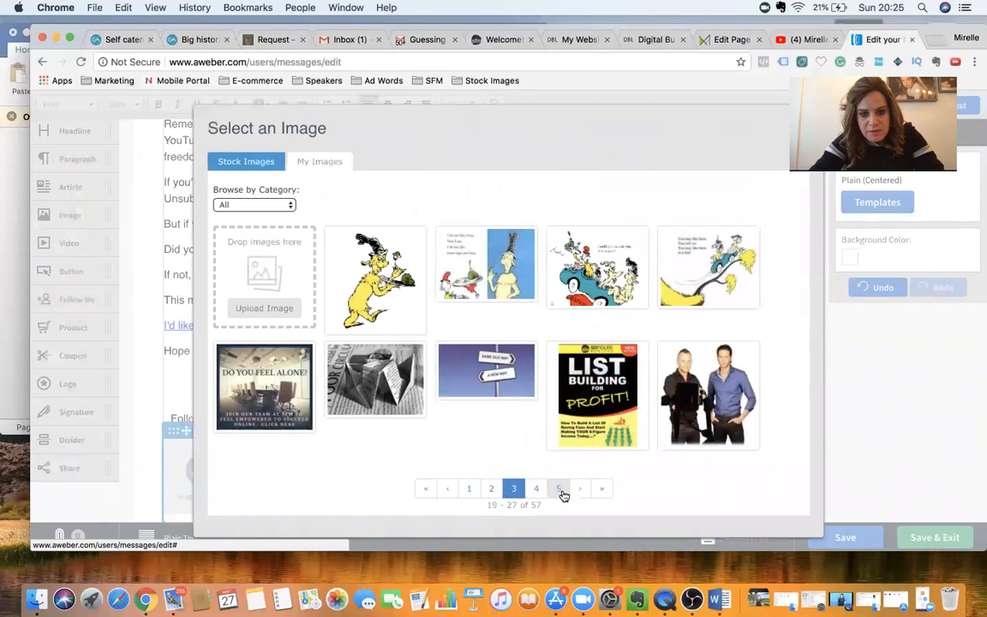
pyautogui.click(563, 495)
pyautogui.click(483, 392)
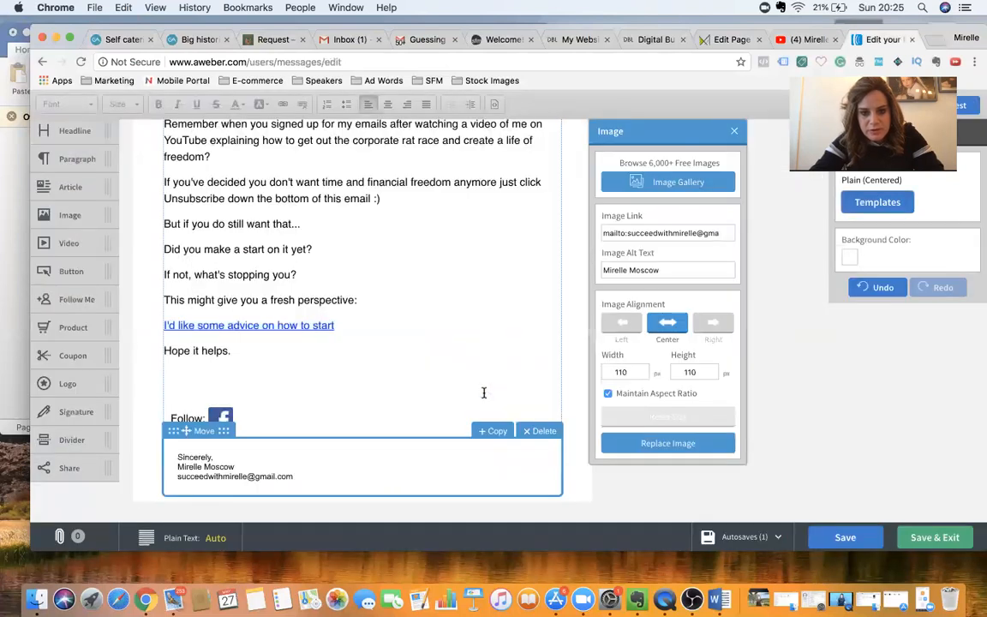
pyautogui.scroll(-1, 386, 463)
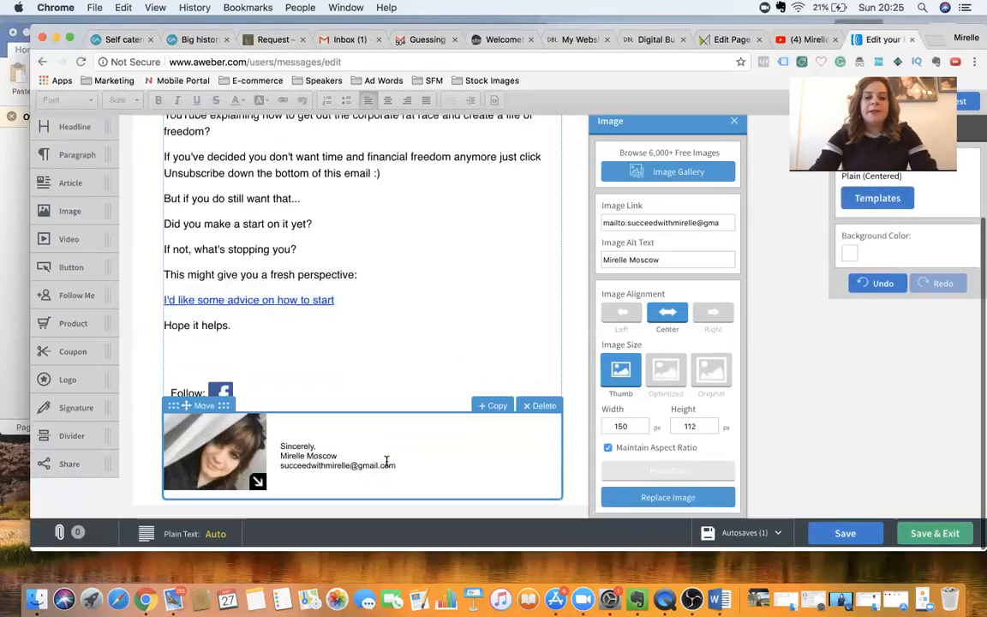
# Step: Switch to Evernote, look through the Learn. Teach. Do notes for the signature text, and open the Screen shots notebook
pyautogui.click(637, 600)
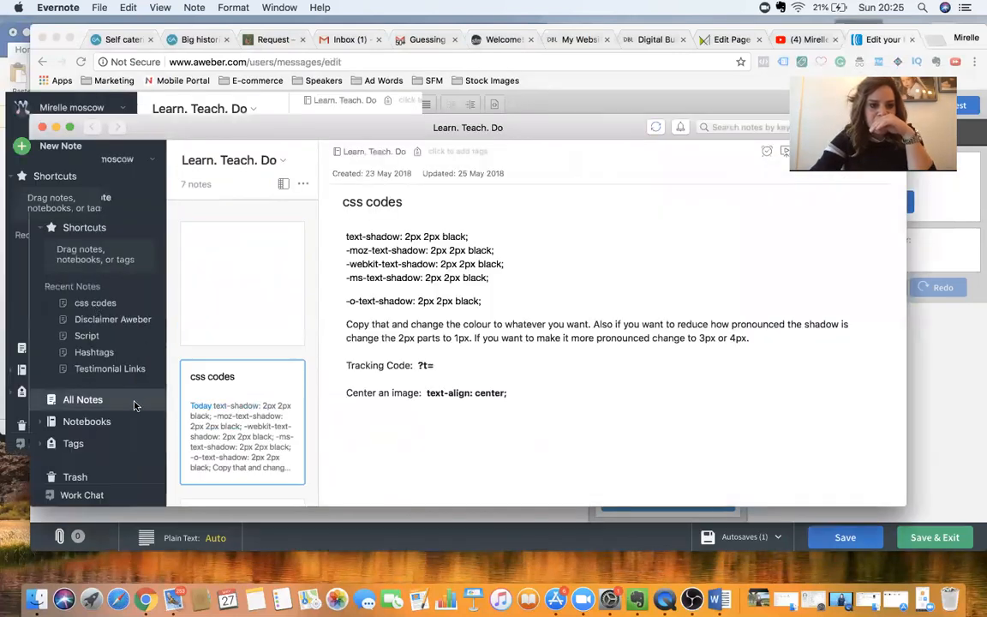
pyautogui.scroll(-10, 265, 390)
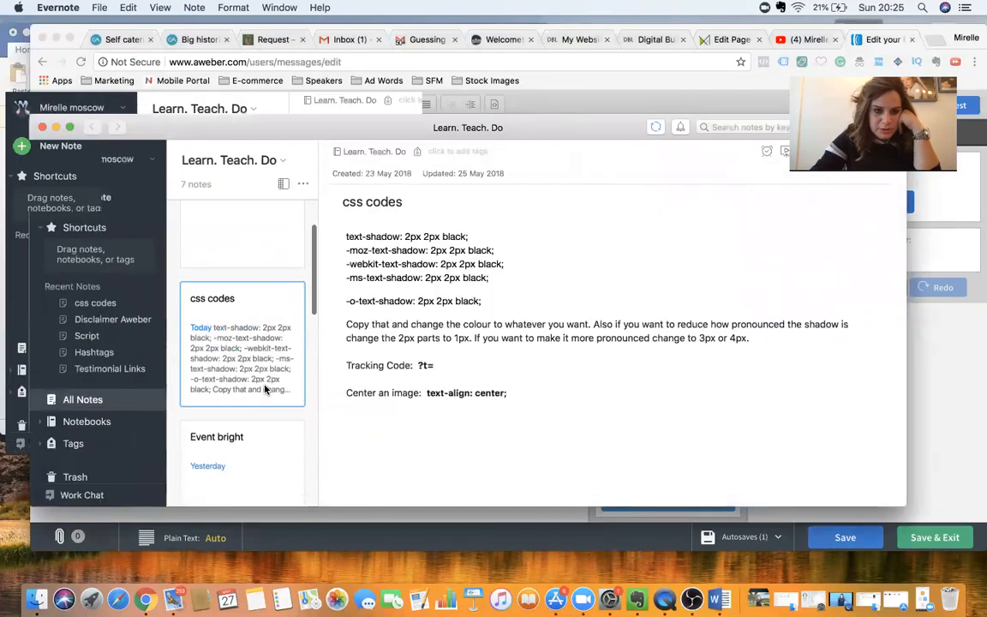
pyautogui.scroll(-5, 265, 390)
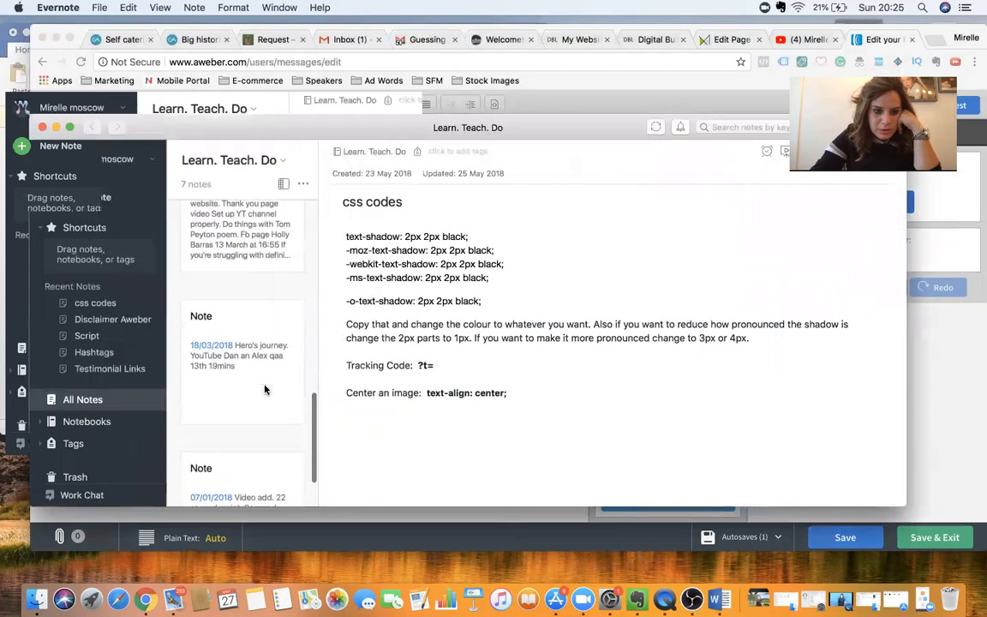
pyautogui.scroll(15, 264, 389)
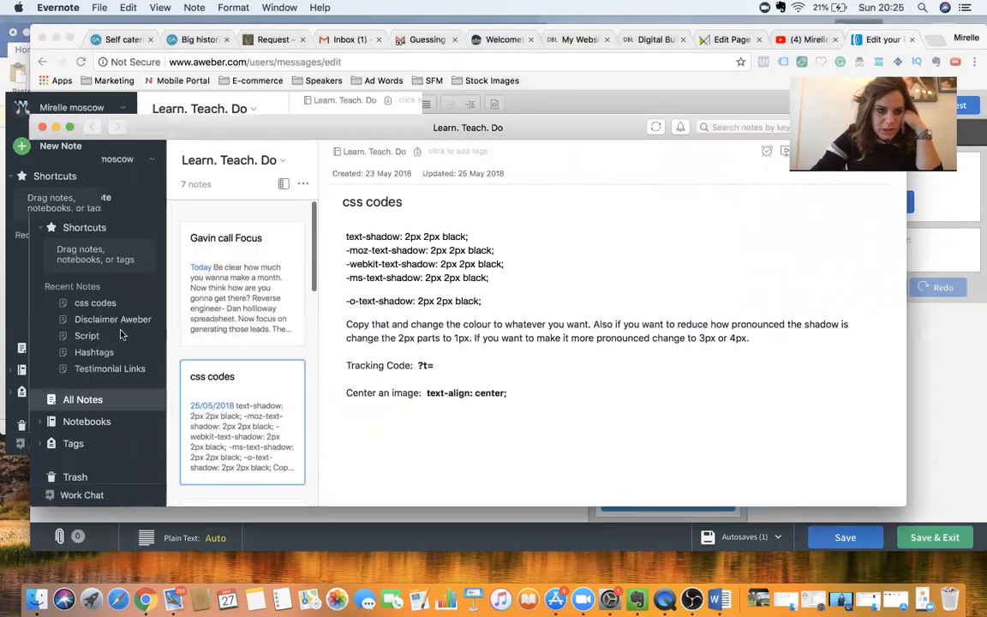
pyautogui.click(273, 162)
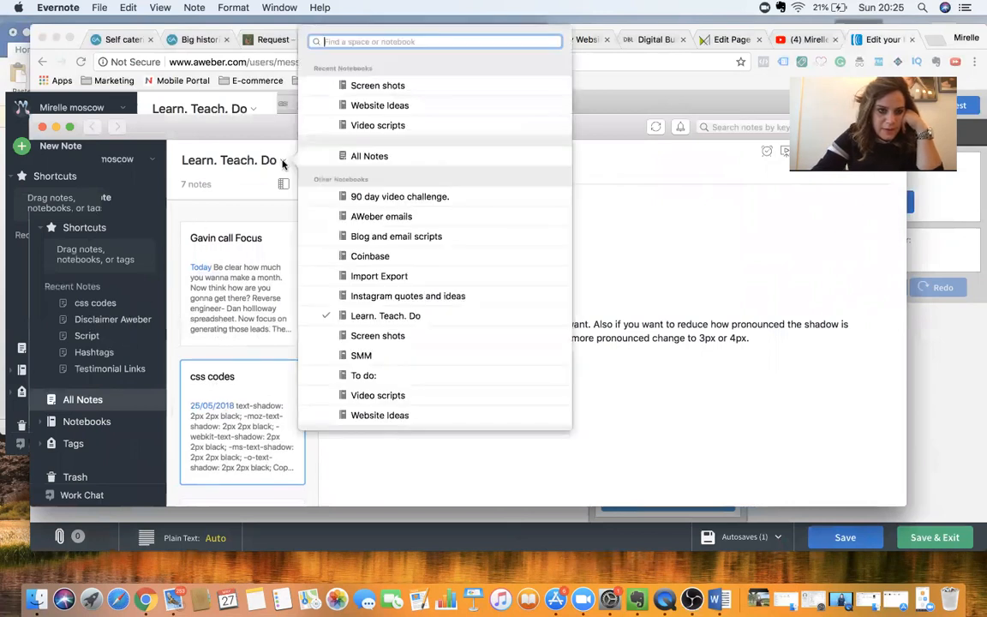
pyautogui.click(399, 86)
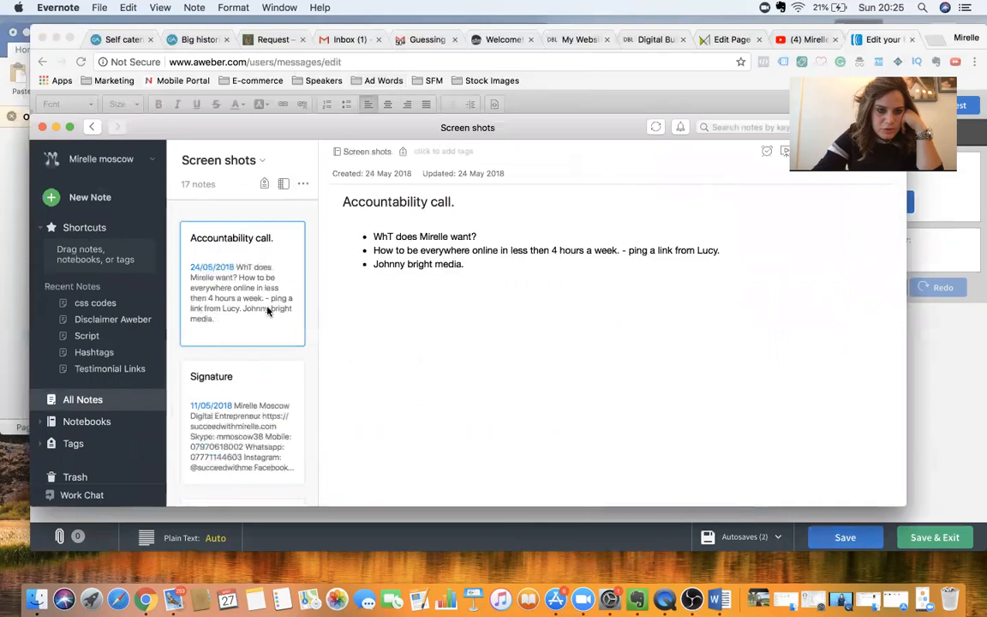
# Step: Open the Signature note and copy its whole block of contact details
pyautogui.scroll(-3, 258, 340)
pyautogui.click(259, 340)
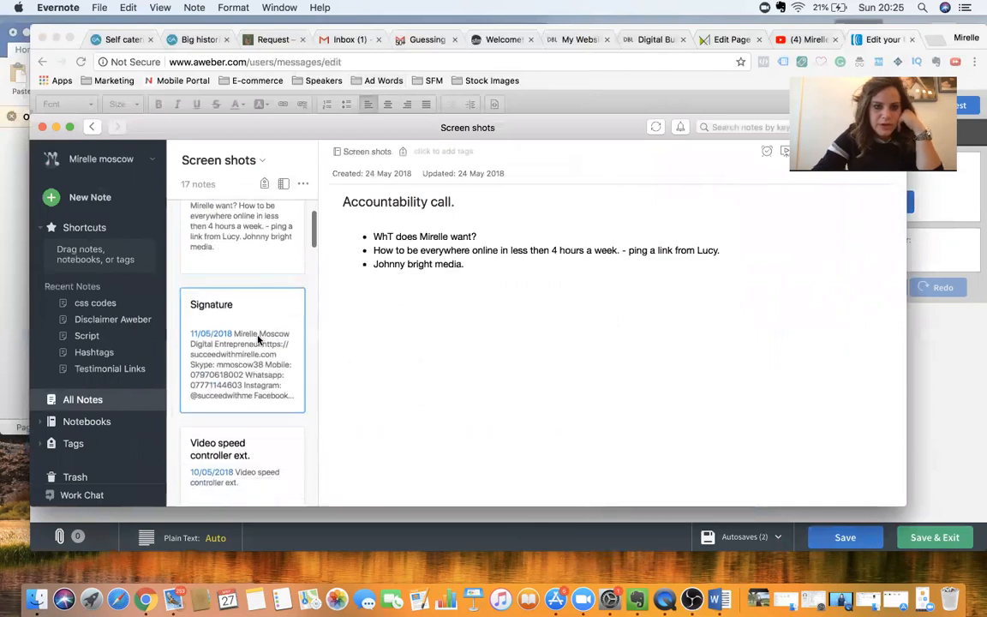
pyautogui.moveTo(526, 360)
pyautogui.mouseDown()
pyautogui.moveTo(359, 299)
pyautogui.moveTo(349, 236)
pyautogui.moveTo(302, 190)
pyautogui.mouseUp()
pyautogui.press('super+c')
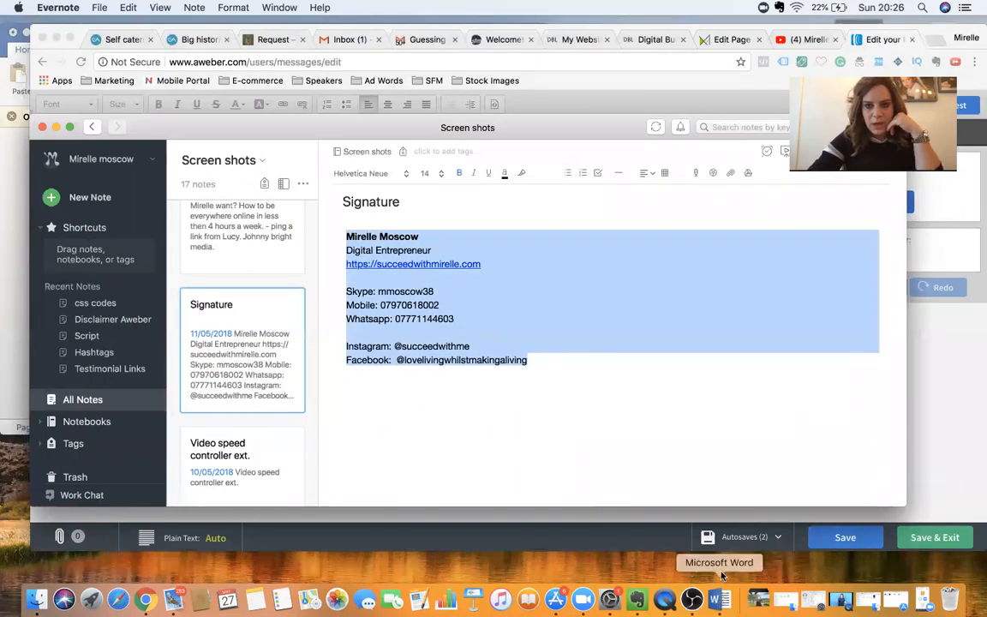
# Step: Switch back to the AWeber email and replace "Sincerely," in the signature with the copied contact details
pyautogui.click(865, 36)
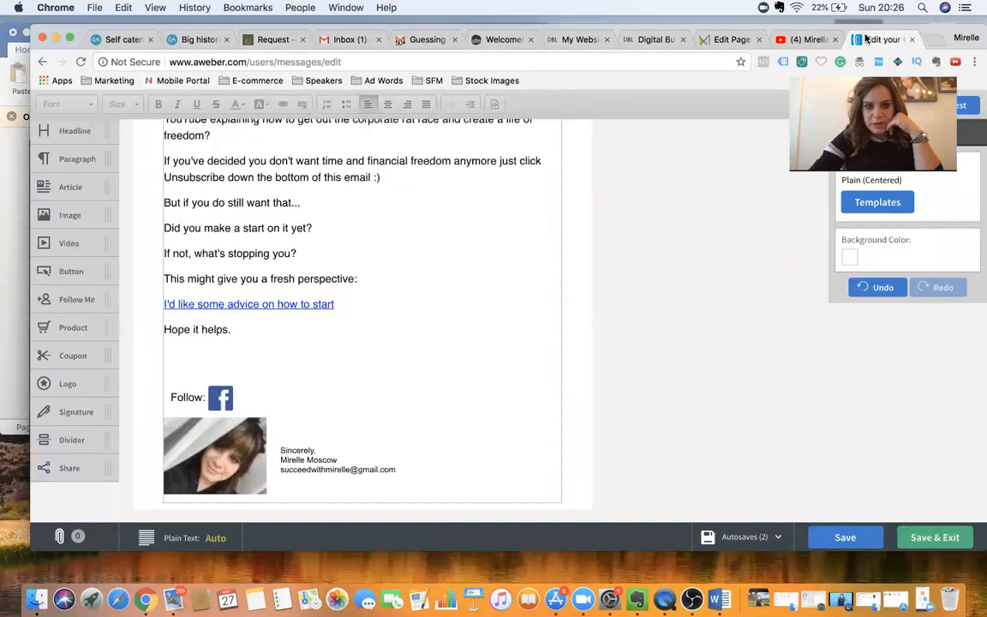
pyautogui.click(302, 448)
pyautogui.moveTo(303, 448); pyautogui.dragTo(319, 447)
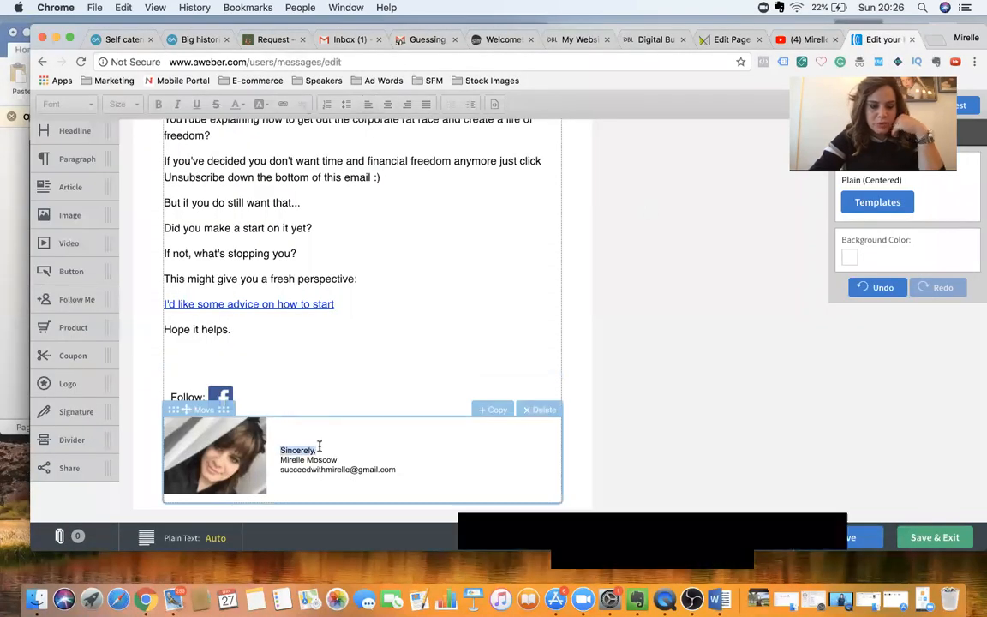
pyautogui.press('super+v')
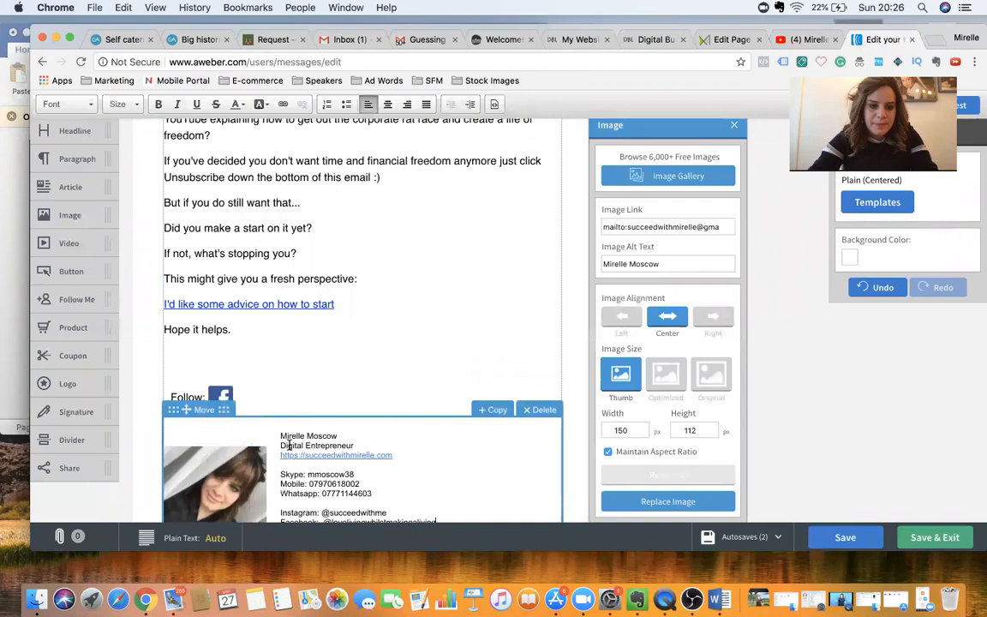
# Step: Make the "Digital Entrepreneur" line in the signature bold
pyautogui.moveTo(280, 445); pyautogui.dragTo(358, 444)
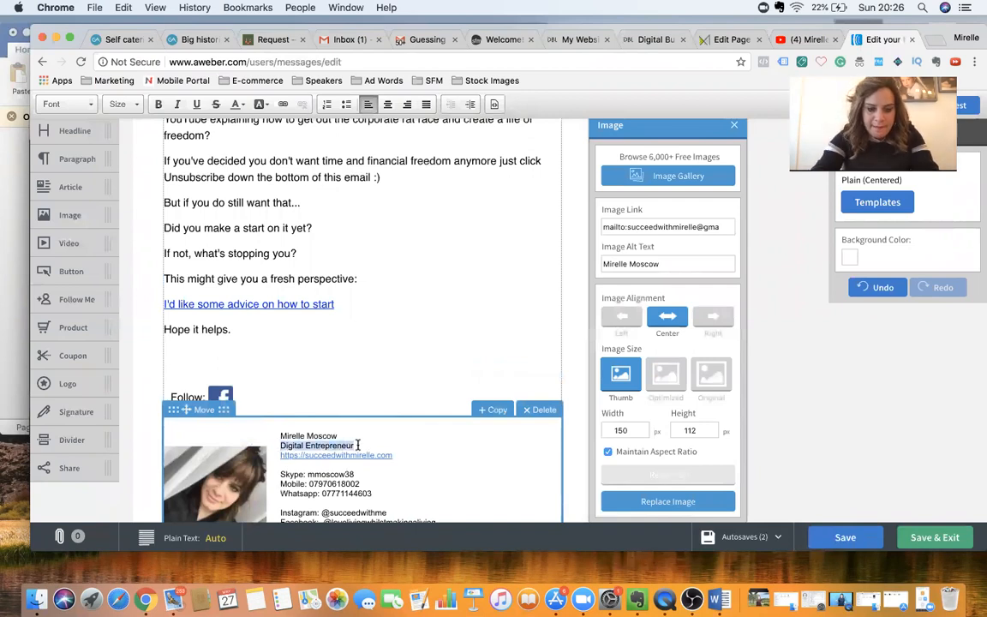
pyautogui.press('super+b')
pyautogui.click(420, 474)
# Step: Delete the Whatsapp line, the e-mail line and the repeated name at the end of the signature
pyautogui.scroll(-3, 421, 475)
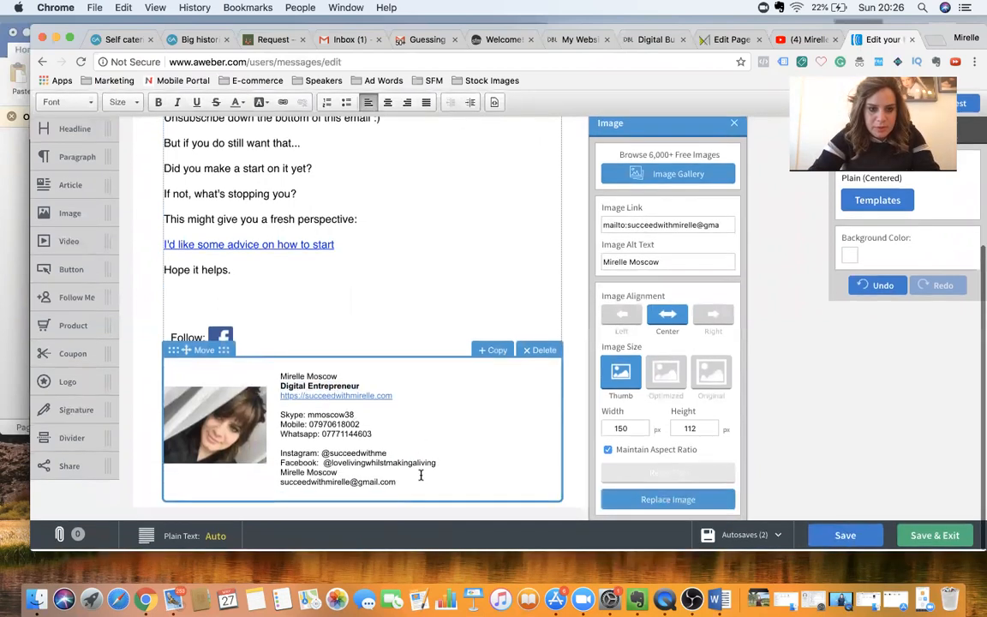
pyautogui.moveTo(375, 435); pyautogui.dragTo(250, 435)
pyautogui.press('BackSpace')
pyautogui.moveTo(396, 483); pyautogui.dragTo(278, 483)
pyautogui.press('BackSpace')
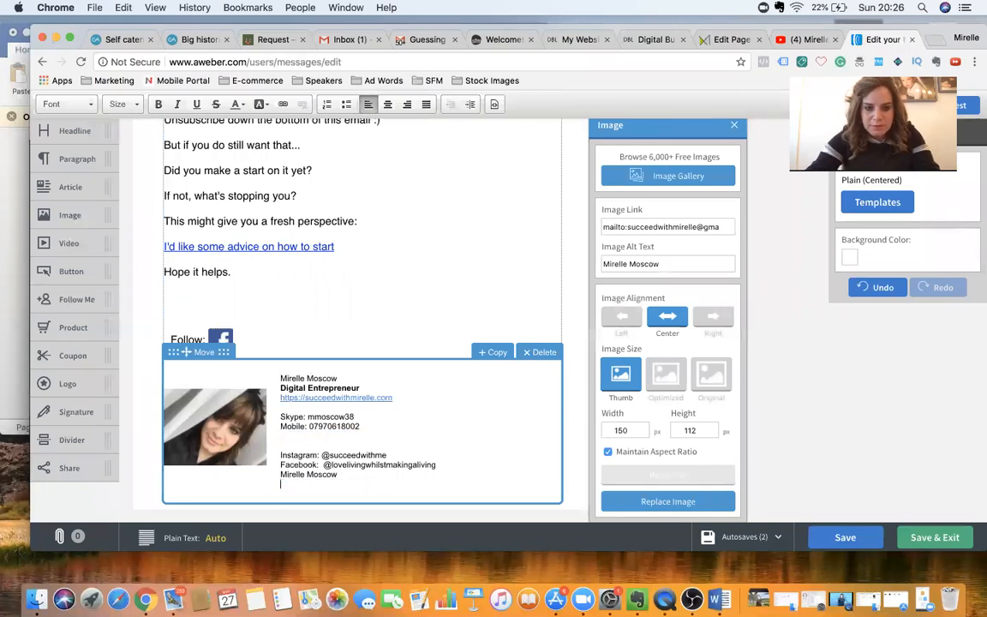
pyautogui.tripleClick(295, 476)
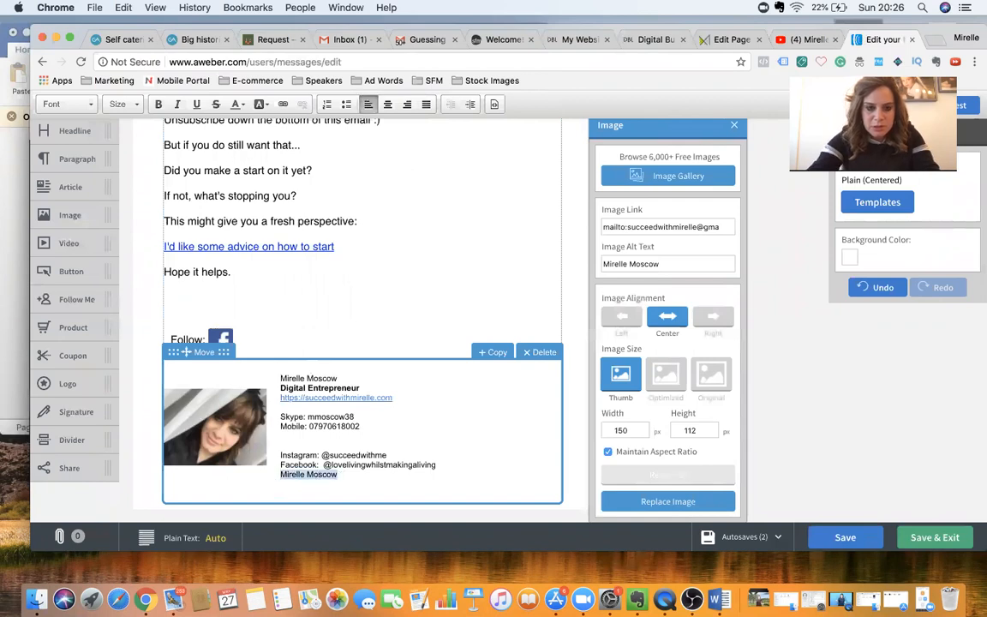
pyautogui.press('BackSpace')
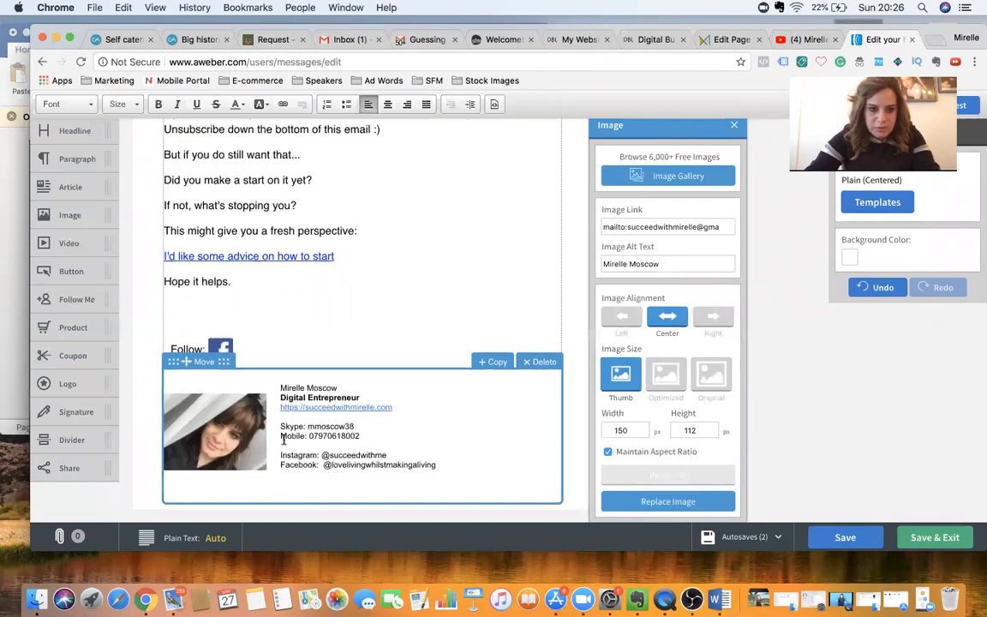
# Step: Enlarge the signature's portrait photo proportionally to about 180 × 134 px
pyautogui.click(258, 461)
pyautogui.moveTo(258, 461); pyautogui.dragTo(288, 480)
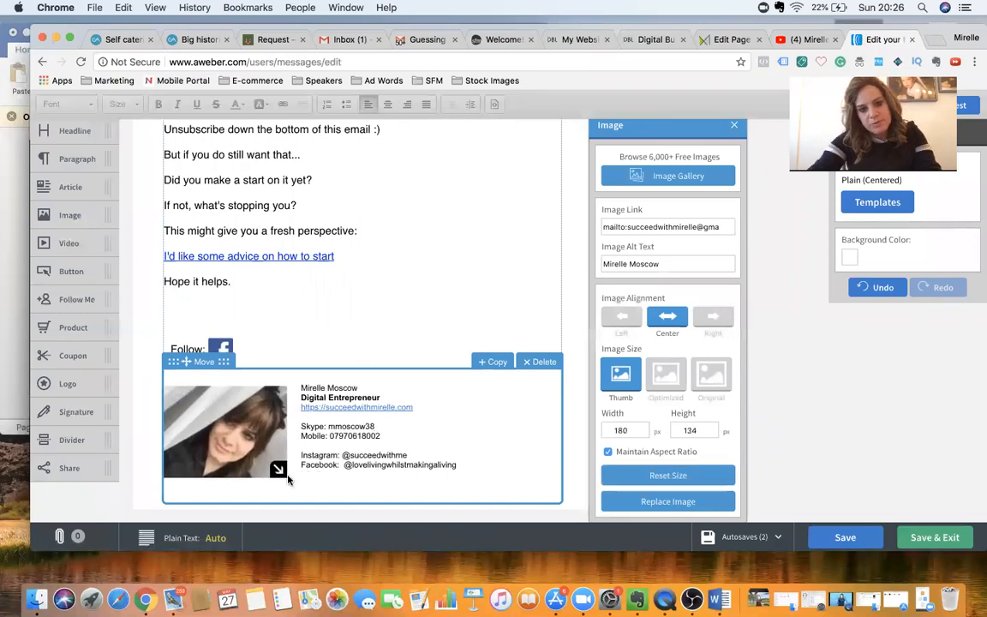
pyautogui.scroll(-1, 414, 457)
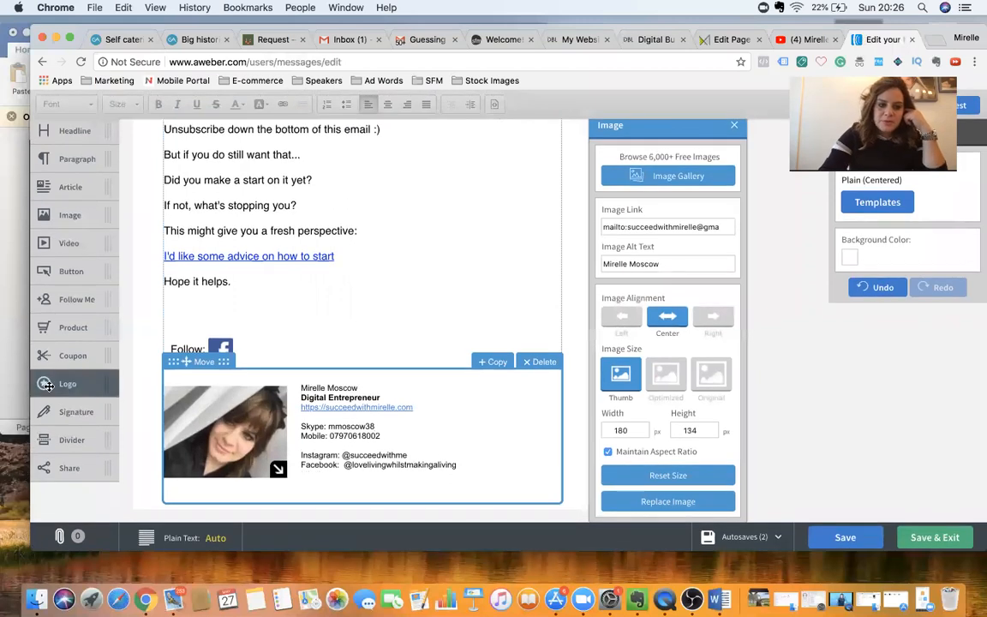
# Step: Add a Logo element below the signature and replace its picture with the green-and-black M logo from the image gallery
pyautogui.moveTo(47, 384); pyautogui.dragTo(215, 497)
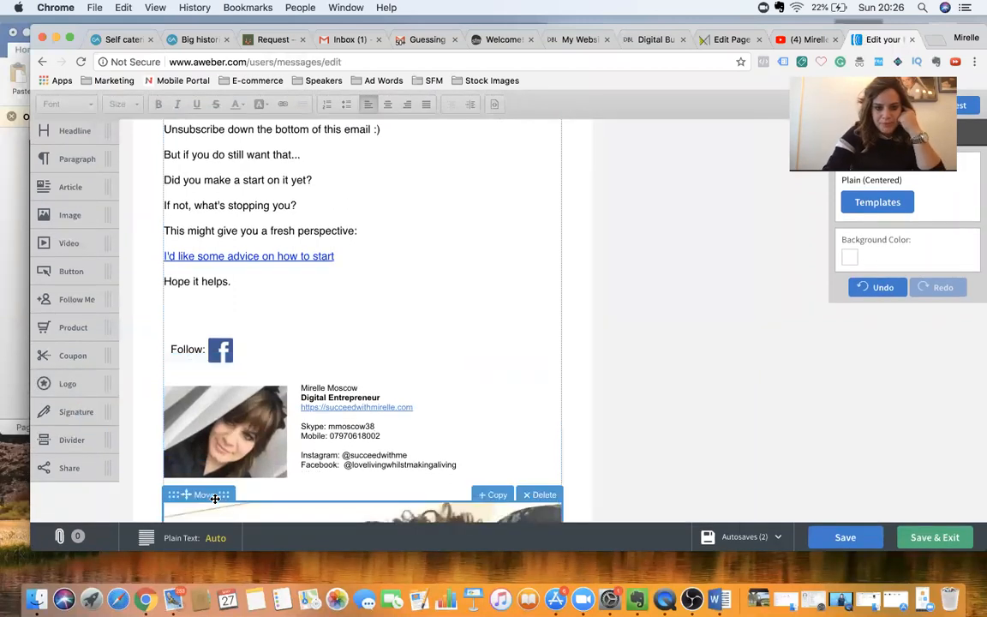
pyautogui.click(283, 518)
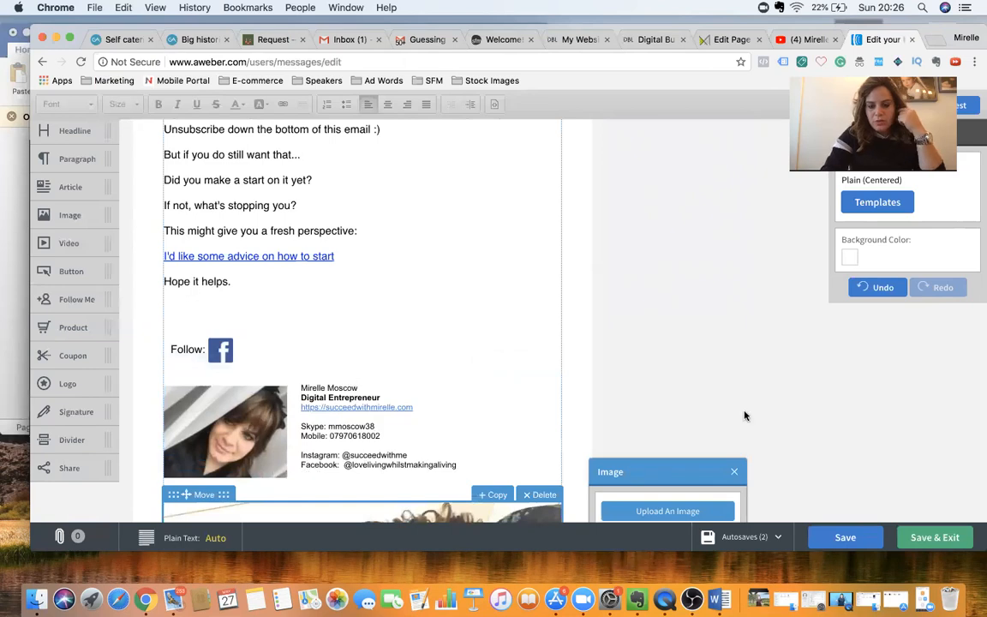
pyautogui.scroll(-5, 745, 414)
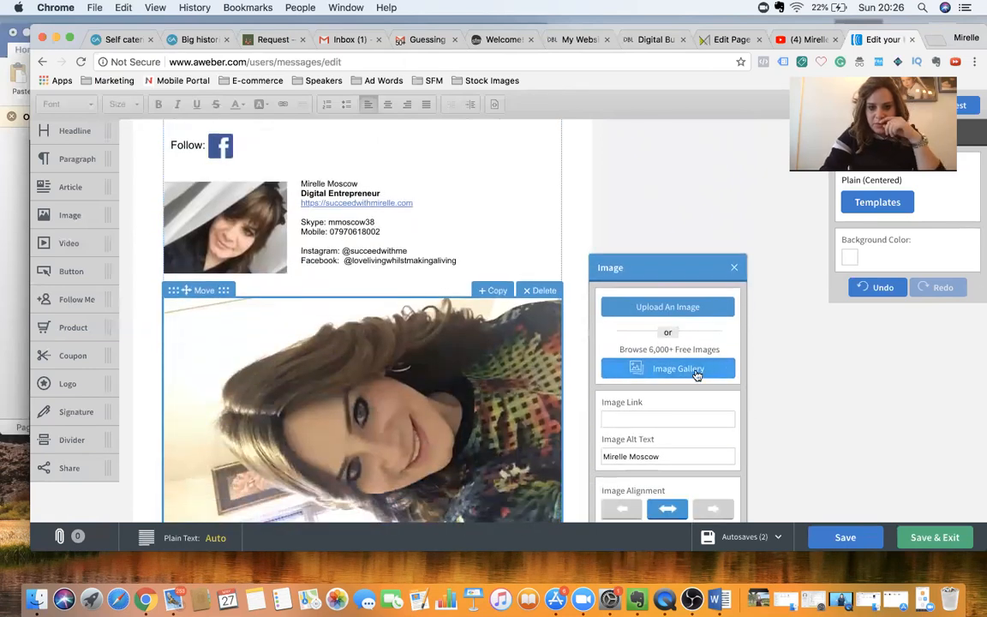
pyautogui.click(683, 375)
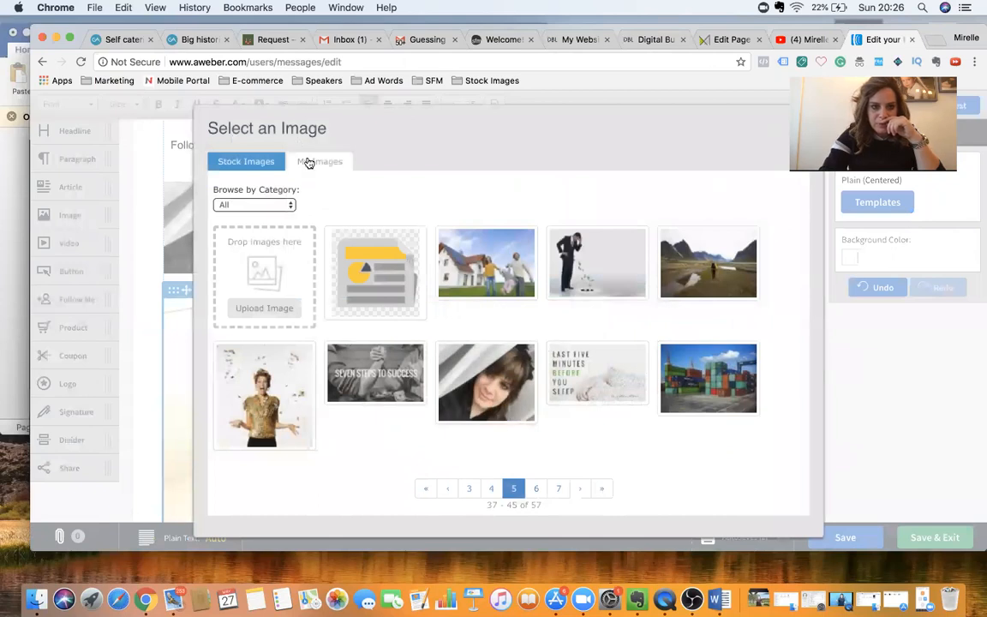
pyautogui.click(428, 495)
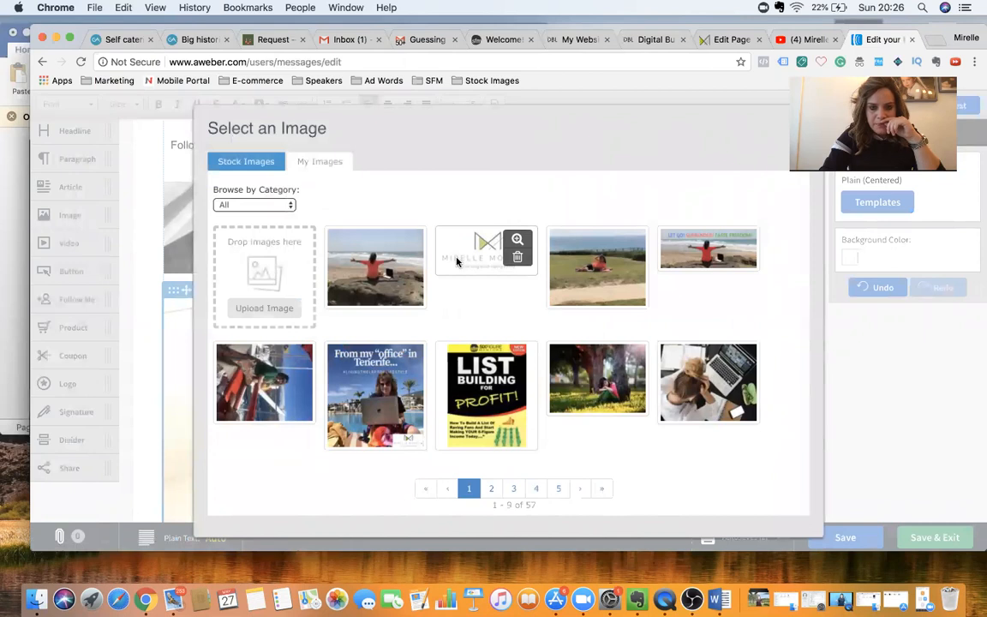
pyautogui.click(457, 261)
pyautogui.moveTo(553, 457); pyautogui.dragTo(455, 399)
pyautogui.click(629, 369)
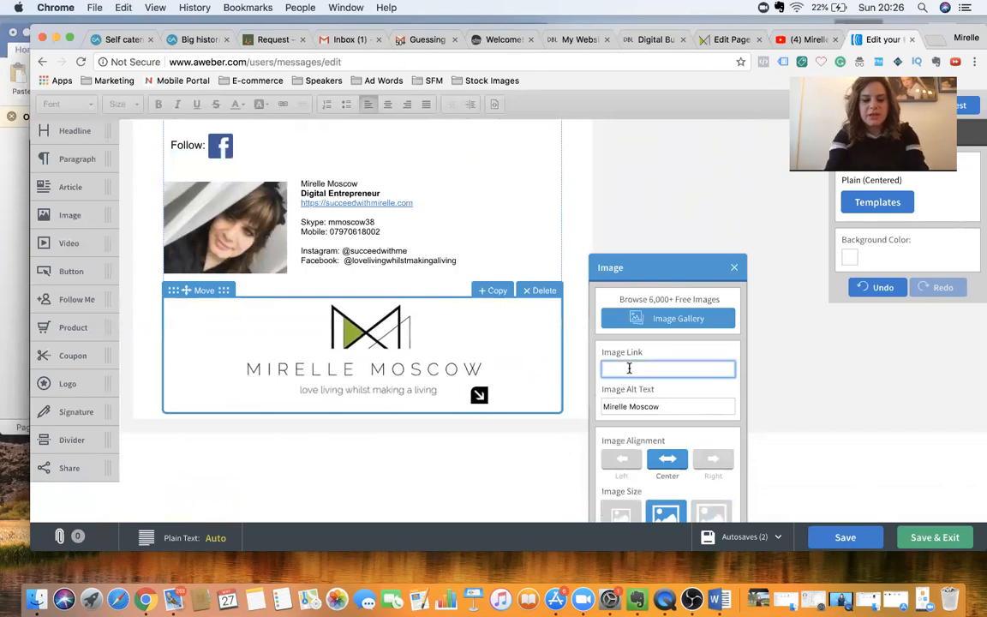
pyautogui.write('s://succeedwithmirelle.com')
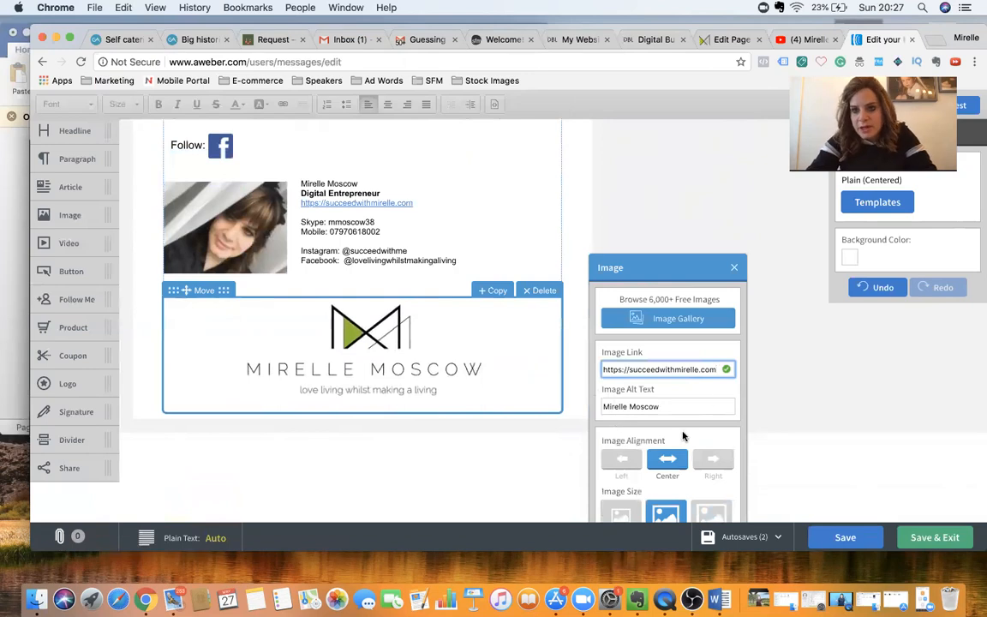
# Step: Review the whole email from the greeting down to the Follow Me element, signature and logo
pyautogui.scroll(-3, 683, 436)
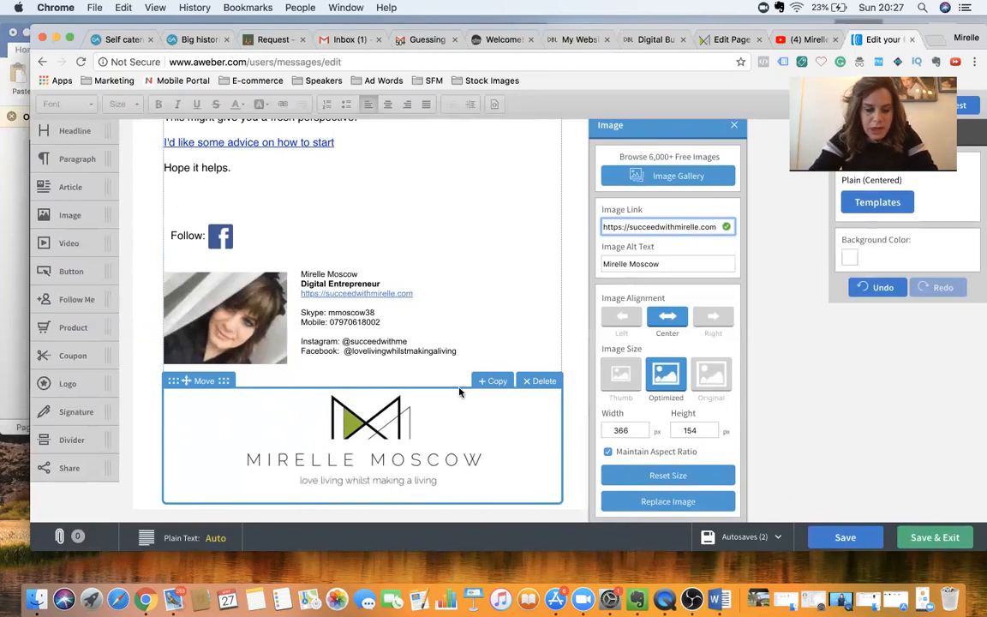
pyautogui.scroll(8, 510, 289)
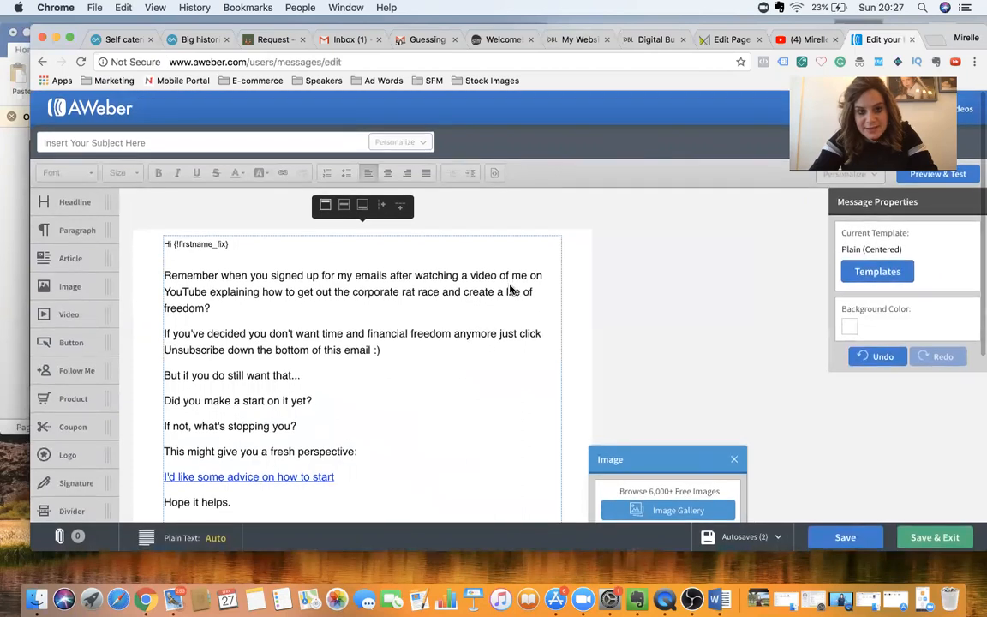
pyautogui.scroll(-8, 510, 290)
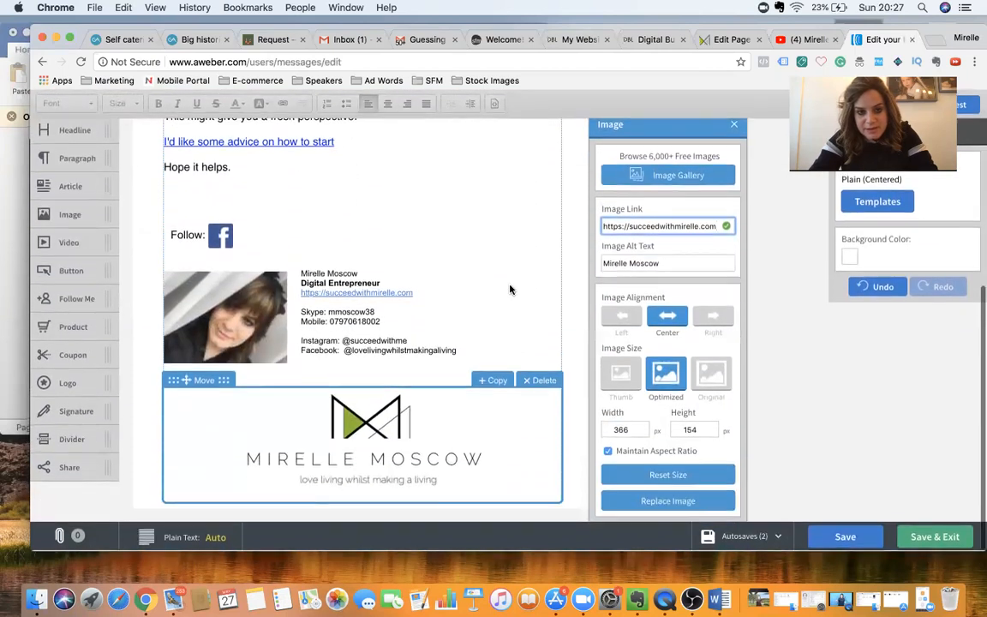
pyautogui.scroll(4, 510, 290)
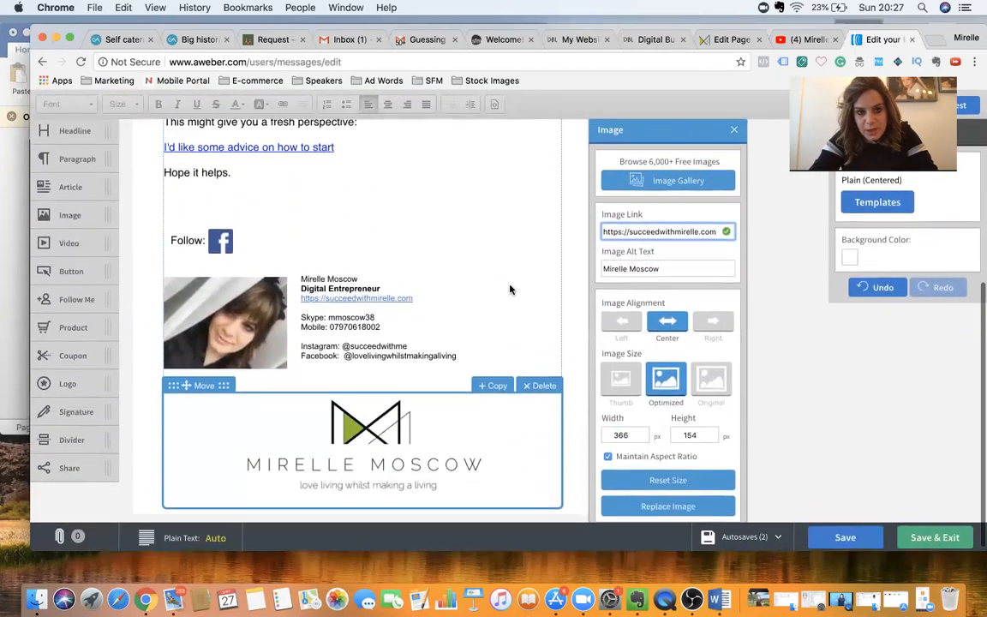
pyautogui.scroll(2, 509, 290)
pyautogui.scroll(-5, 509, 290)
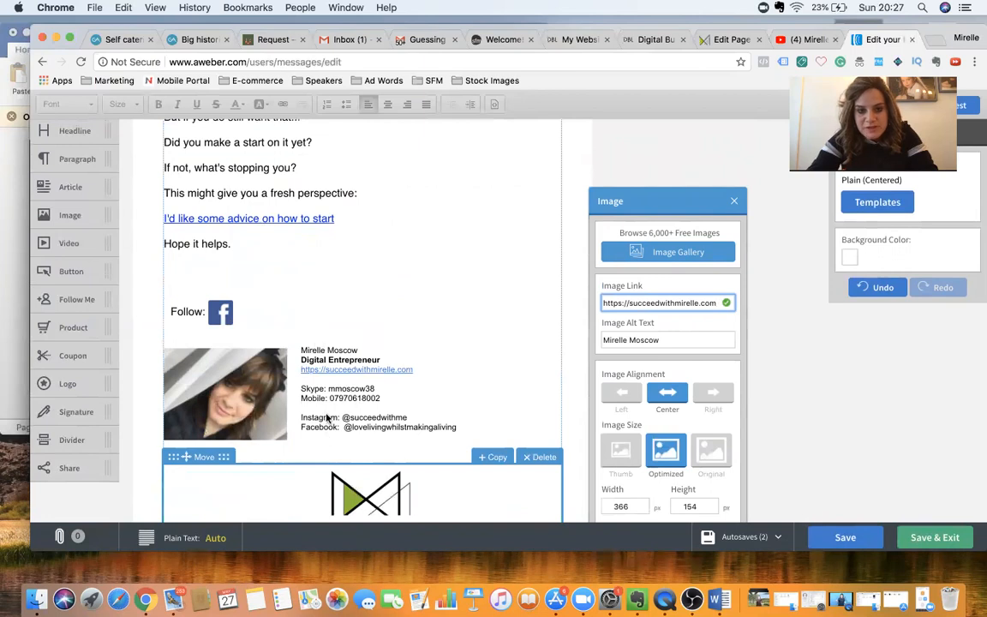
pyautogui.scroll(-3, 327, 417)
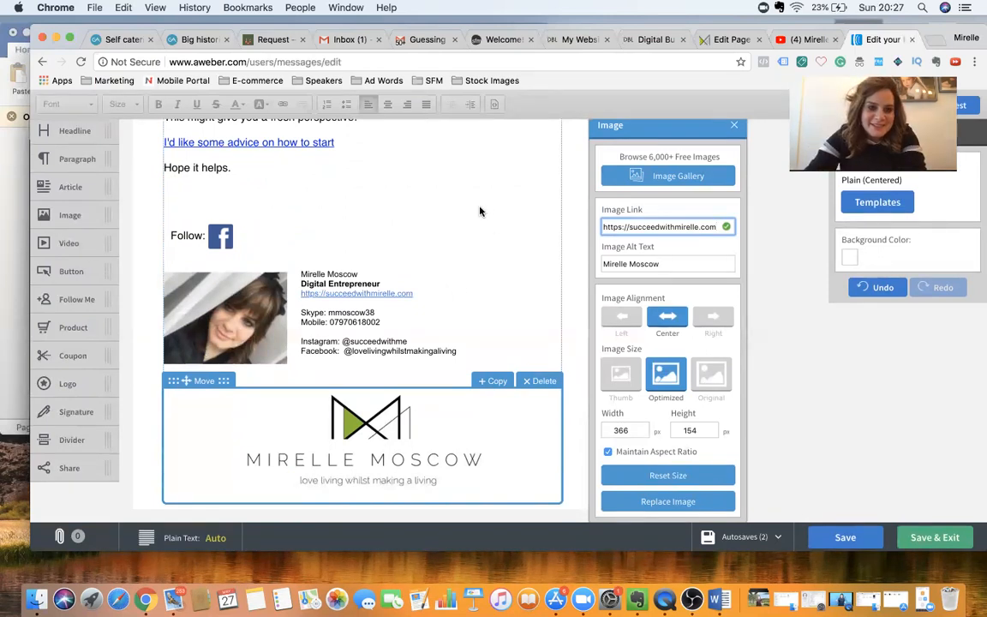
pyautogui.scroll(7, 480, 210)
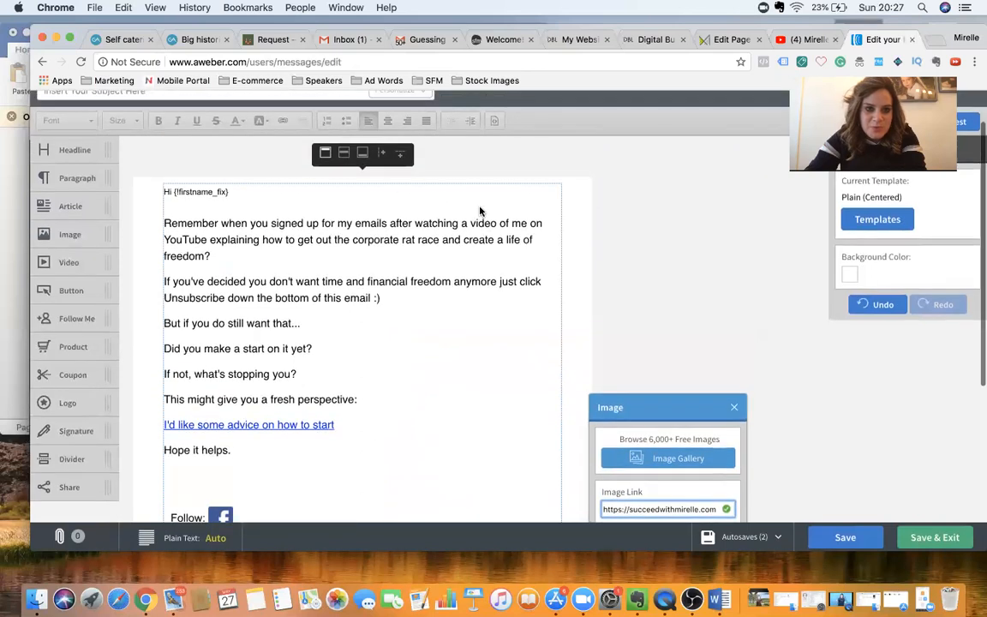
pyautogui.scroll(-5, 481, 210)
pyautogui.scroll(-1, 480, 210)
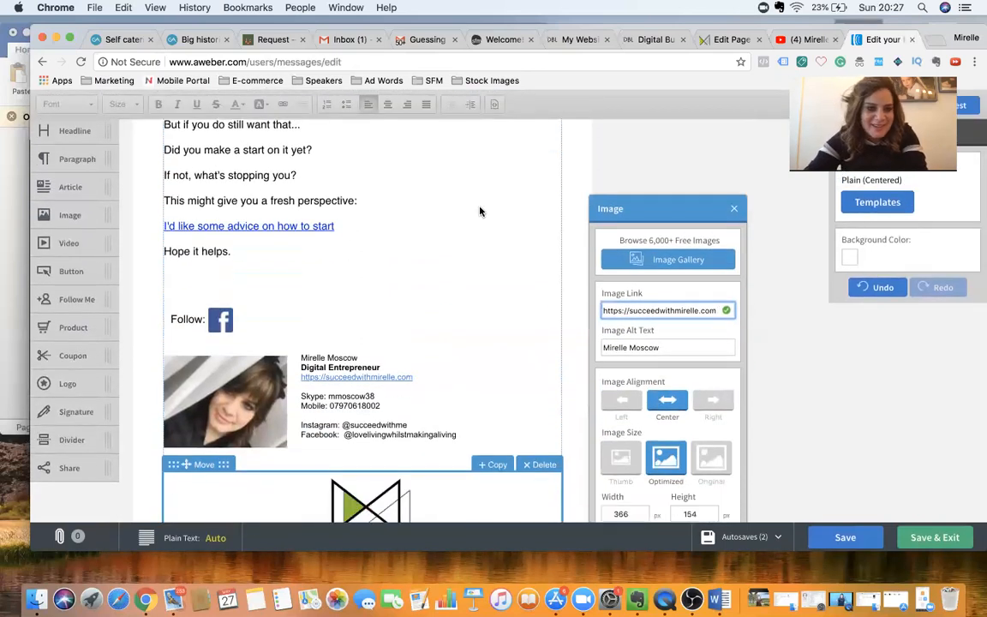
pyautogui.scroll(5, 481, 211)
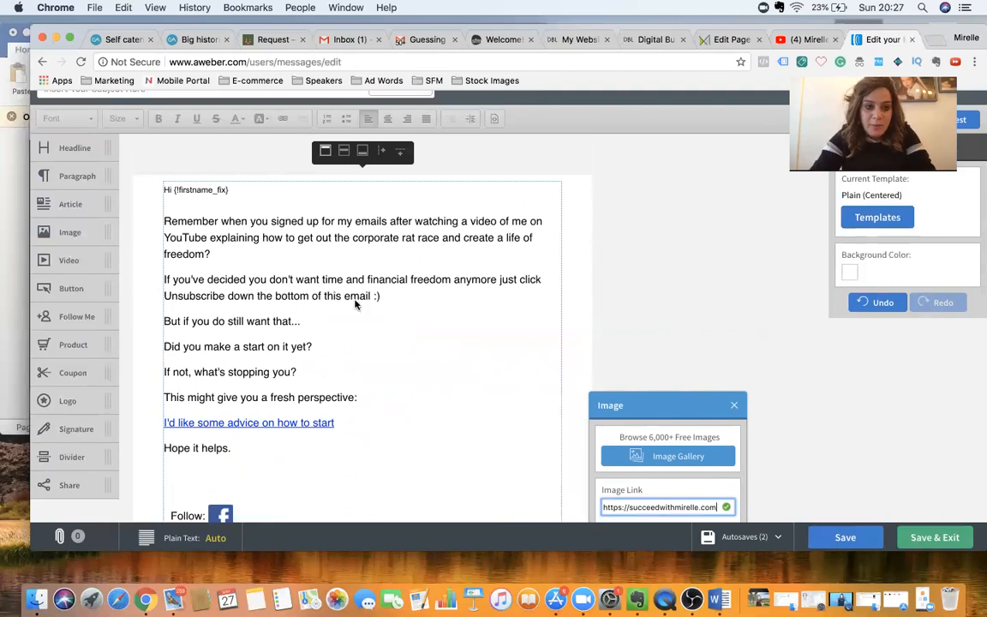
pyautogui.scroll(-5, 356, 304)
# Step: Insert an Image element below "Hope it helps." and fill it with the gallery photo of the woman lying on the seaside lawn
pyautogui.scroll(4, 355, 306)
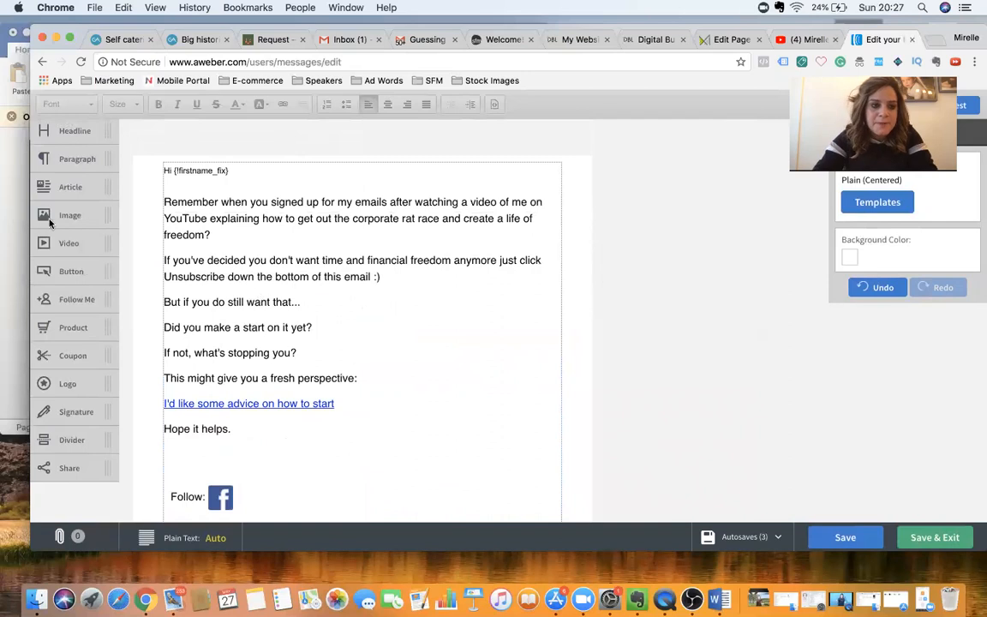
pyautogui.moveTo(58, 218); pyautogui.dragTo(176, 359)
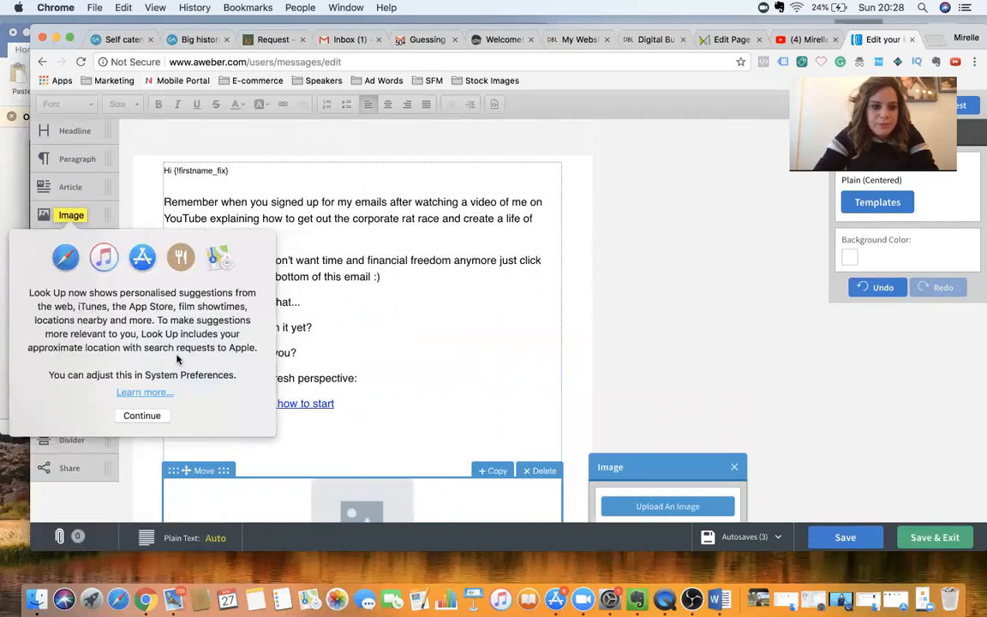
pyautogui.click(141, 417)
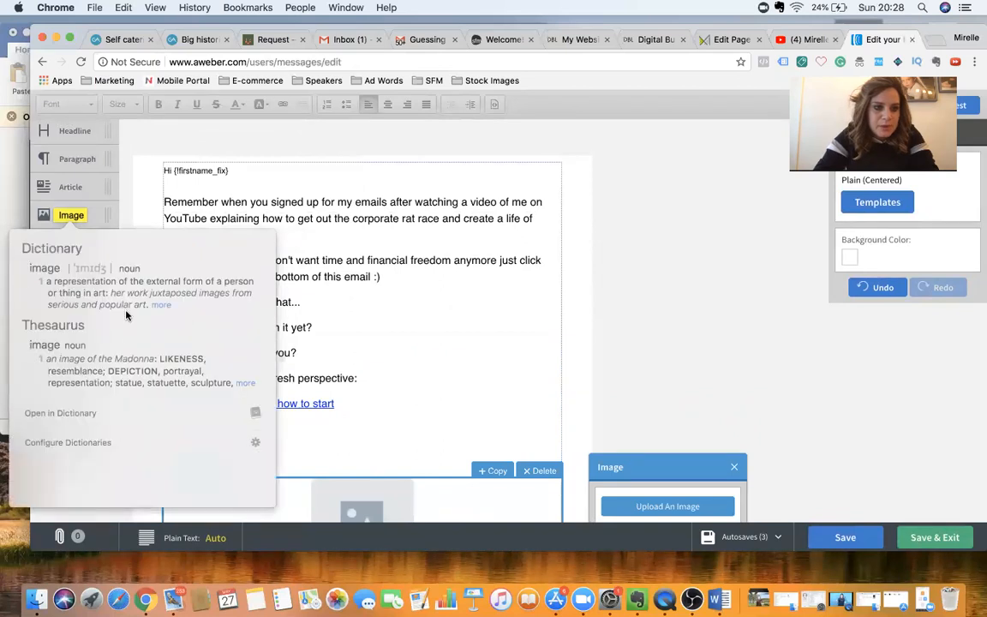
pyautogui.click(135, 218)
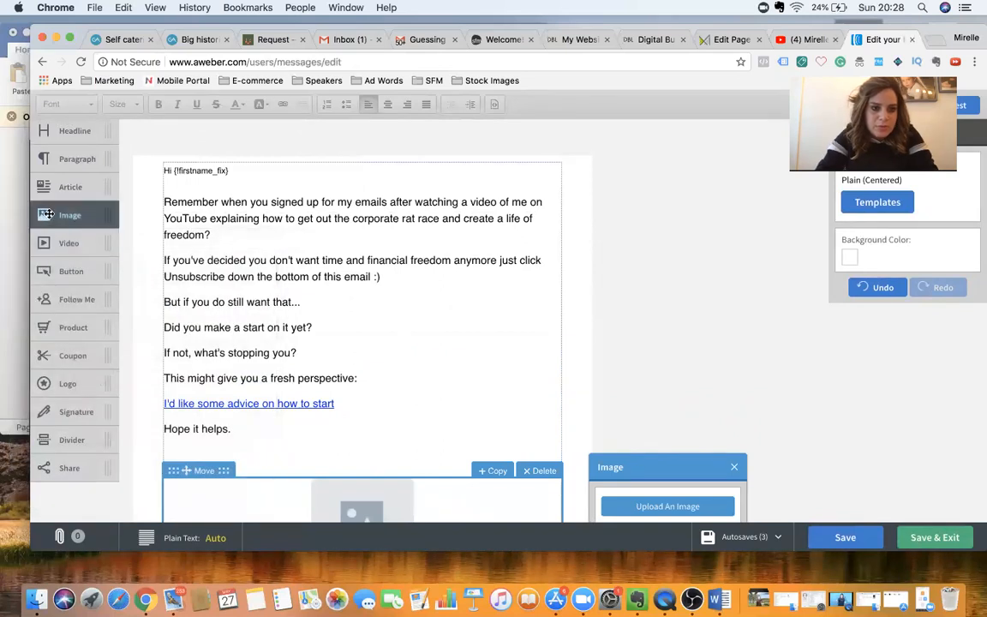
pyautogui.scroll(-5, 423, 392)
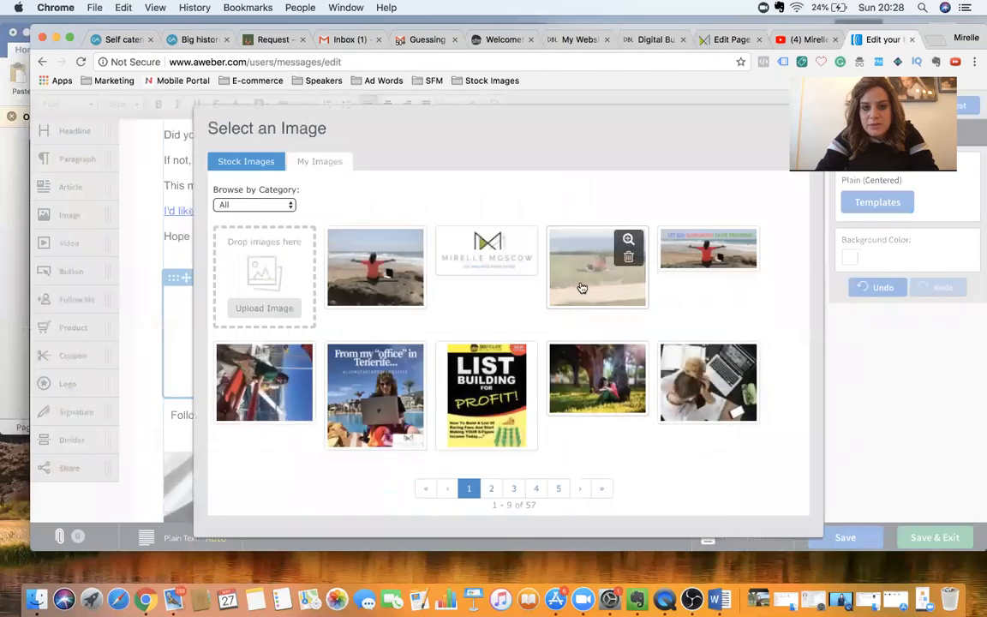
pyautogui.click(582, 288)
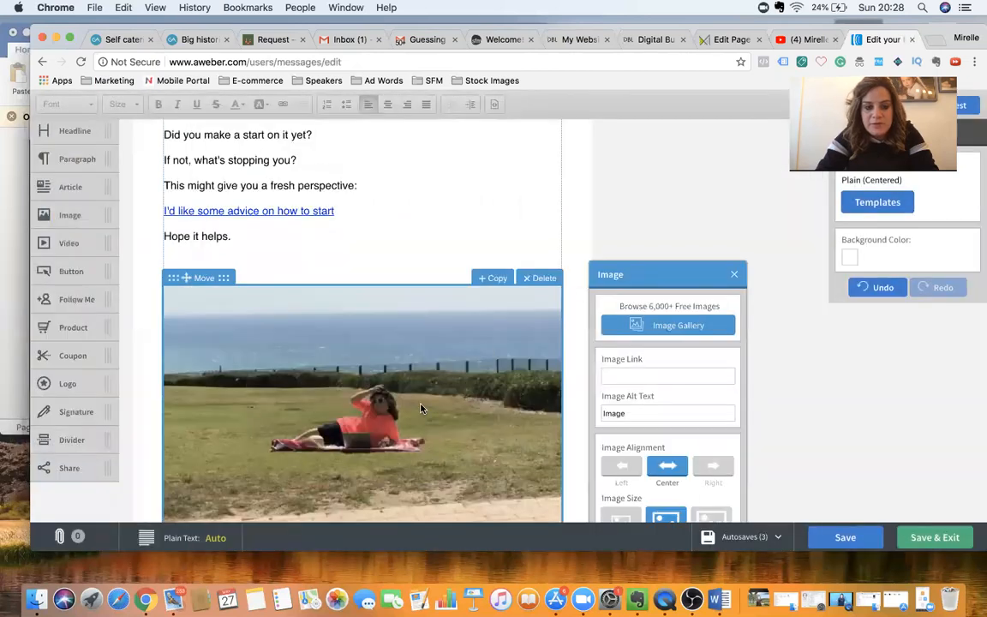
# Step: Copy the email text from "If you've decided you don't want time" through "Hope it helps."
pyautogui.scroll(-5, 421, 411)
pyautogui.scroll(10, 421, 408)
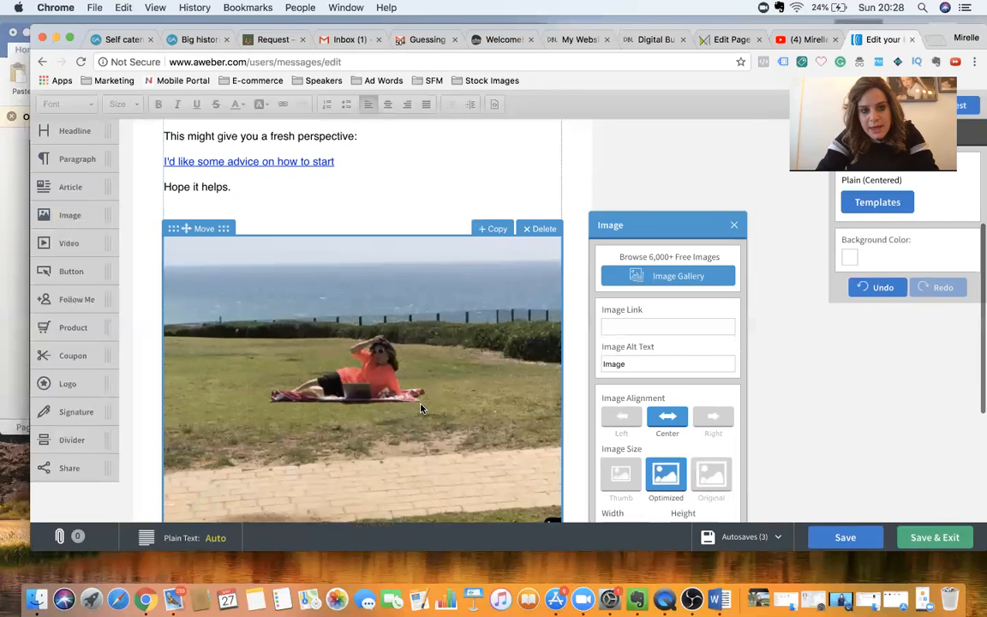
pyautogui.scroll(-2, 420, 408)
pyautogui.scroll(4, 421, 407)
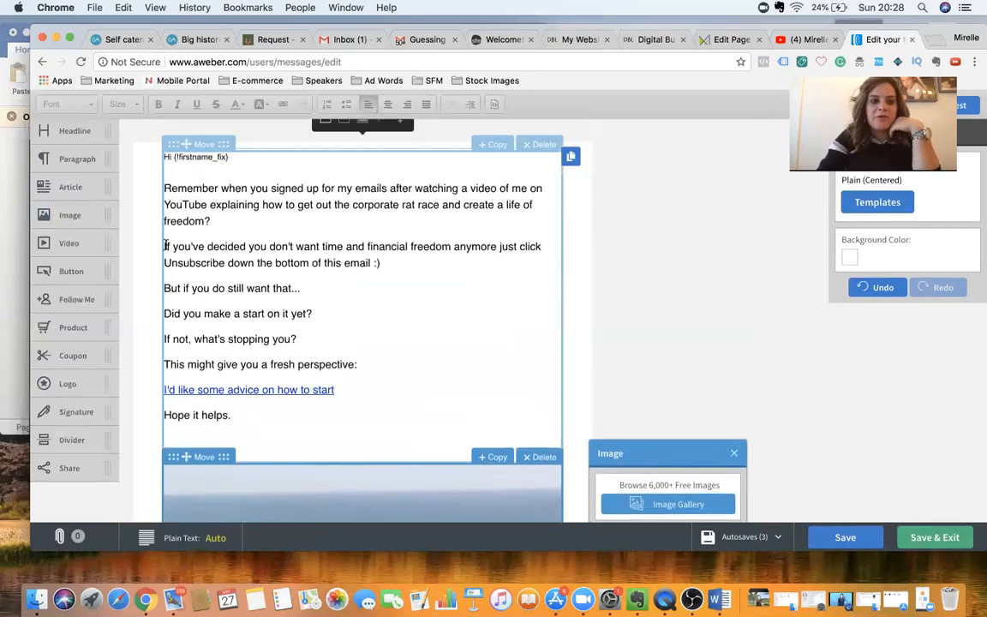
pyautogui.moveTo(165, 245); pyautogui.dragTo(288, 419)
pyautogui.press('super+c')
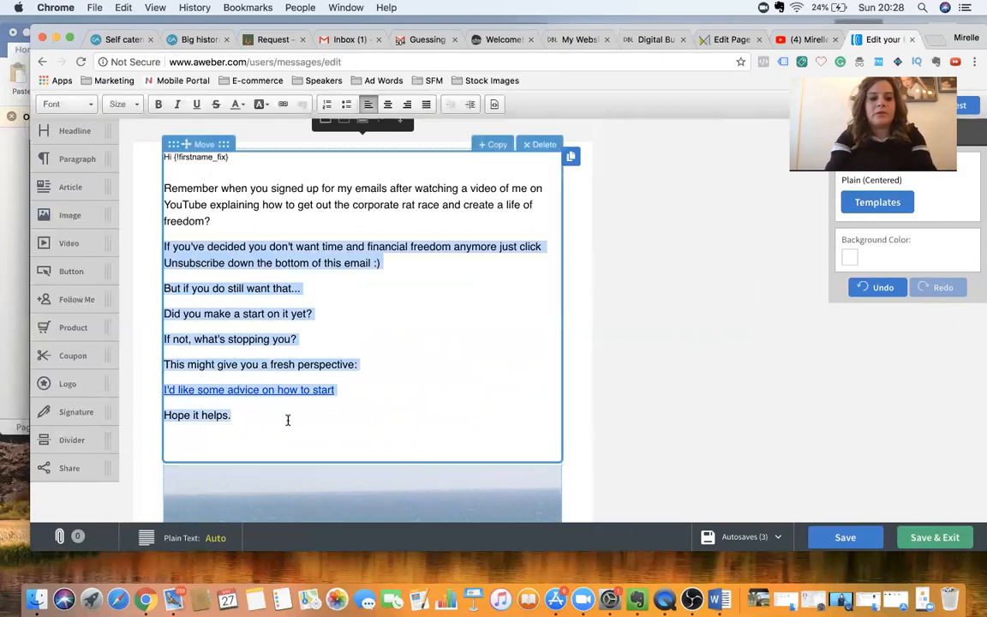
# Step: Move the text from "If you've decided you don't want time" through "Hope it helps." into a new Paragraph element below the seaside photo
pyautogui.press('BackSpace')
pyautogui.press('BackSpace')
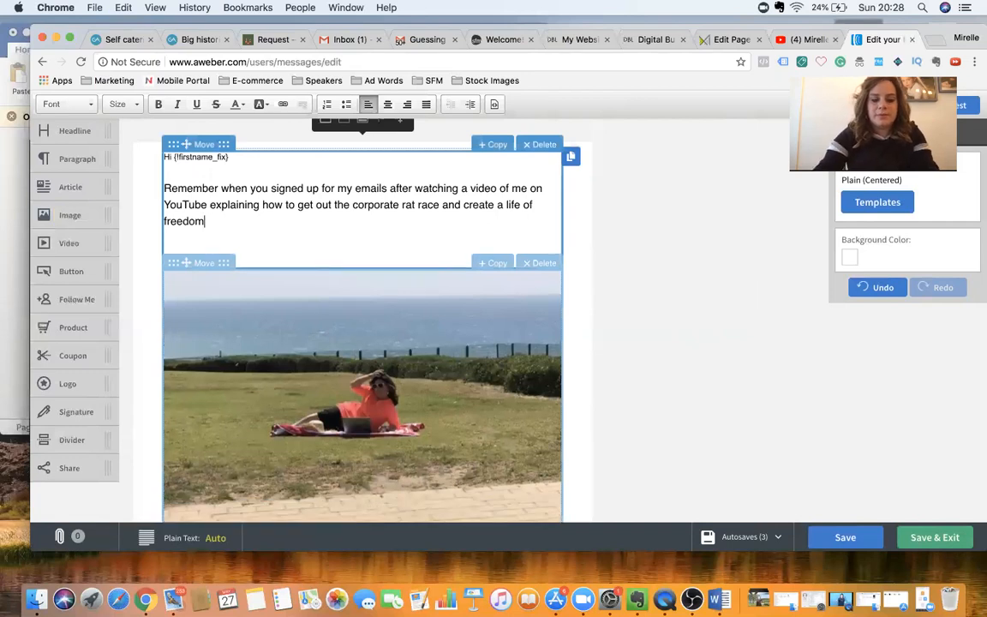
pyautogui.scroll(-5, 417, 369)
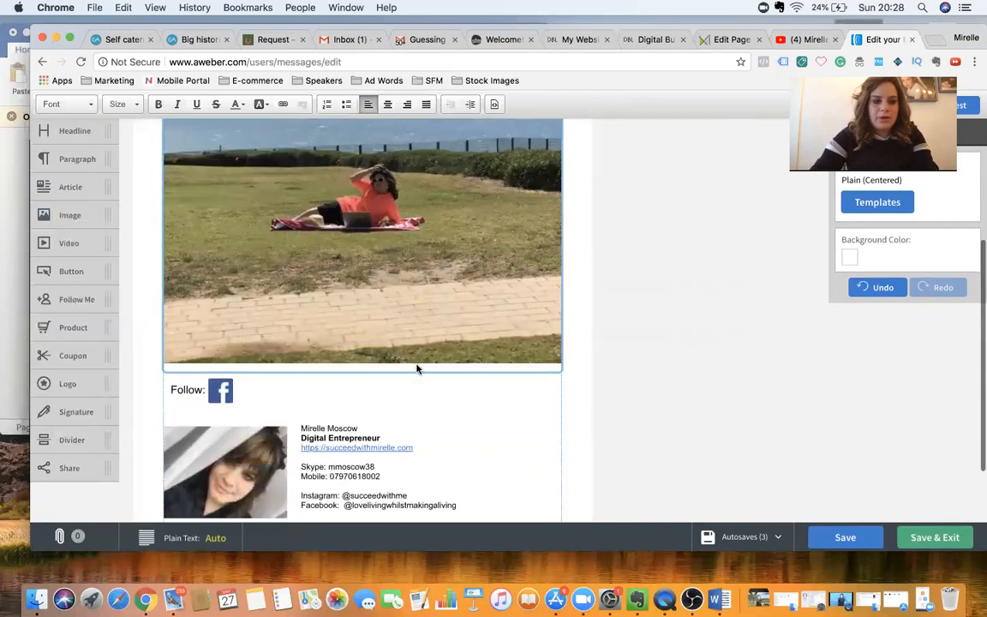
pyautogui.moveTo(89, 163); pyautogui.dragTo(280, 379)
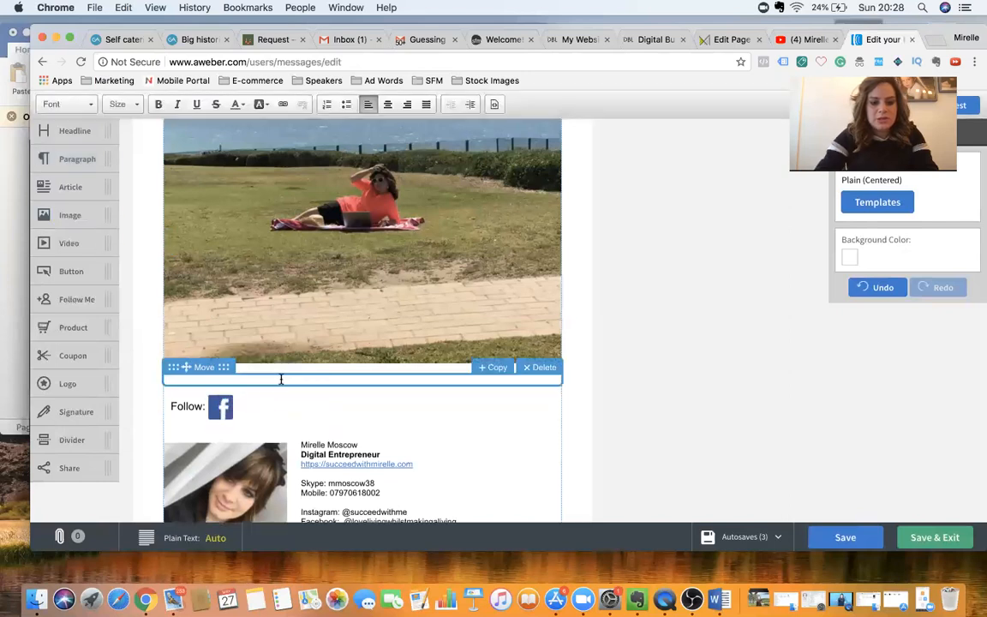
pyautogui.press('super+v')
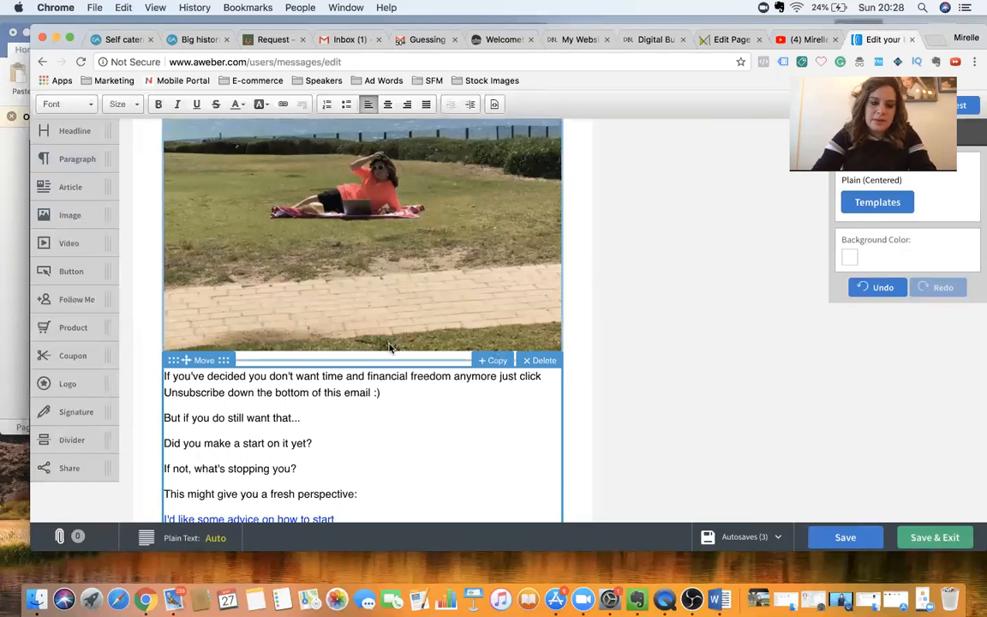
# Step: Review the email's layout from the greeting and photo down to the relocated text and signature
pyautogui.scroll(-3, 390, 346)
pyautogui.scroll(5, 390, 346)
pyautogui.scroll(-5, 389, 347)
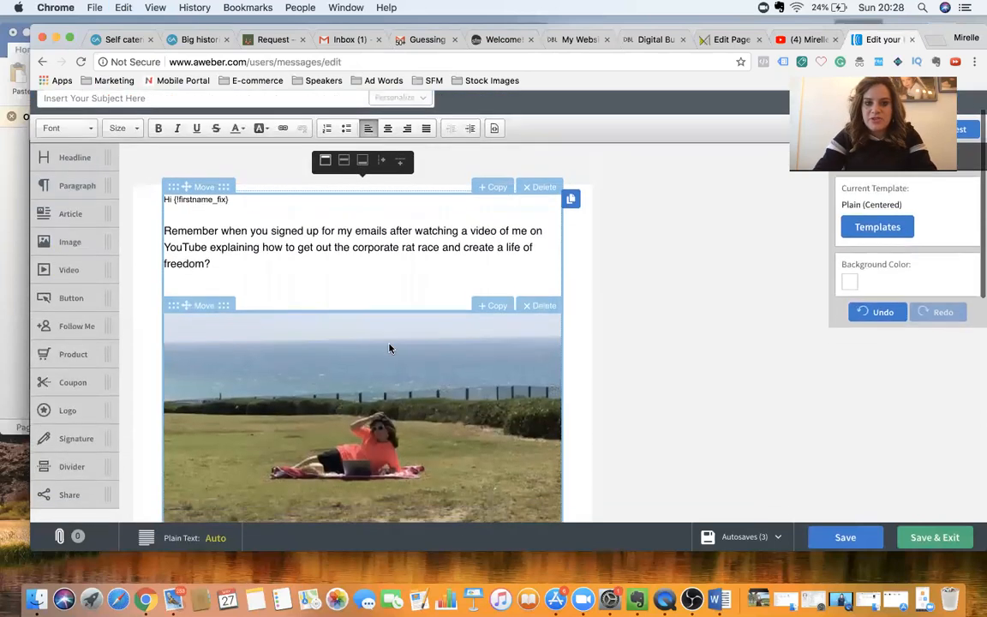
pyautogui.scroll(-3, 388, 343)
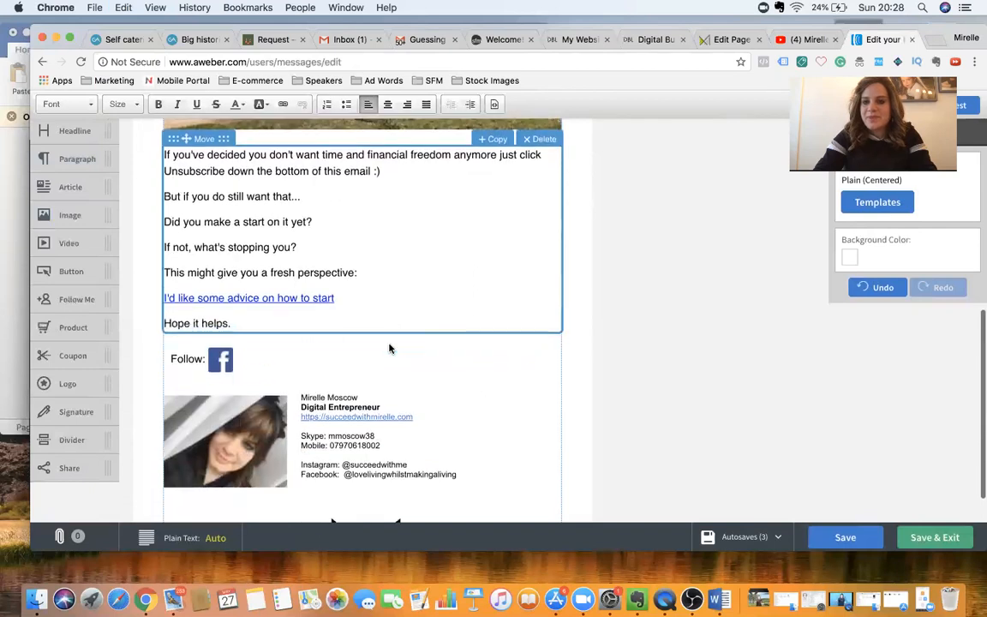
pyautogui.scroll(4, 389, 346)
pyautogui.scroll(5, 390, 346)
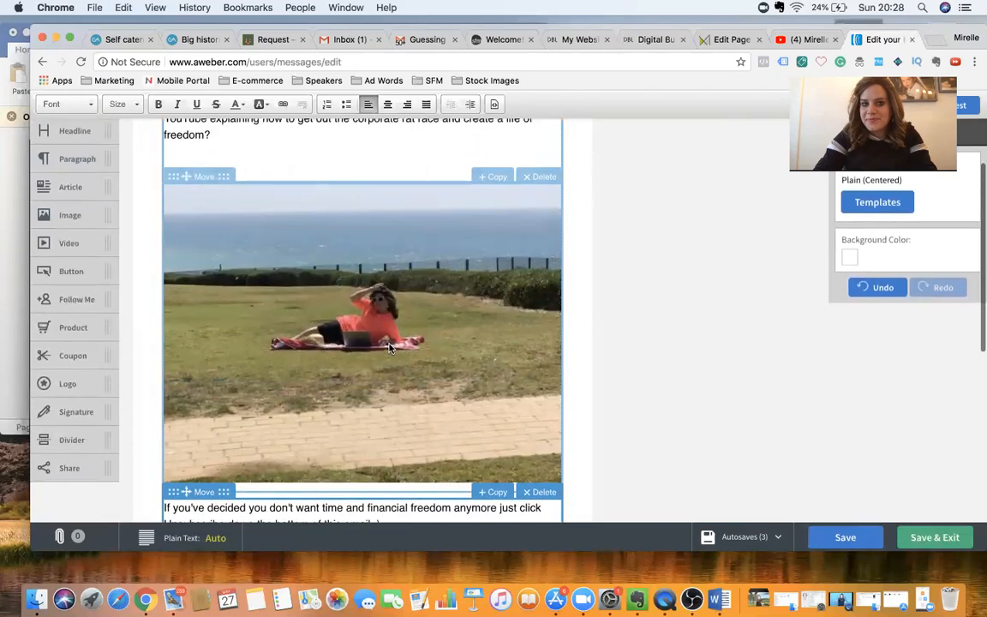
pyautogui.scroll(-2, 390, 346)
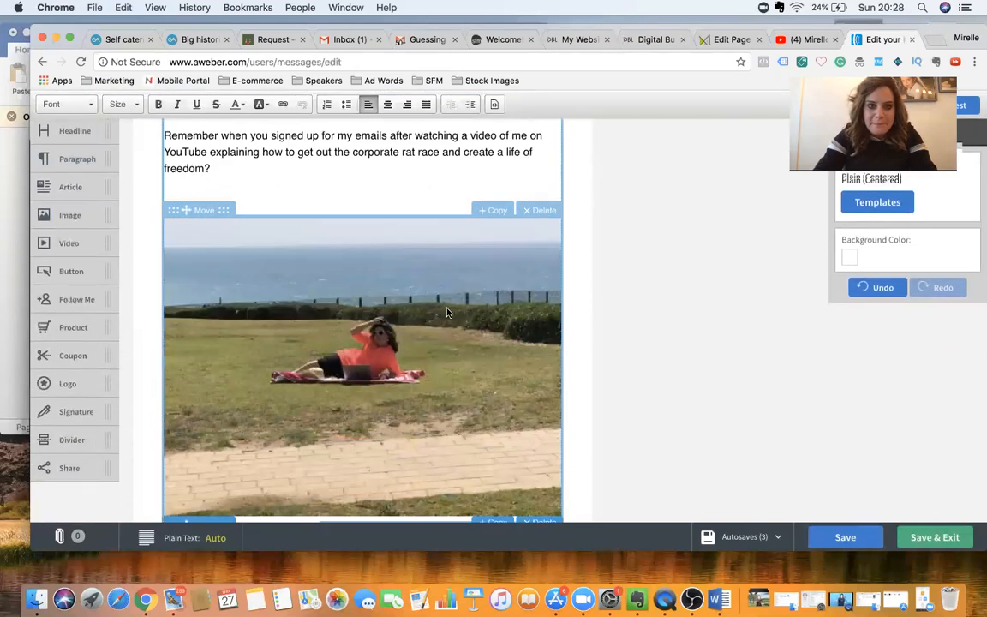
# Step: Delete the seaside photo and move the text below it back under the opening paragraph ending in "freedom?"
pyautogui.scroll(-2, 446, 283)
pyautogui.click(536, 137)
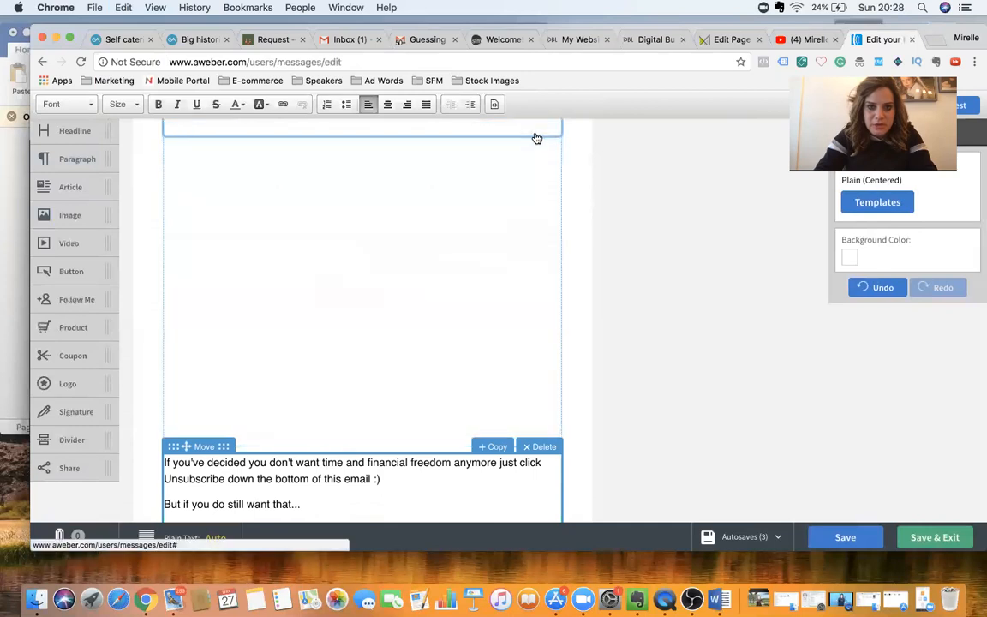
pyautogui.moveTo(231, 322); pyautogui.dragTo(157, 157)
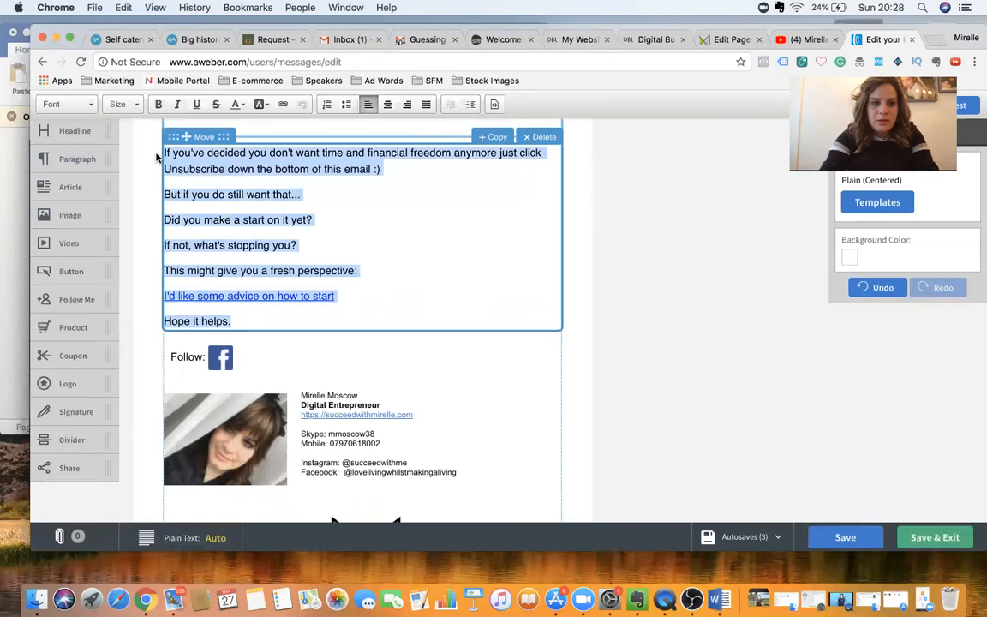
pyautogui.press('BackSpace')
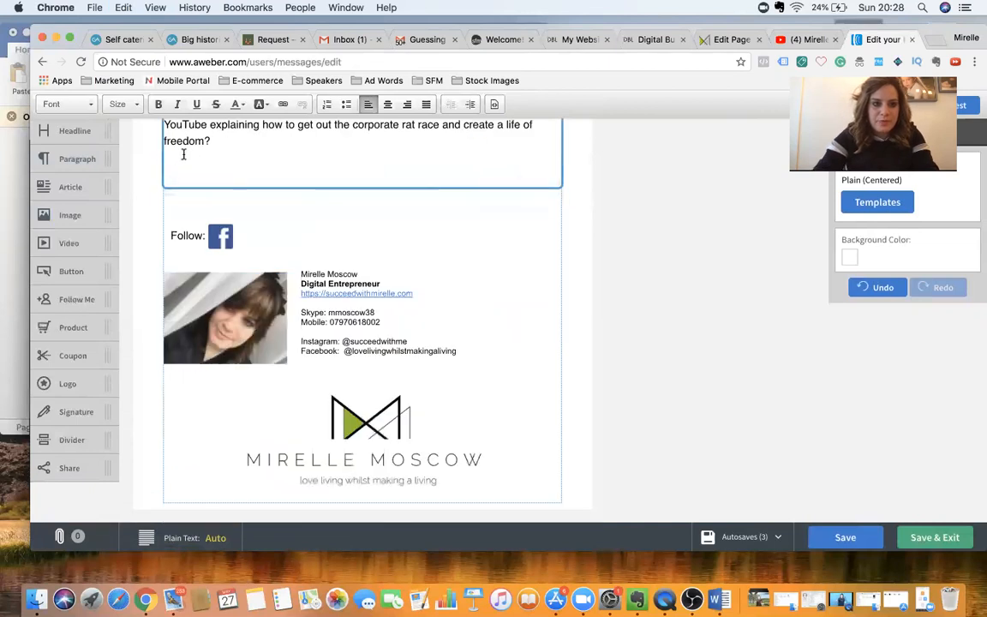
pyautogui.press('super+z')
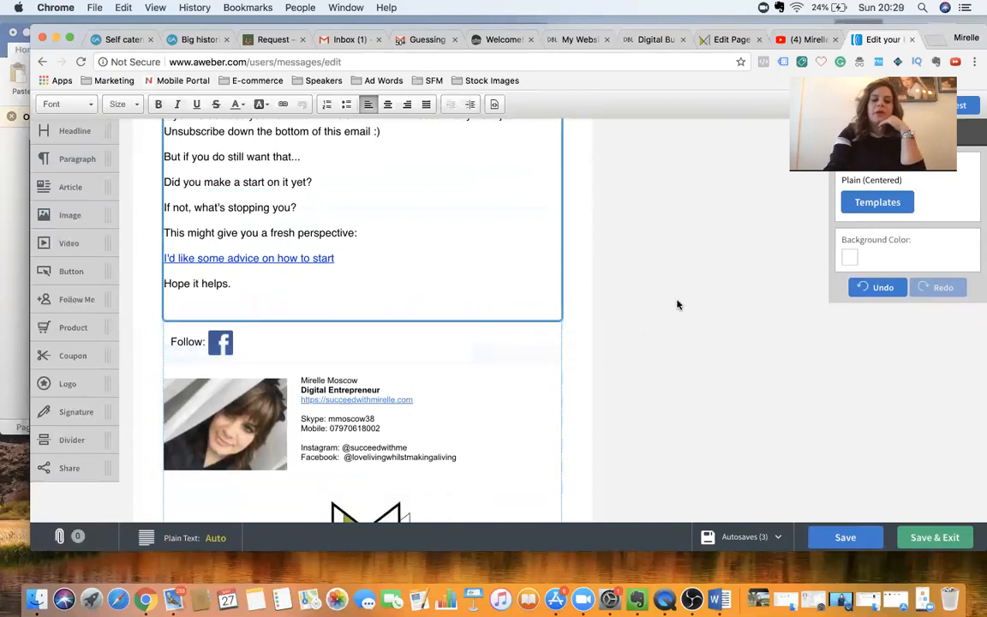
# Step: Give the email the subject "Need a fresh perspective??", then save the message and exit the editor
pyautogui.scroll(5, 683, 298)
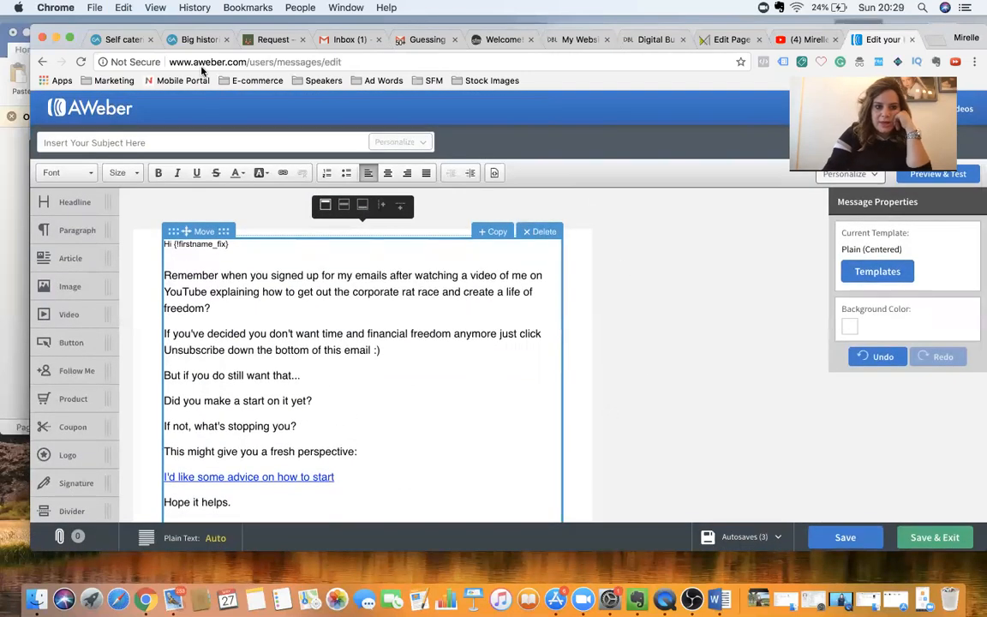
pyautogui.click(129, 142)
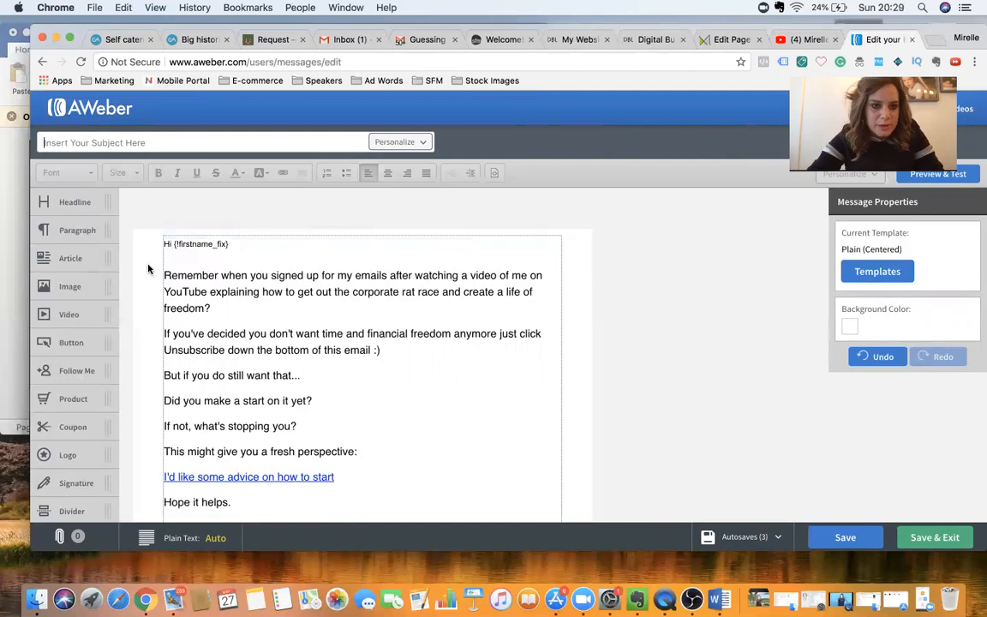
pyautogui.click(287, 336)
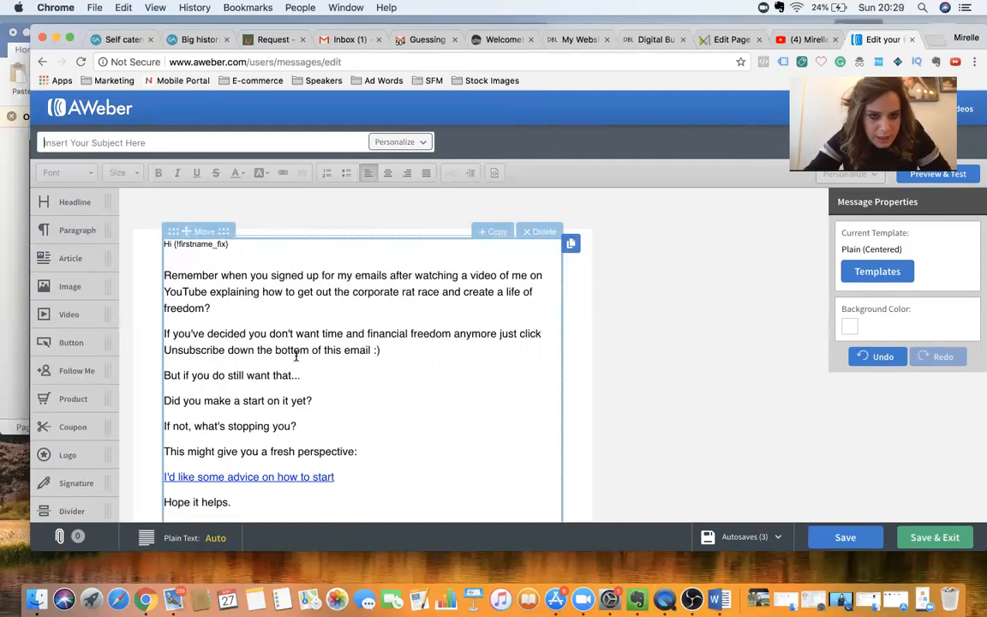
pyautogui.scroll(-3, 295, 355)
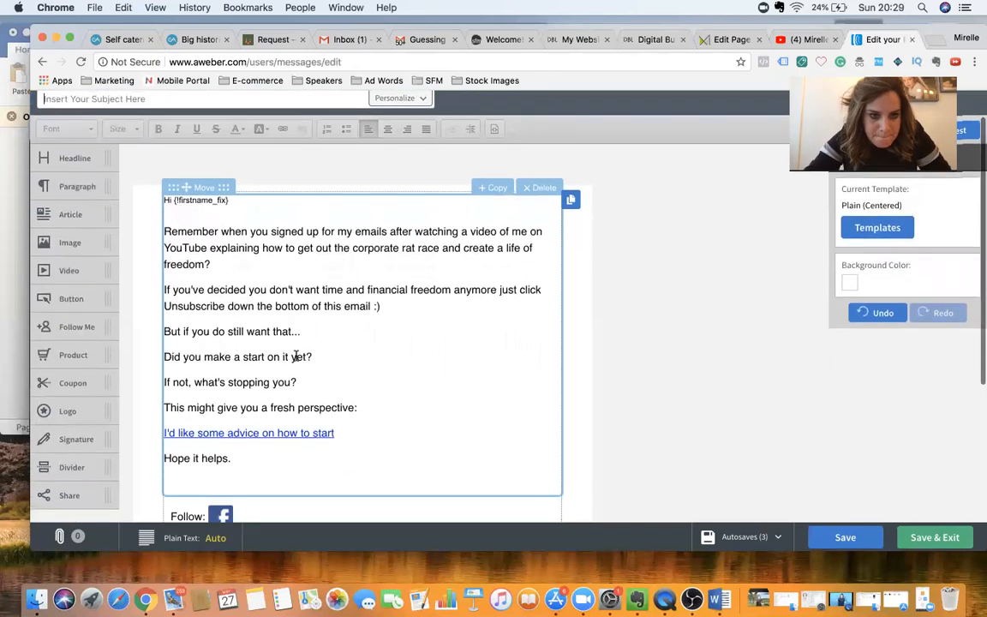
pyautogui.scroll(1, 295, 356)
pyautogui.scroll(1, 296, 355)
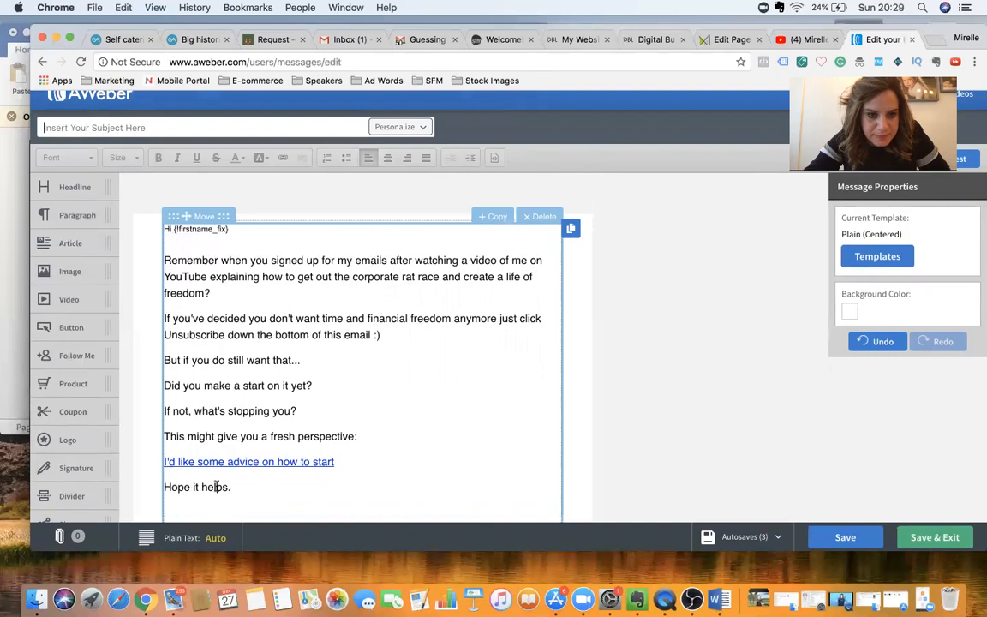
pyautogui.click(165, 128)
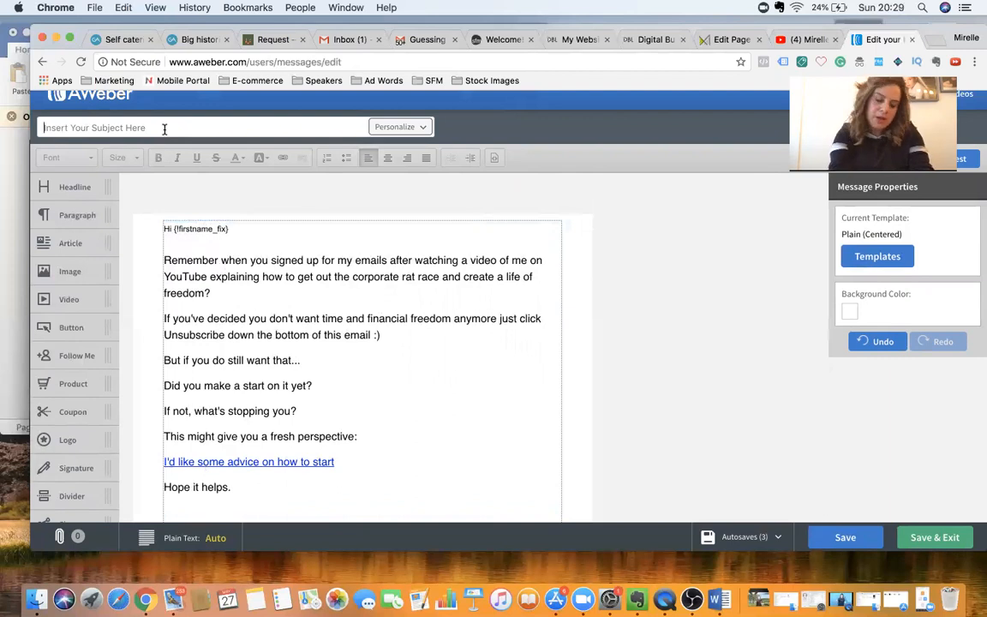
pyautogui.write('H')
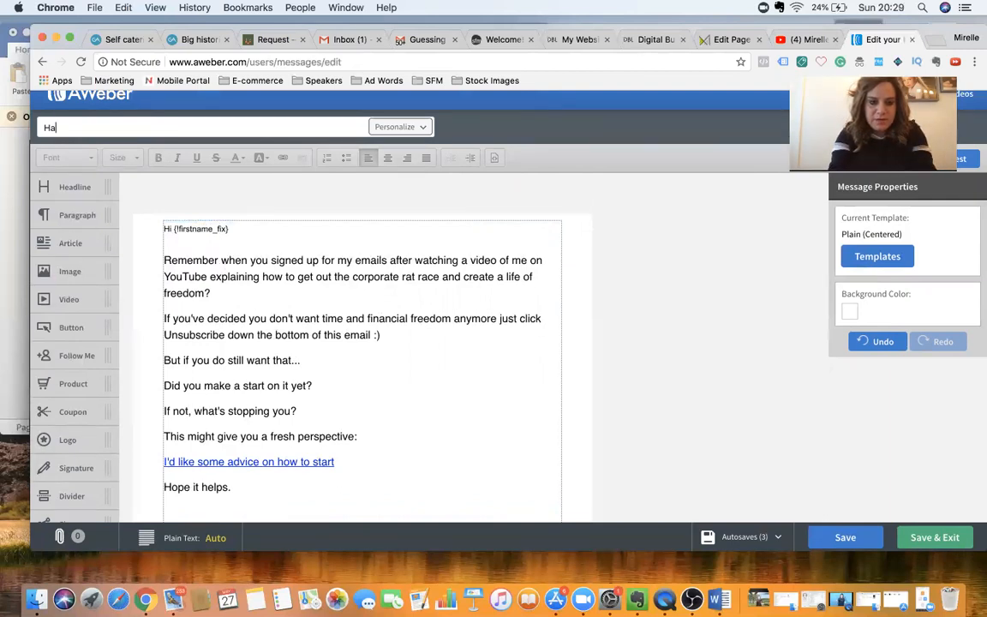
pyautogui.press('BackSpace')
pyautogui.write('Need a fres')
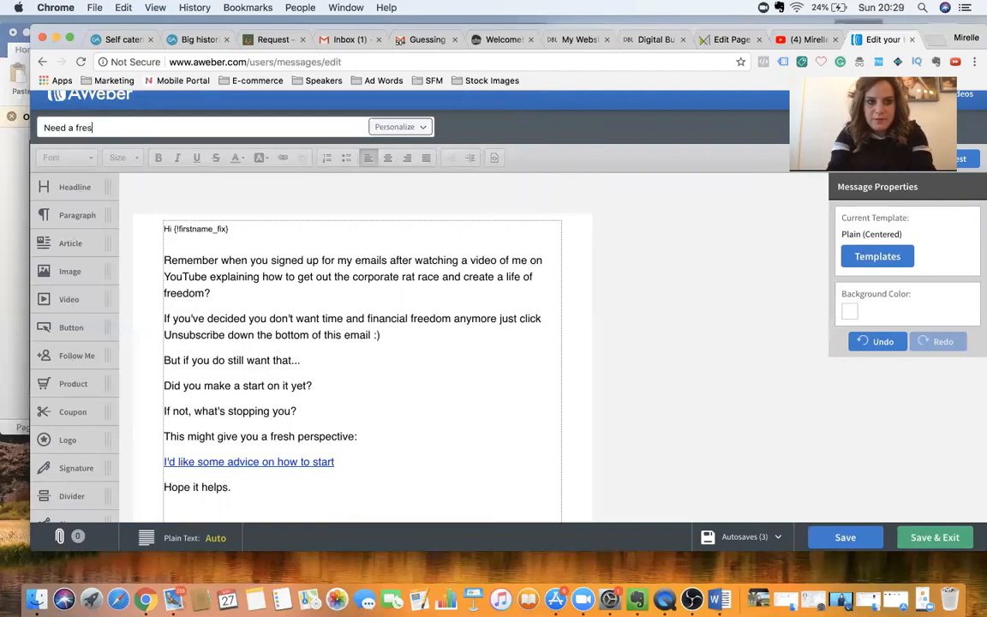
pyautogui.write('h persp')
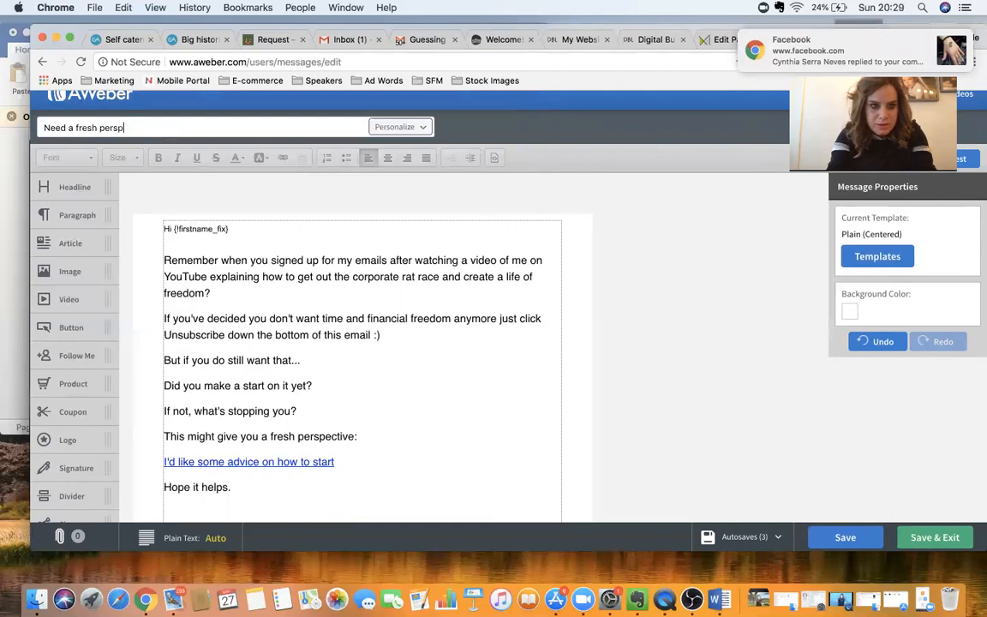
pyautogui.write('ective??')
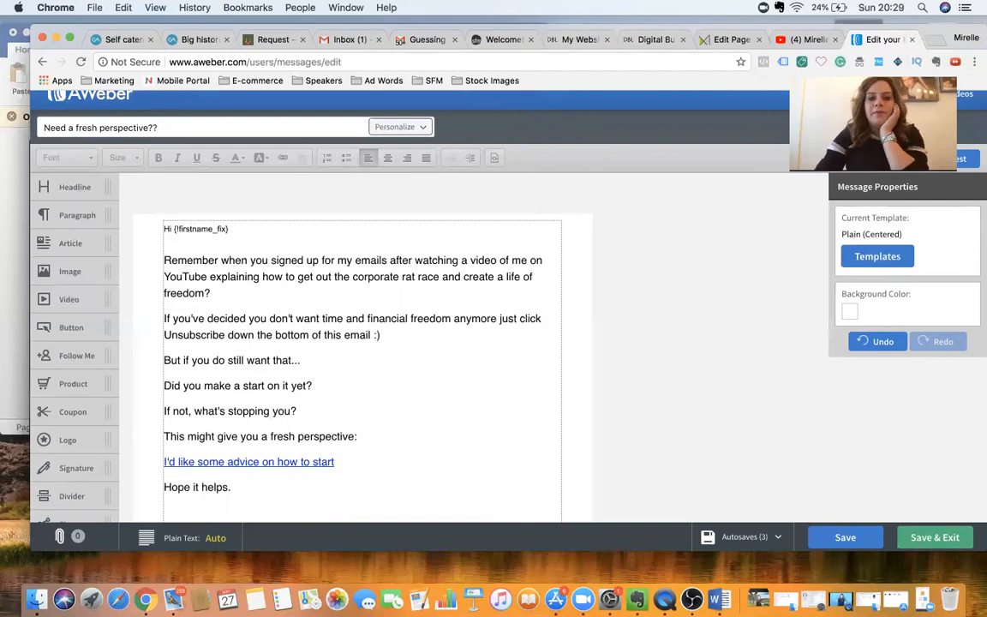
pyautogui.click(938, 538)
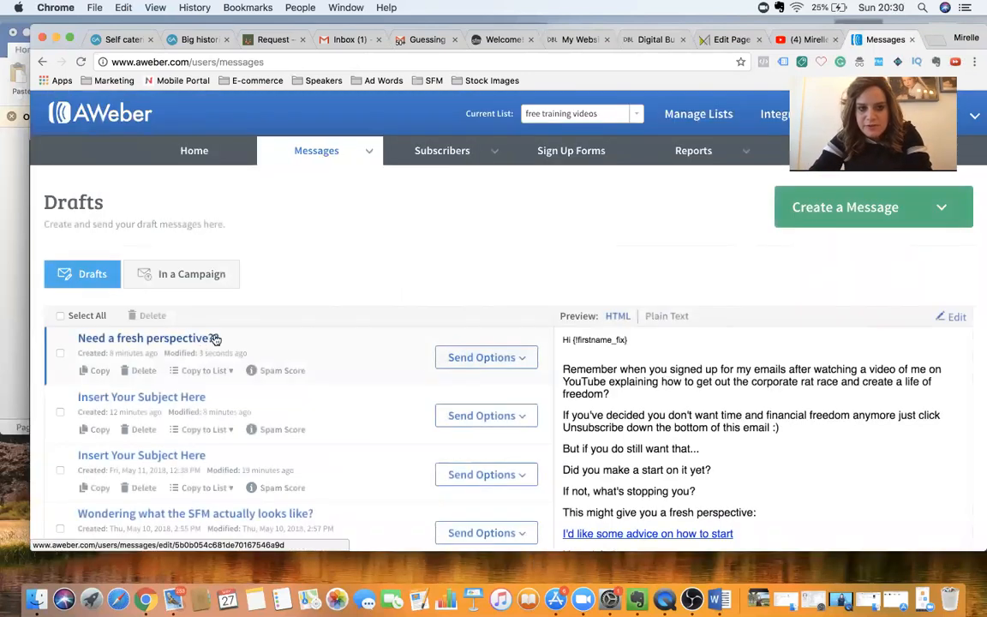
# Step: Look over the HTML preview of the "Need a fresh perspective??" draft
pyautogui.click(514, 359)
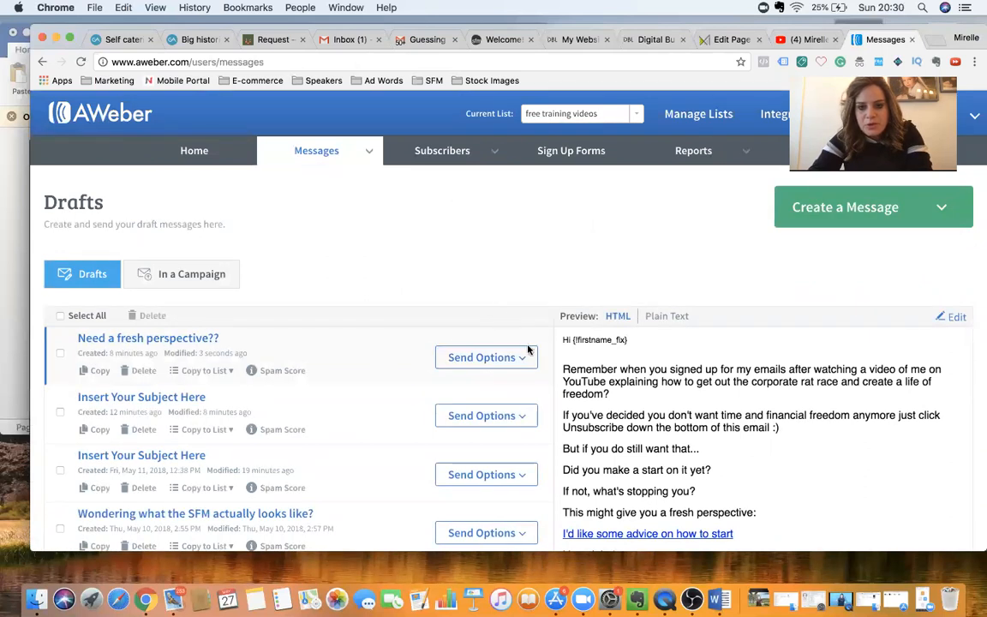
pyautogui.scroll(-5, 702, 425)
pyautogui.scroll(2, 704, 426)
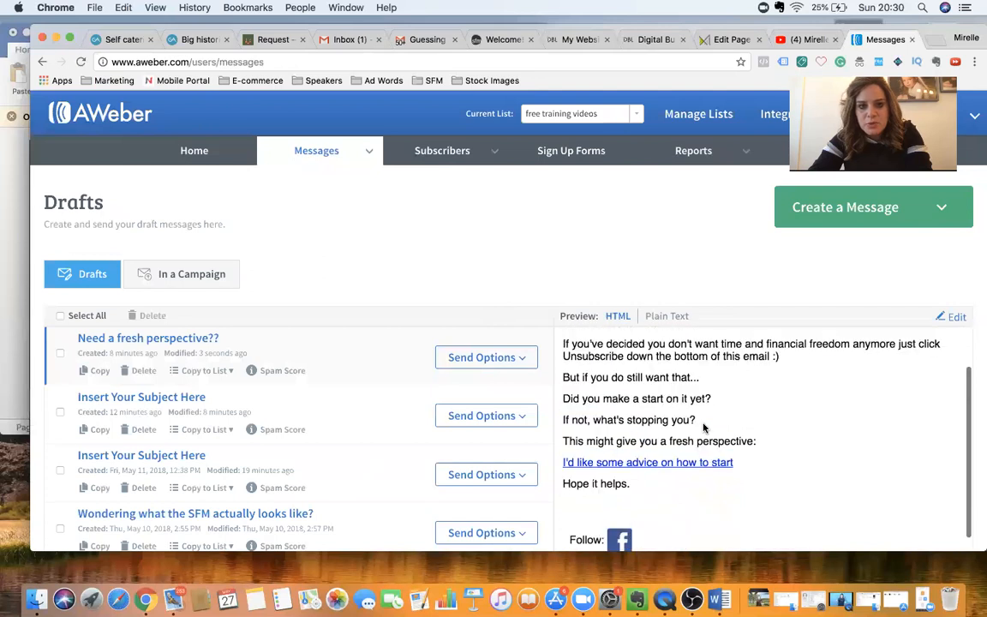
pyautogui.scroll(3, 704, 427)
# Step: Show the list's campaigns and examine the message sequence of the draft SFM follow-up campaign 3
pyautogui.moveTo(363, 156)
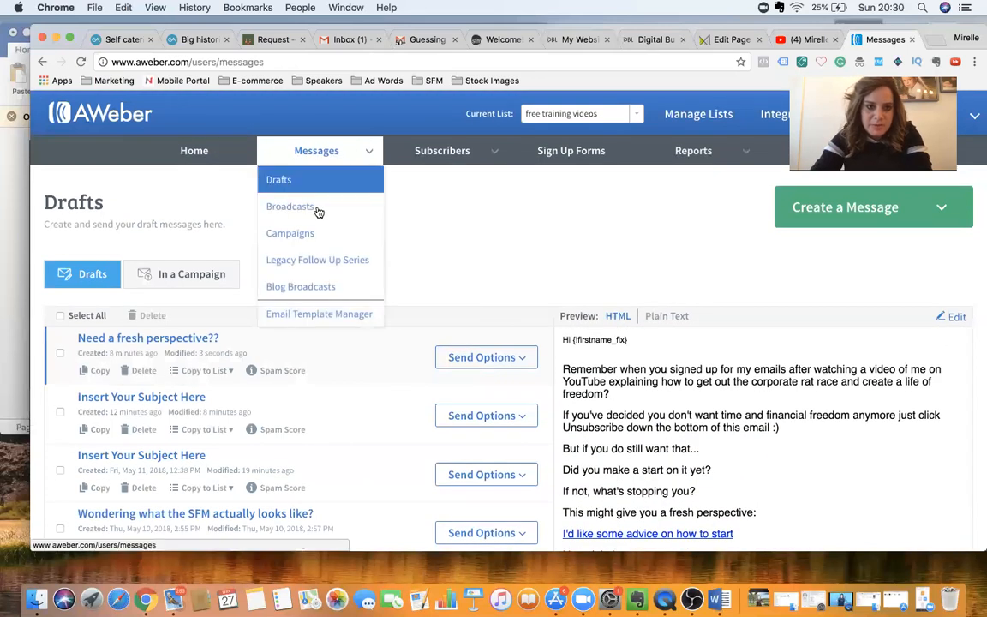
pyautogui.click(304, 232)
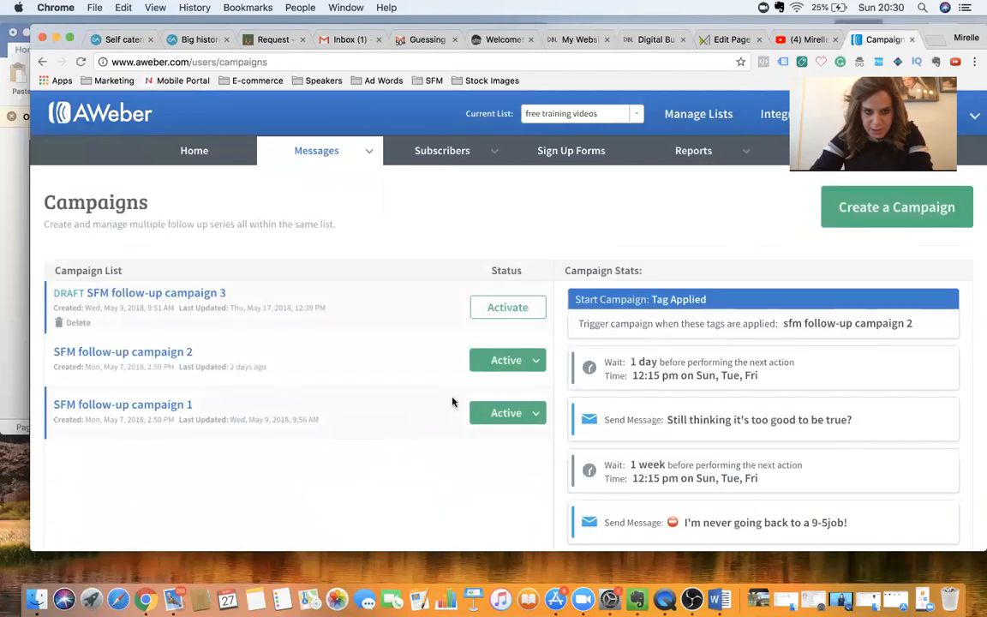
pyautogui.scroll(-8, 697, 420)
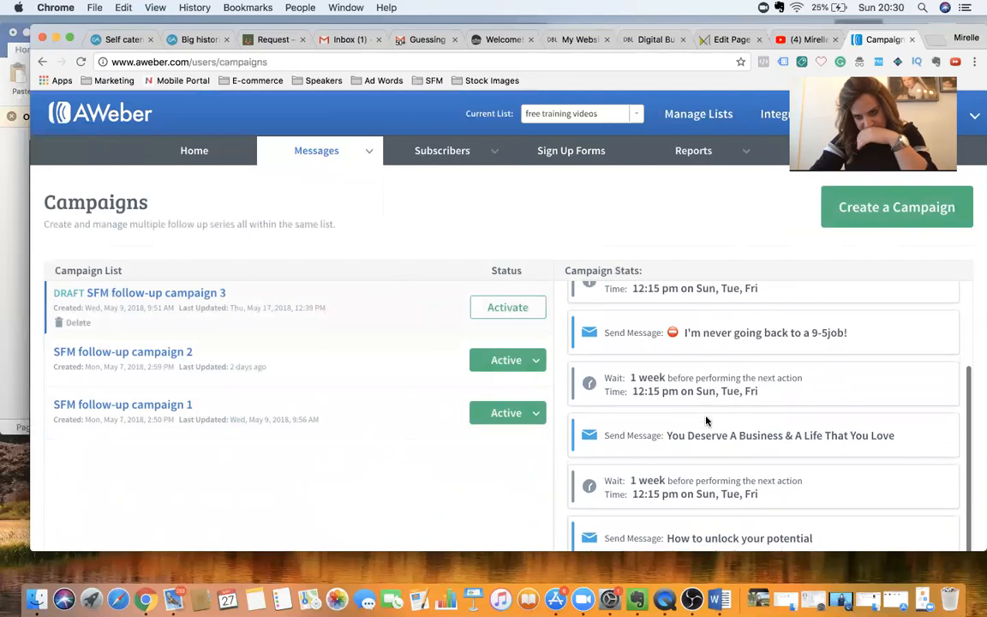
pyautogui.scroll(-8, 706, 420)
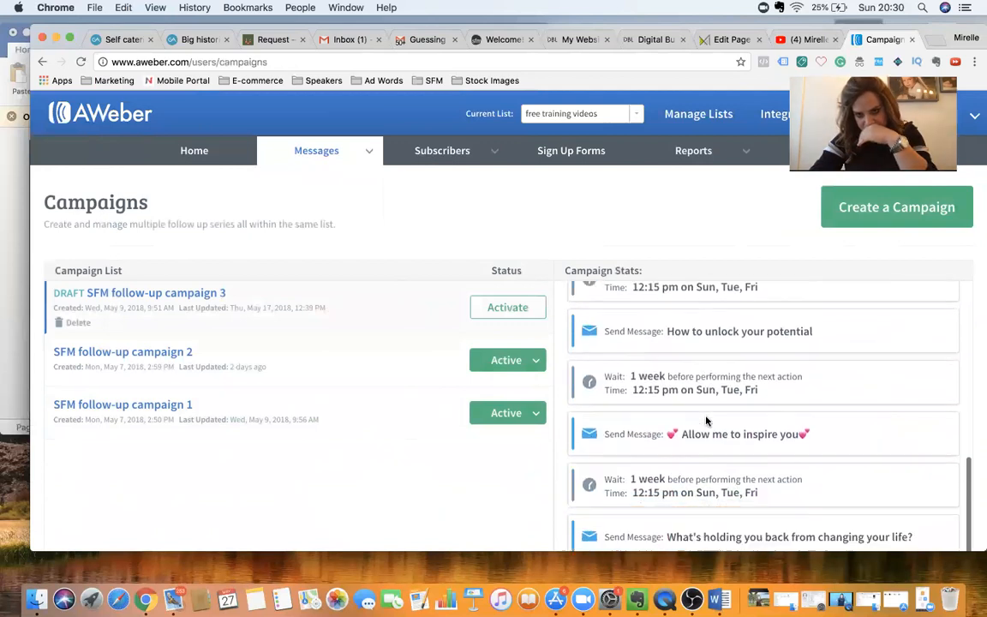
pyautogui.scroll(-2, 705, 420)
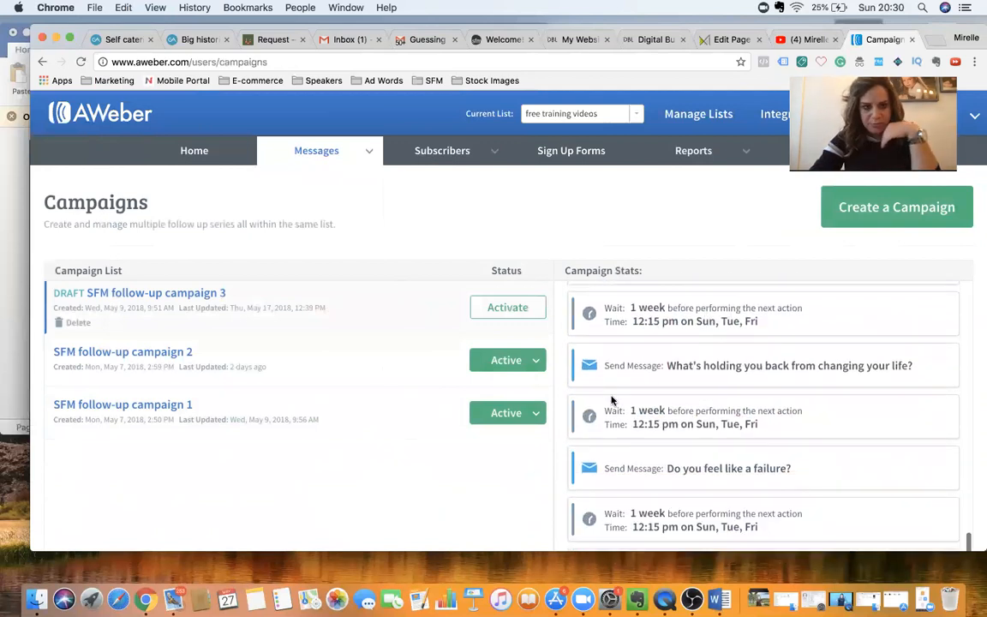
# Step: Open SFM follow-up campaign 2 and review its sequence of messages and waits down to the last Apply Tag action
pyautogui.click(159, 352)
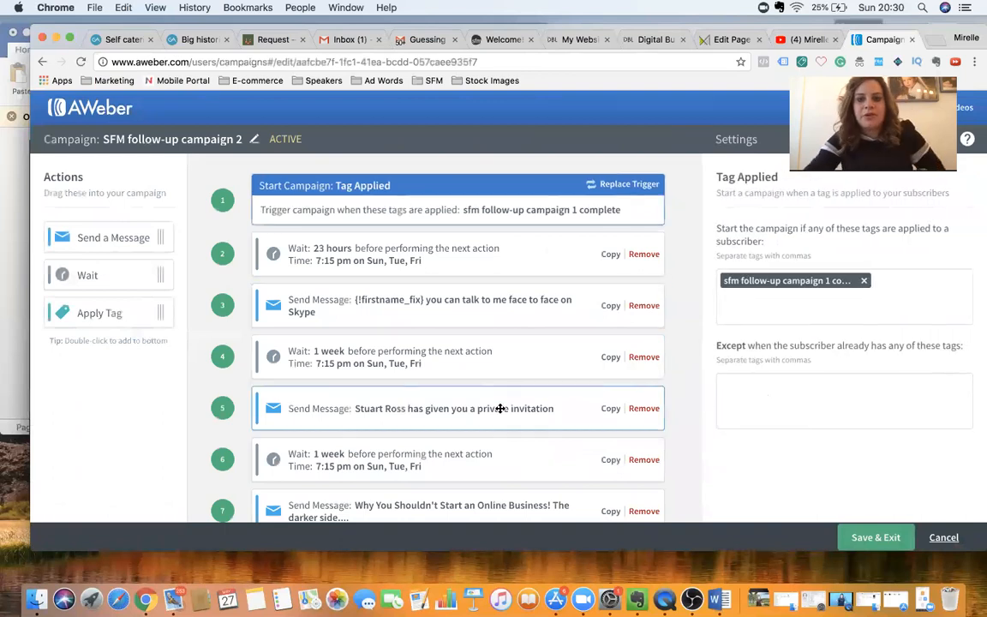
pyautogui.scroll(-10, 500, 407)
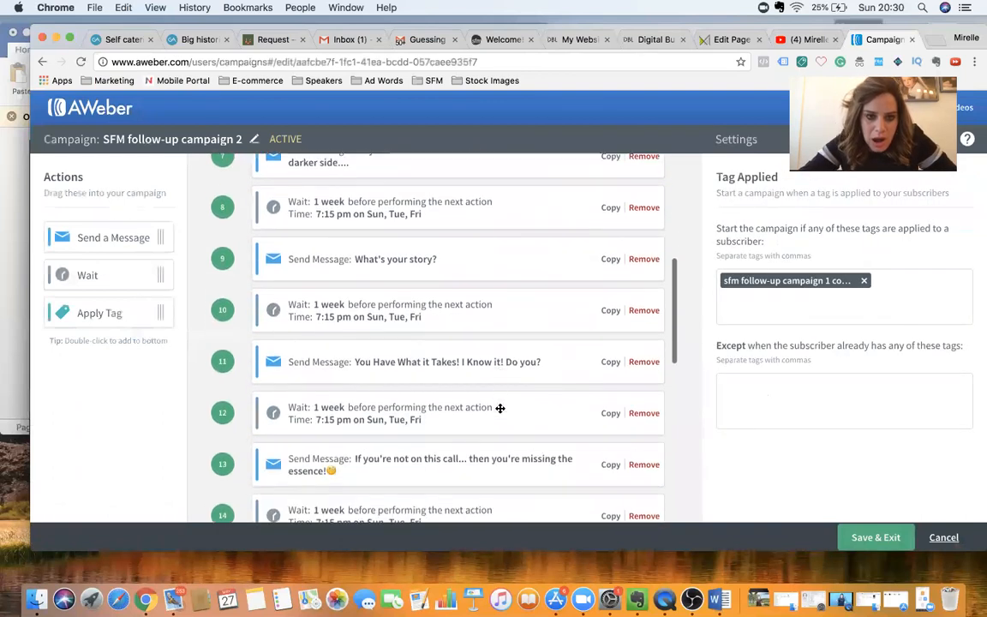
pyautogui.scroll(-5, 501, 408)
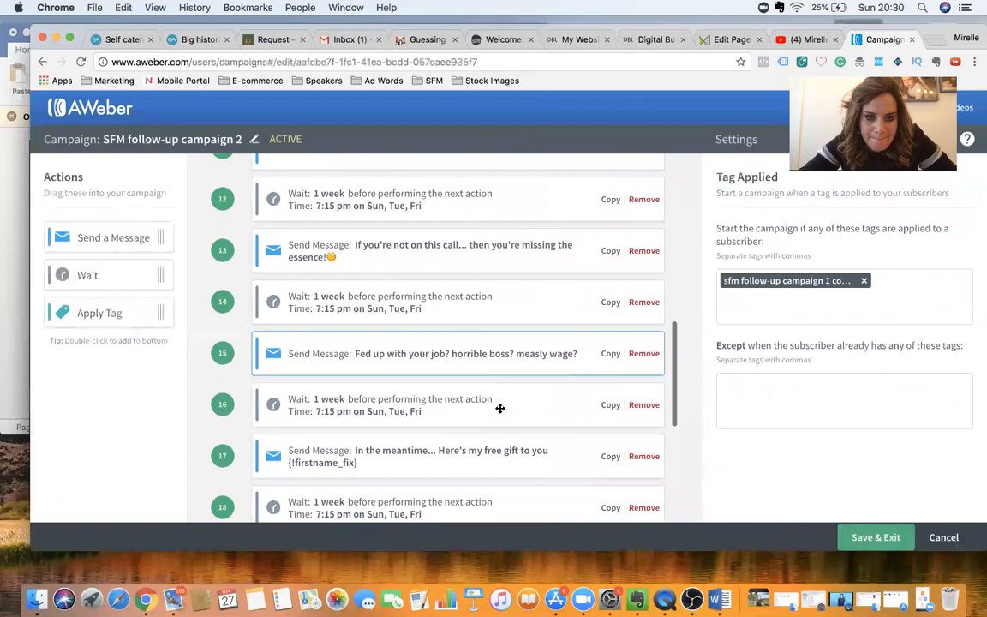
pyautogui.scroll(-5, 500, 408)
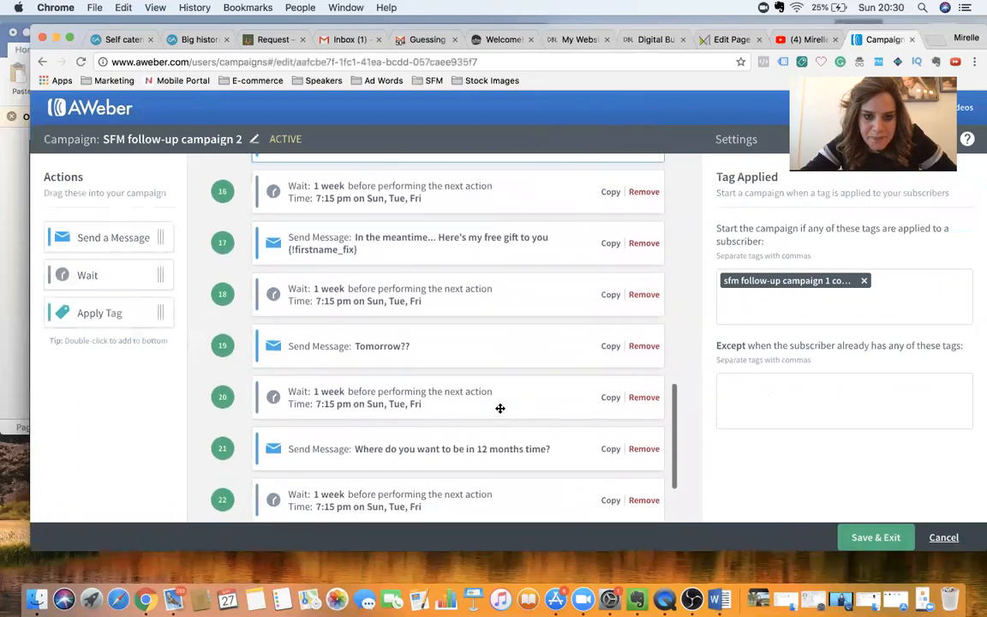
pyautogui.scroll(-1, 500, 408)
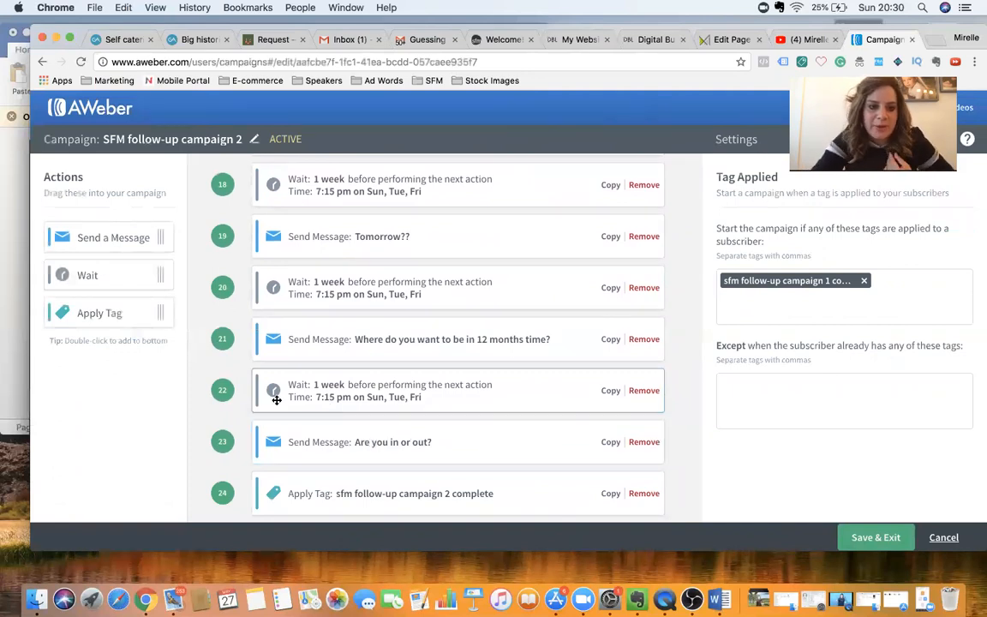
# Step: Insert the "Need a fresh perspective??" draft after the wait at position 22, followed by a copy of that 1-week wait, and save the campaign
pyautogui.click(609, 391)
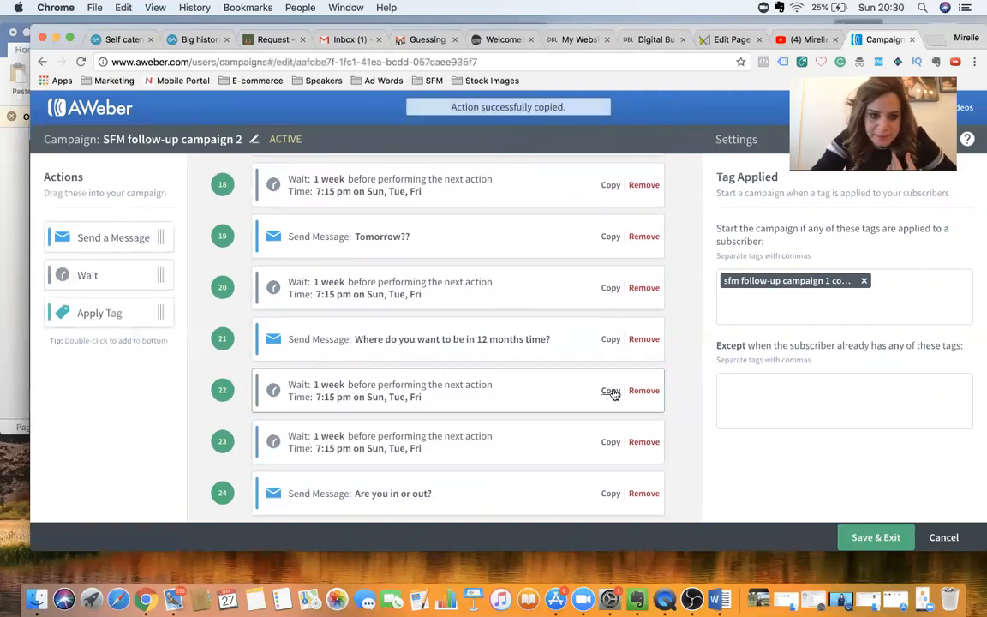
pyautogui.moveTo(85, 237); pyautogui.dragTo(267, 411)
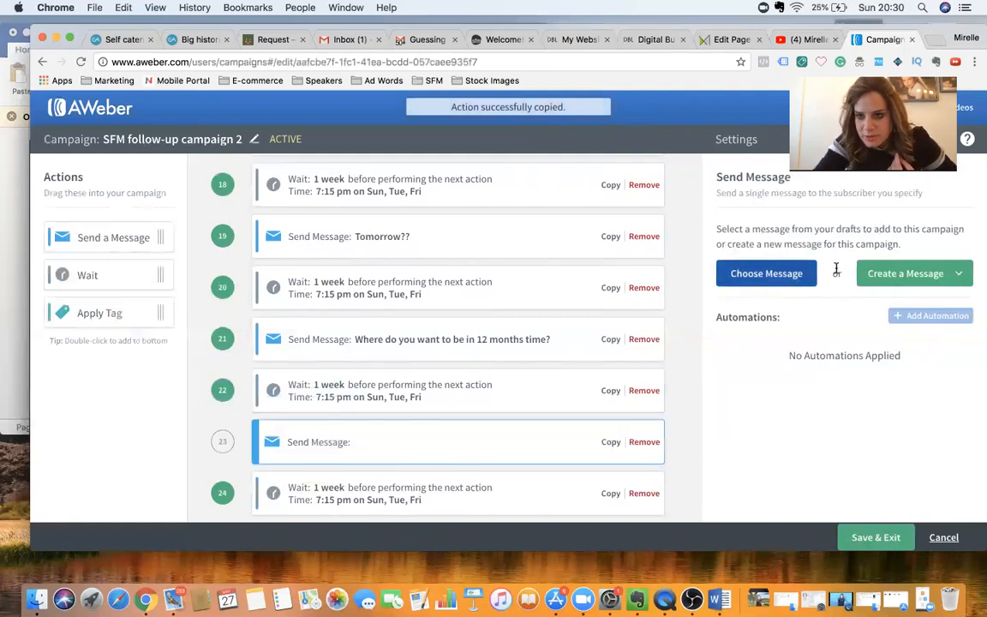
pyautogui.click(784, 280)
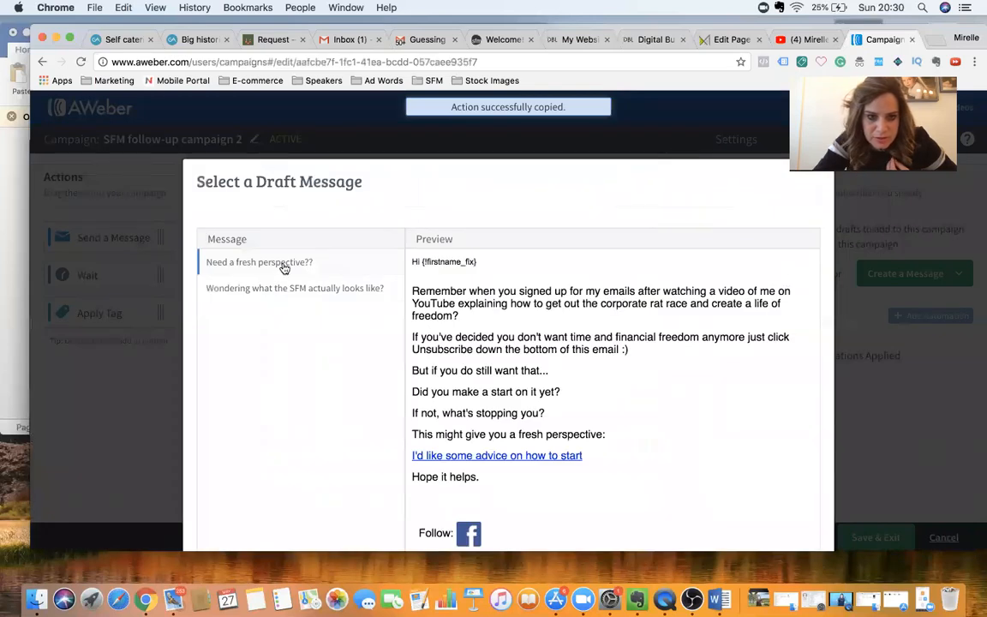
pyautogui.scroll(-5, 596, 421)
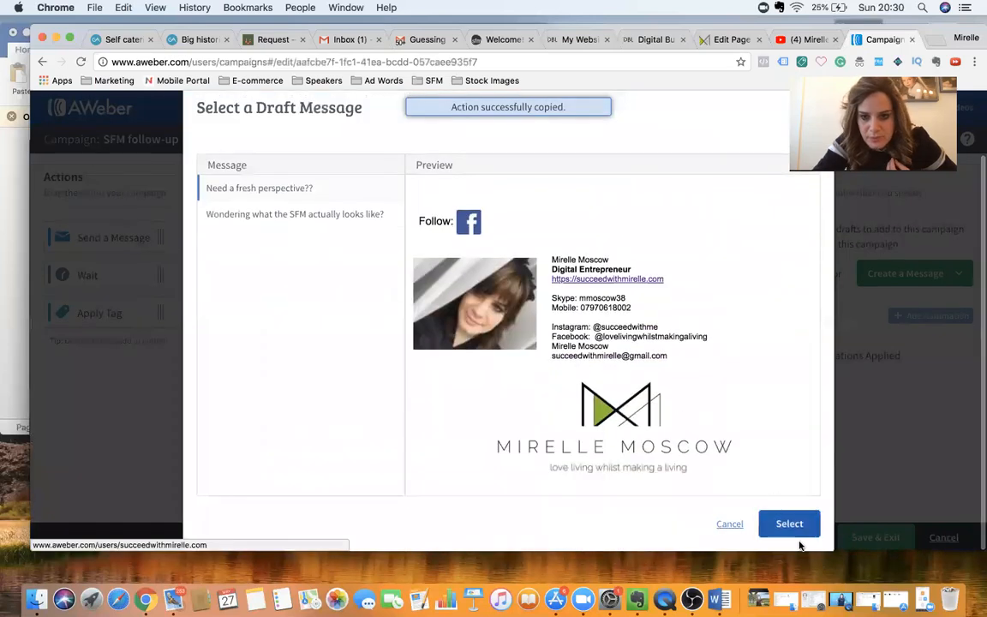
pyautogui.click(795, 526)
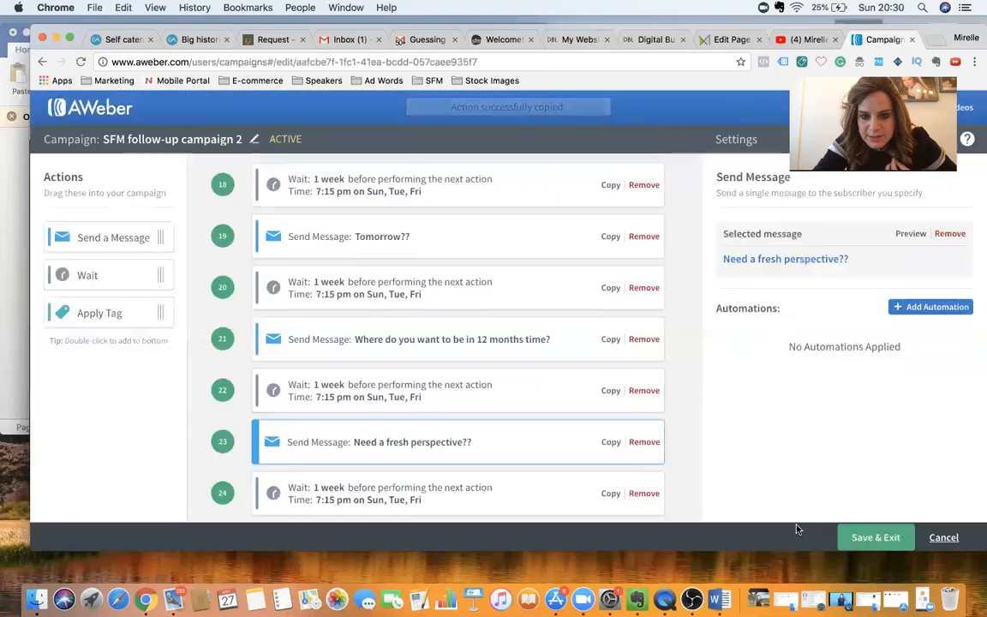
pyautogui.click(875, 538)
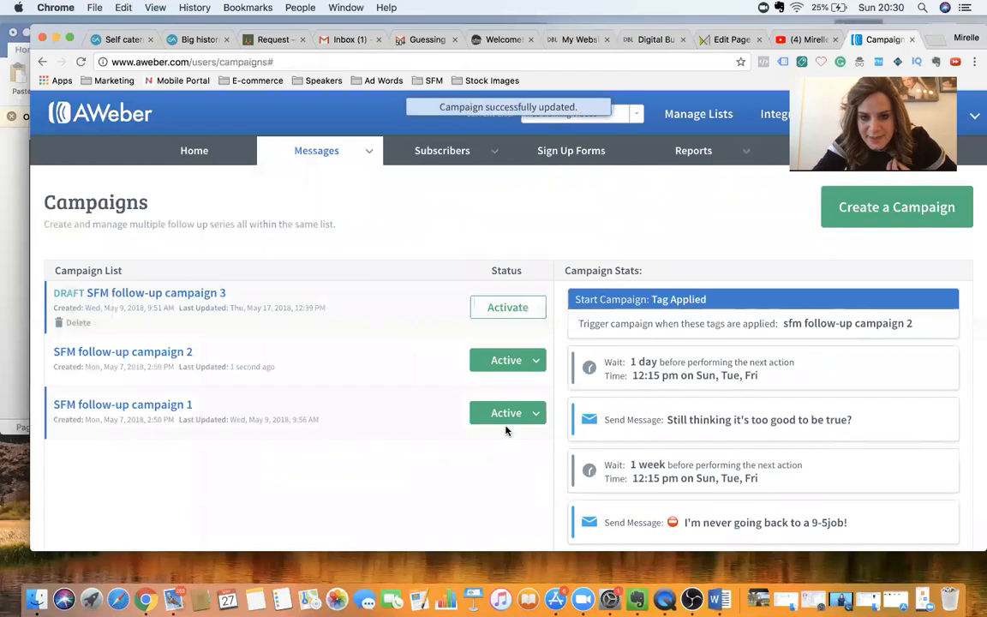
pyautogui.scroll(-10, 357, 463)
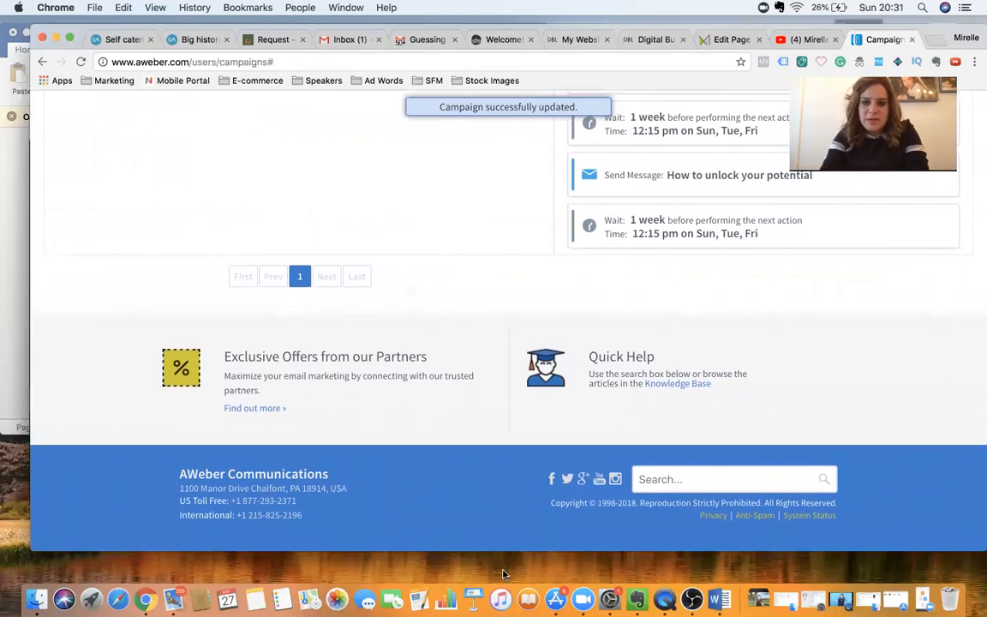
pyautogui.scroll(10, 502, 229)
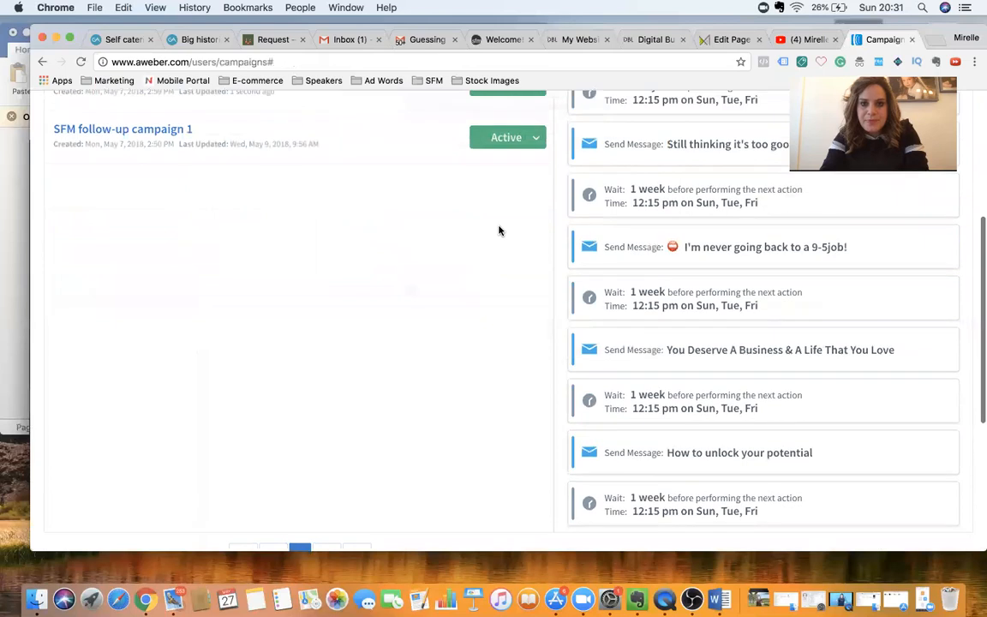
pyautogui.scroll(-10, 499, 229)
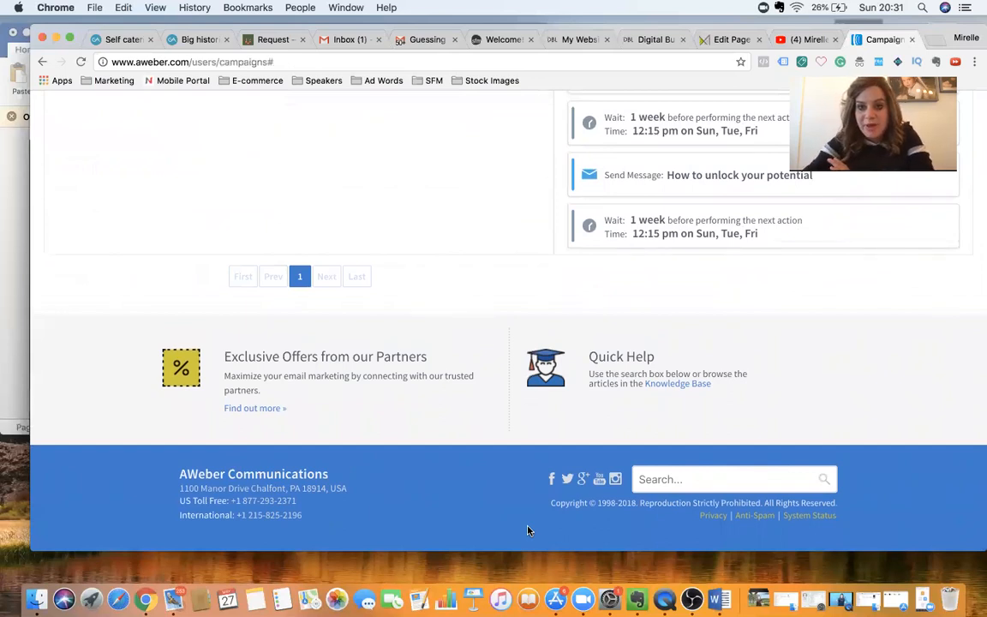
pyautogui.scroll(10, 395, 279)
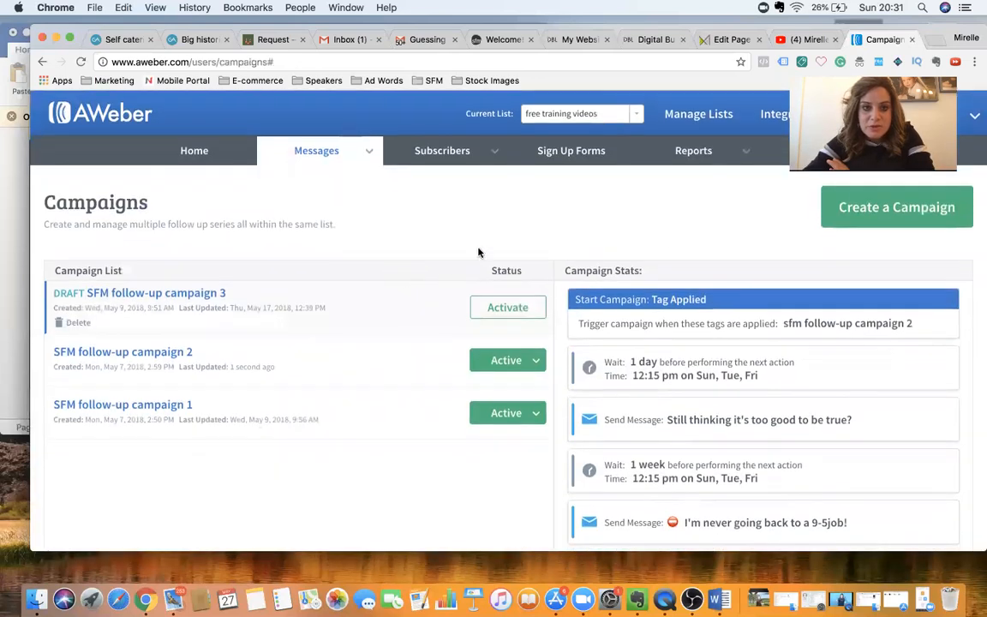
# Step: Show the list's broadcast messages and look over the scheduled and sent sections
pyautogui.moveTo(316, 157)
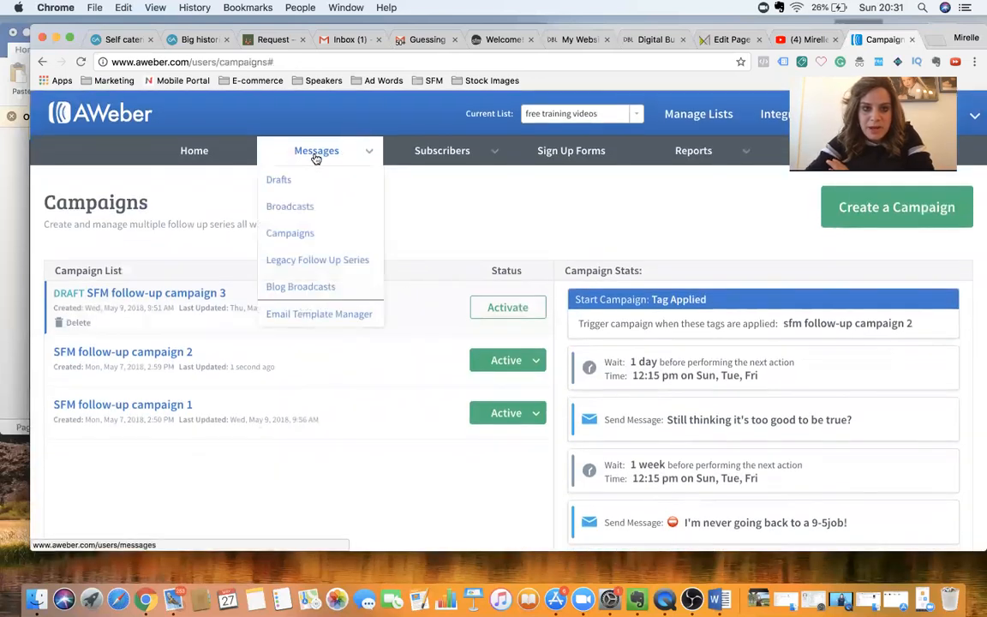
pyautogui.click(302, 209)
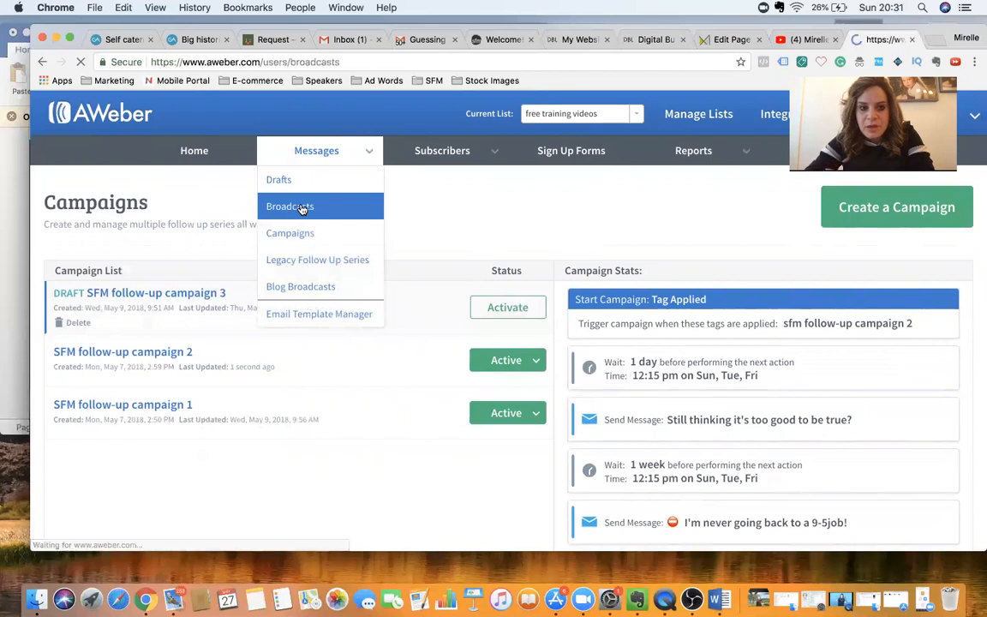
pyautogui.scroll(-4, 372, 408)
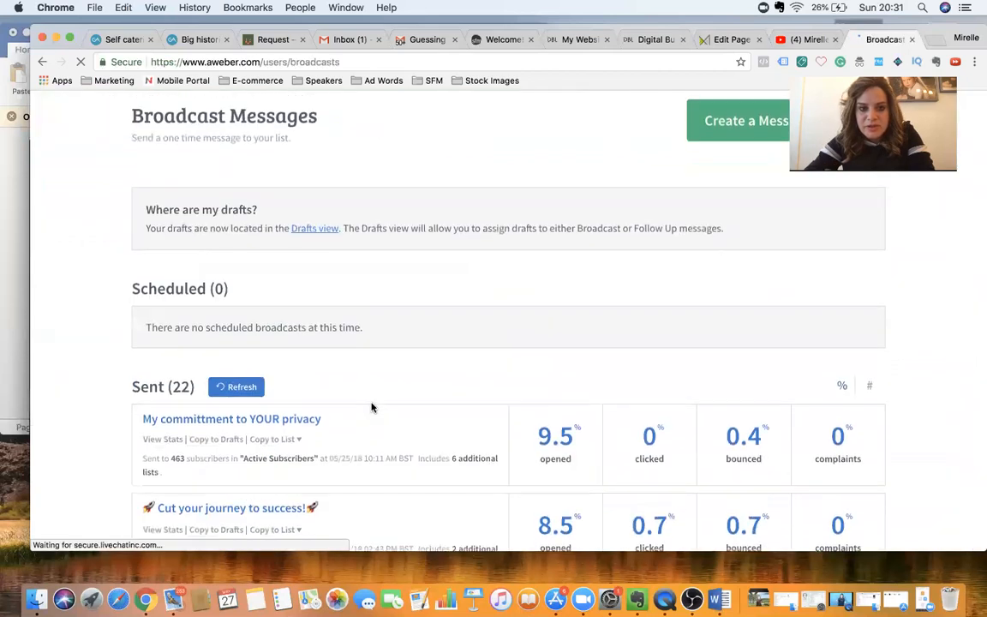
pyautogui.scroll(4, 370, 407)
# Step: Go to the list's drafts, open the broadcast settings for the newest "Insert Your Subject Here" draft and review them
pyautogui.moveTo(336, 152)
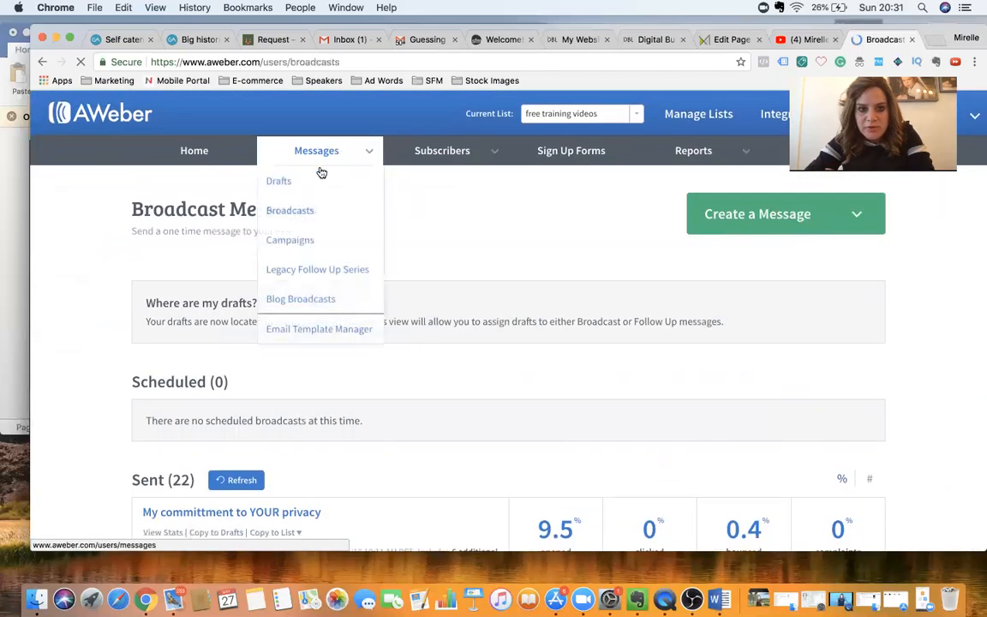
pyautogui.click(286, 182)
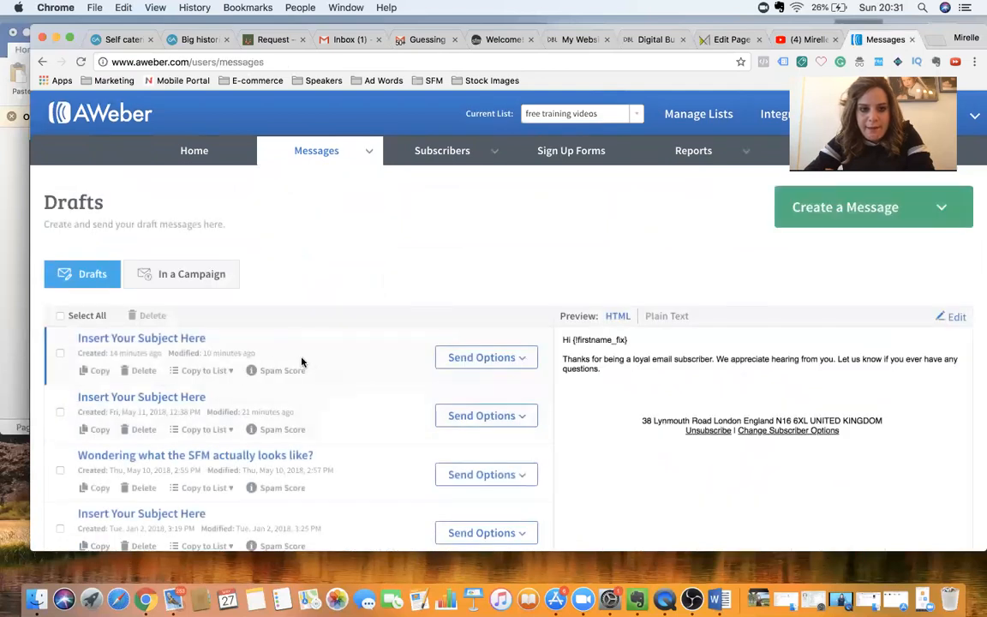
pyautogui.scroll(-3, 309, 366)
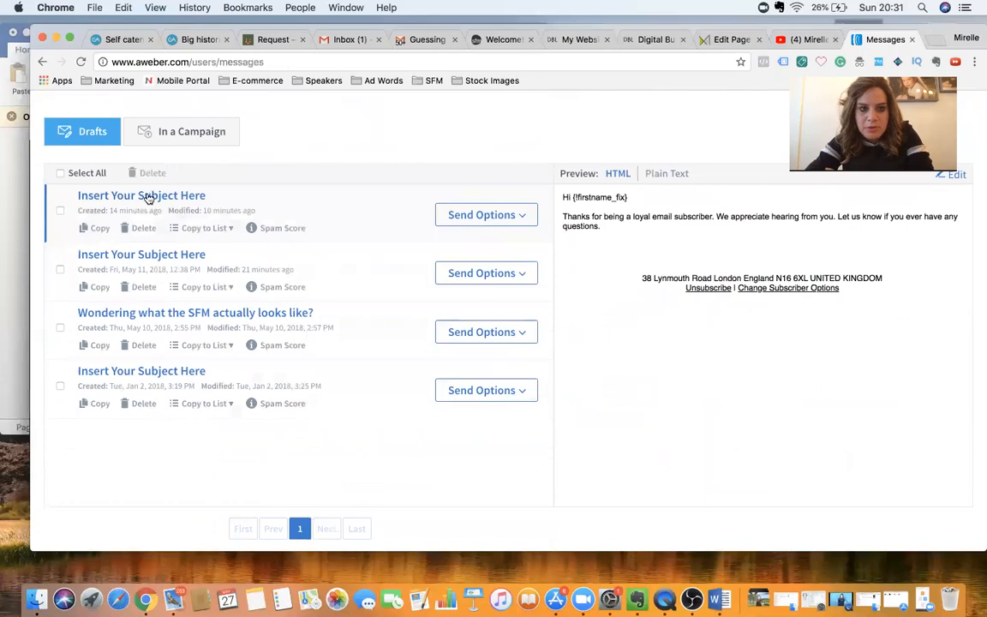
pyautogui.click(489, 221)
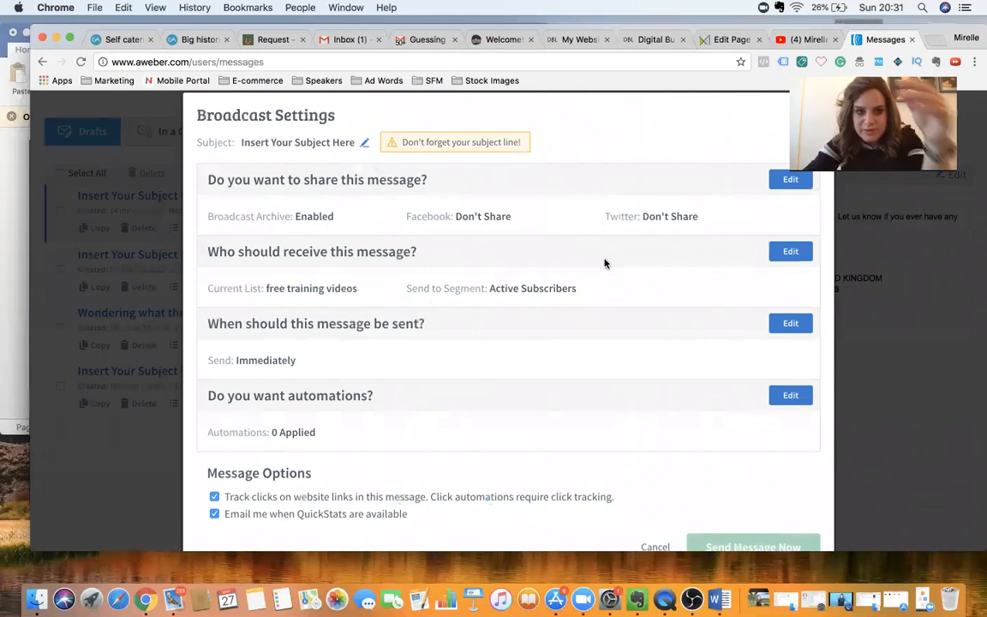
pyautogui.scroll(-2, 613, 295)
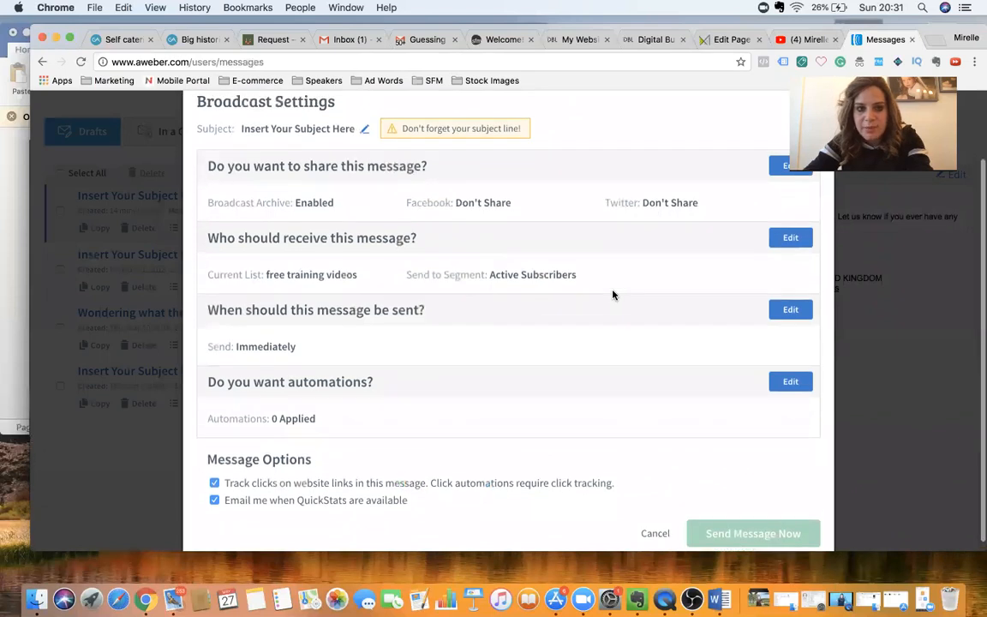
pyautogui.scroll(-2, 612, 295)
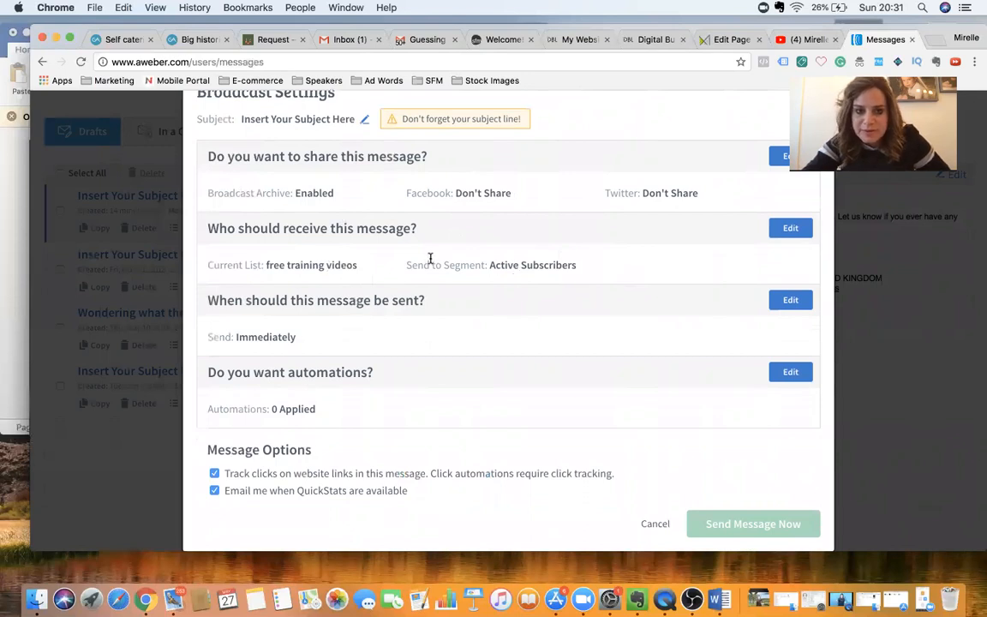
# Step: Examine the broadcast's send time, time zone and calendar options, then leave the broadcast settings without scheduling or sending
pyautogui.click(789, 301)
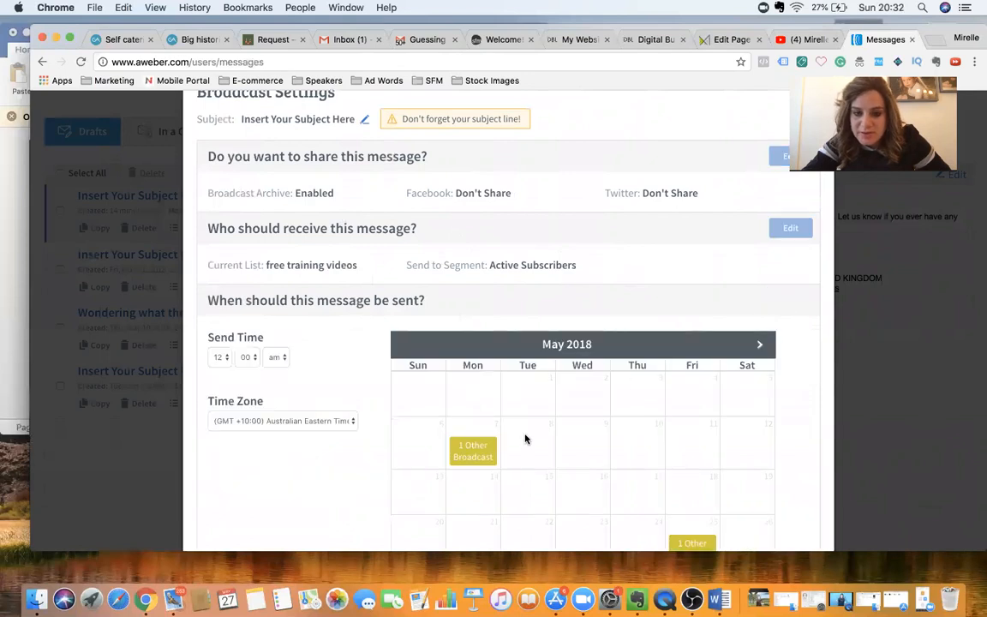
pyautogui.scroll(-5, 521, 419)
pyautogui.scroll(3, 521, 419)
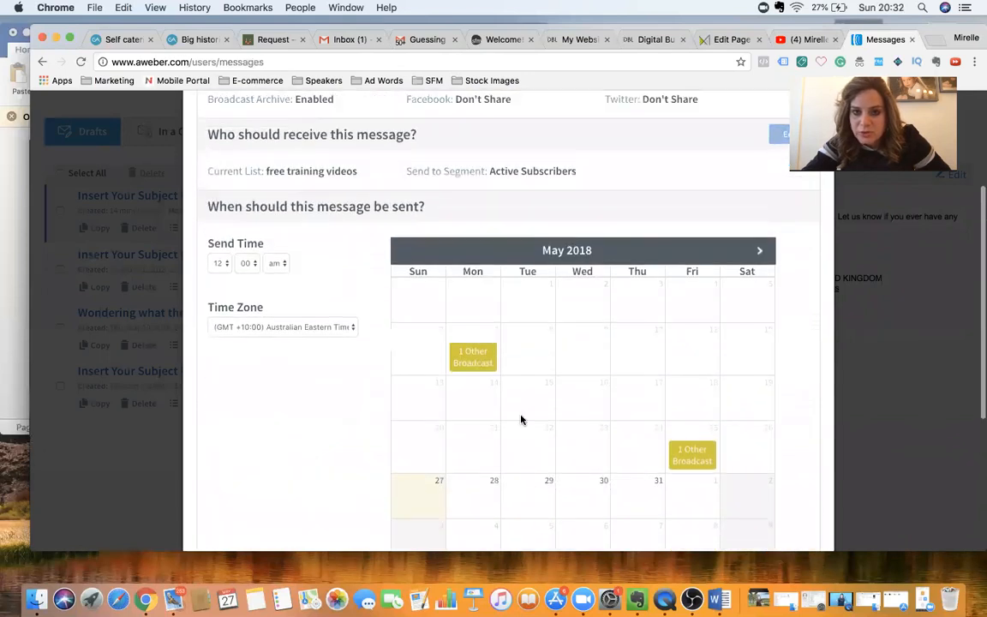
pyautogui.scroll(-6, 521, 420)
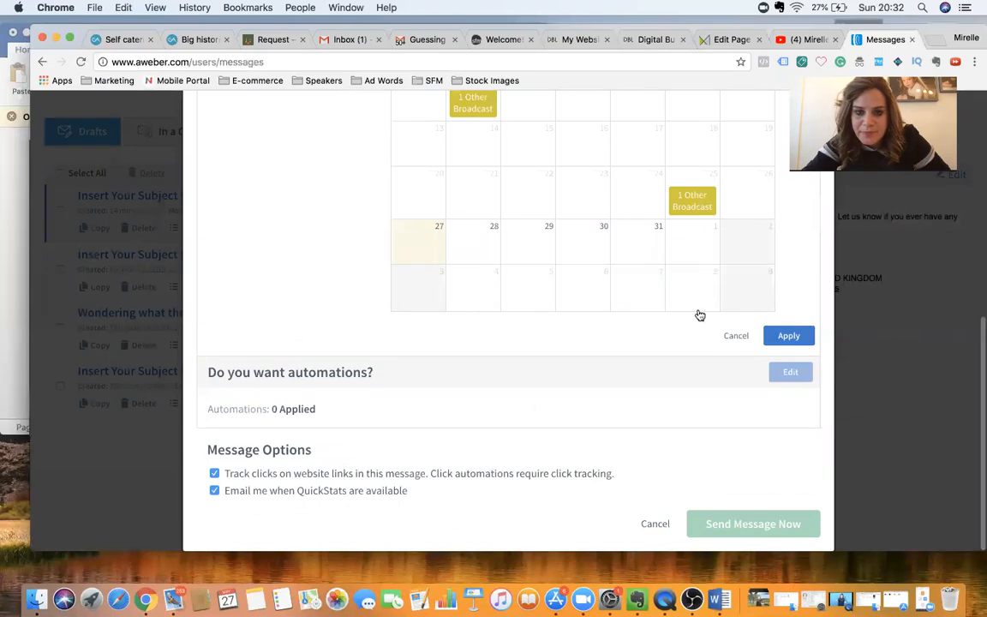
pyautogui.click(735, 335)
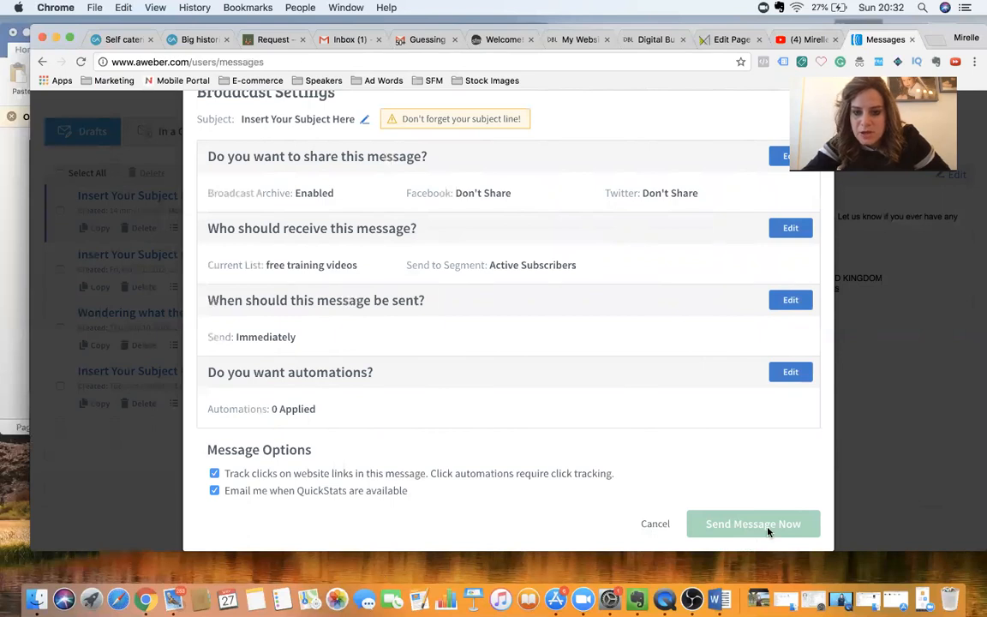
pyautogui.click(657, 529)
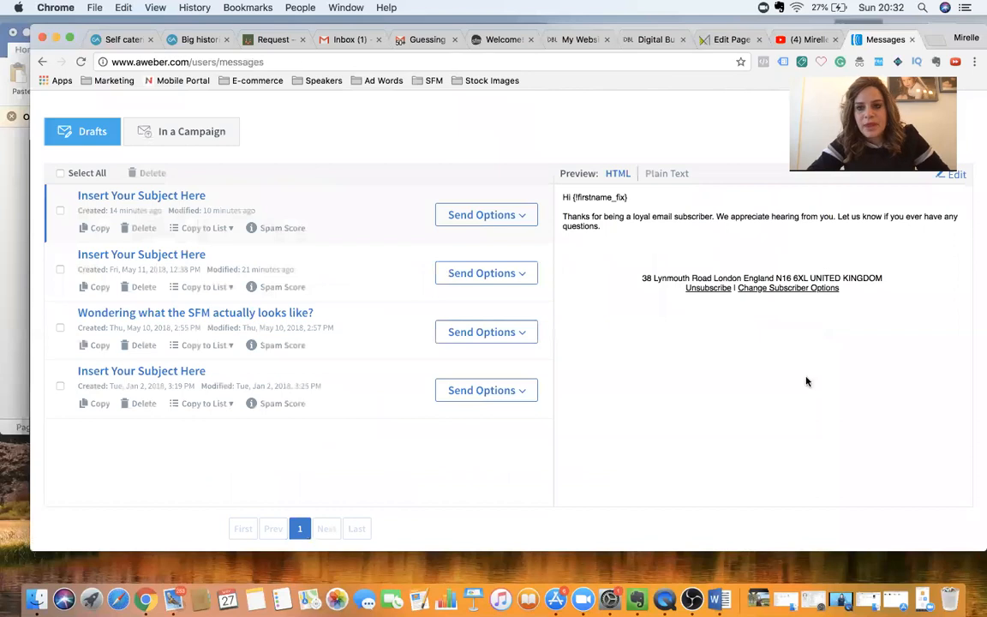